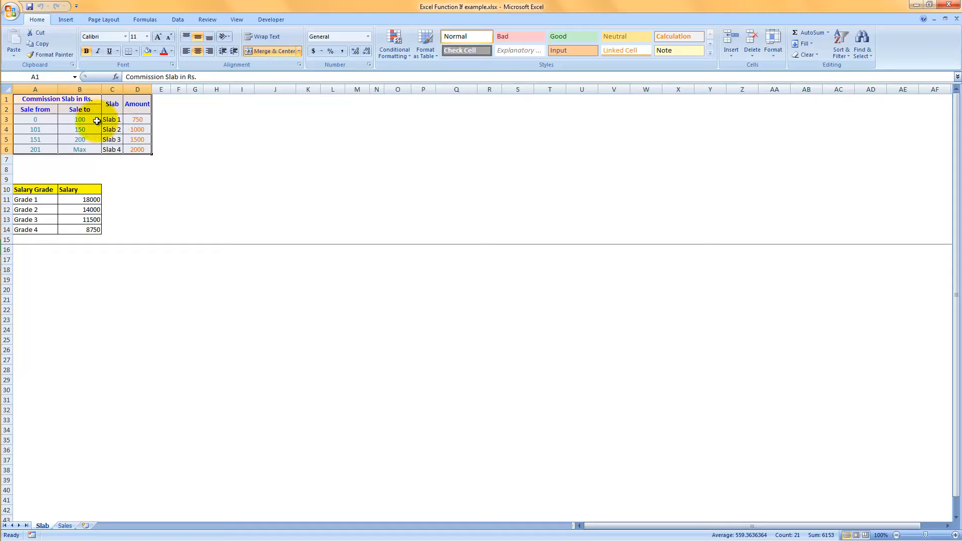
Examine the commission slab ranges and amounts and the salary grade table on the Slab sheet.
drag(44, 191, 80, 230)
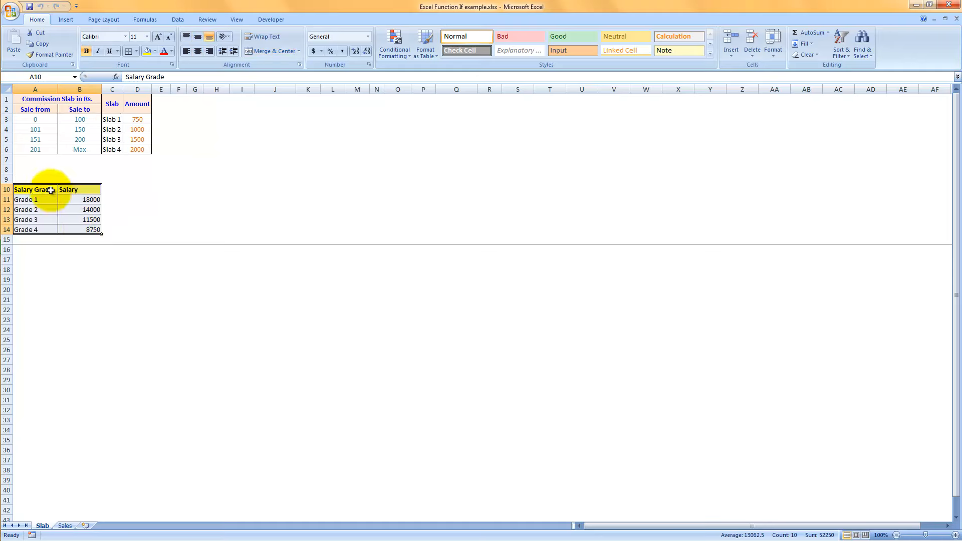
drag(37, 118, 79, 147)
click(43, 121)
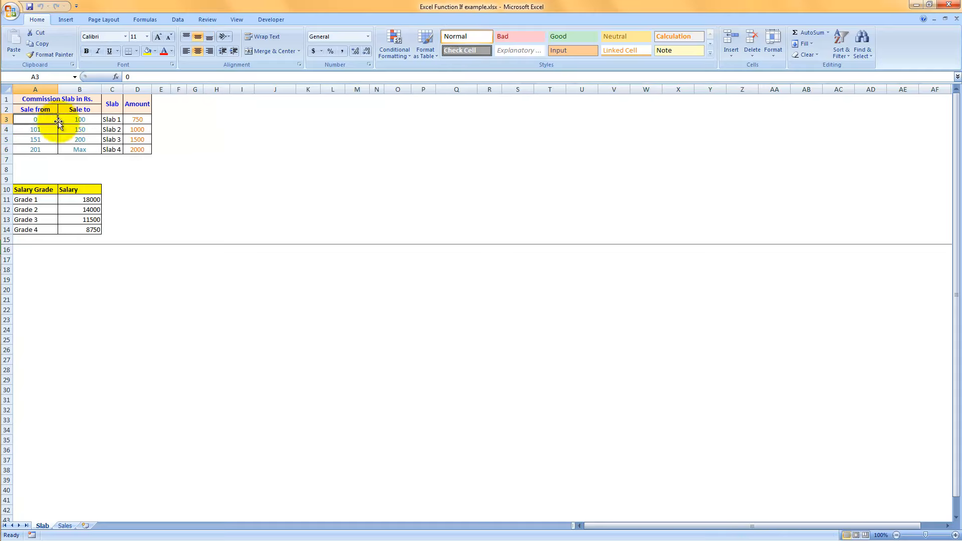
click(119, 120)
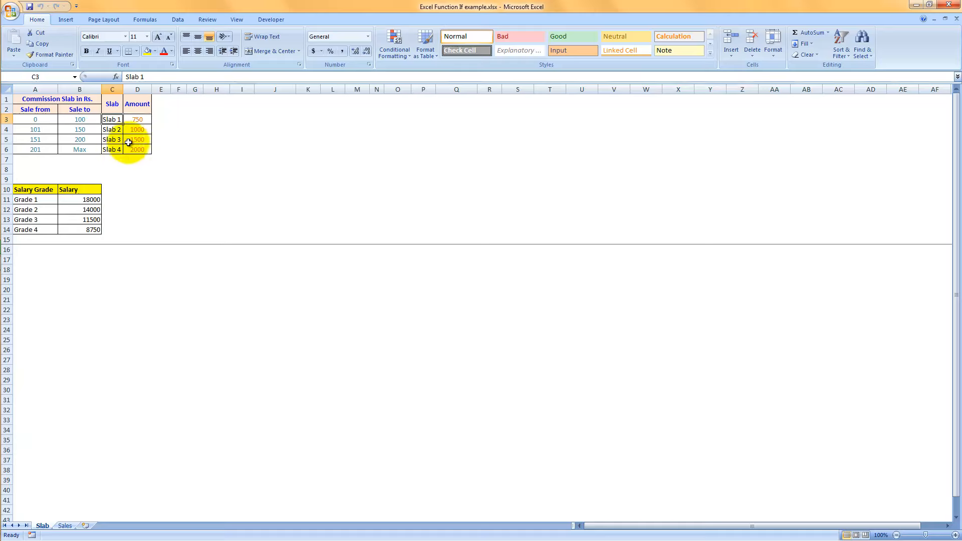
click(146, 117)
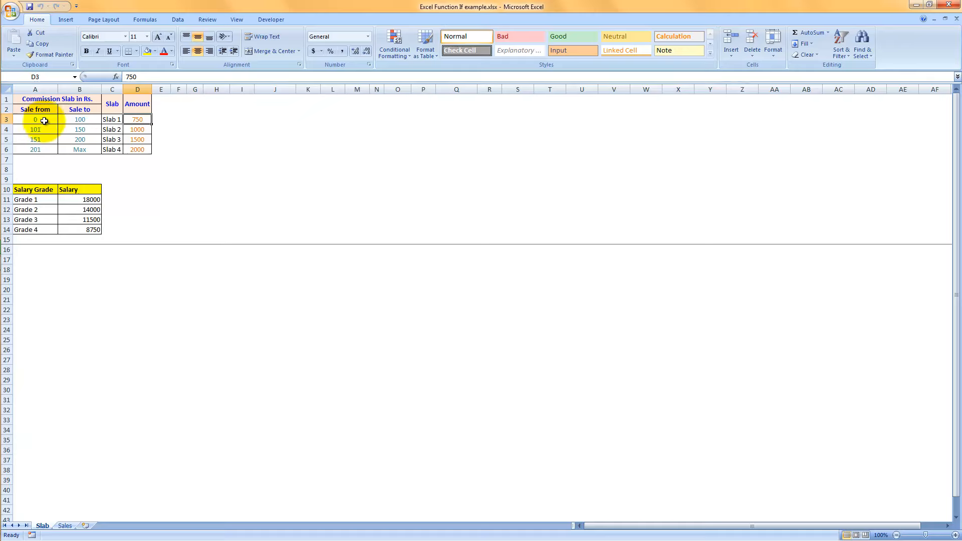
drag(40, 119, 69, 118)
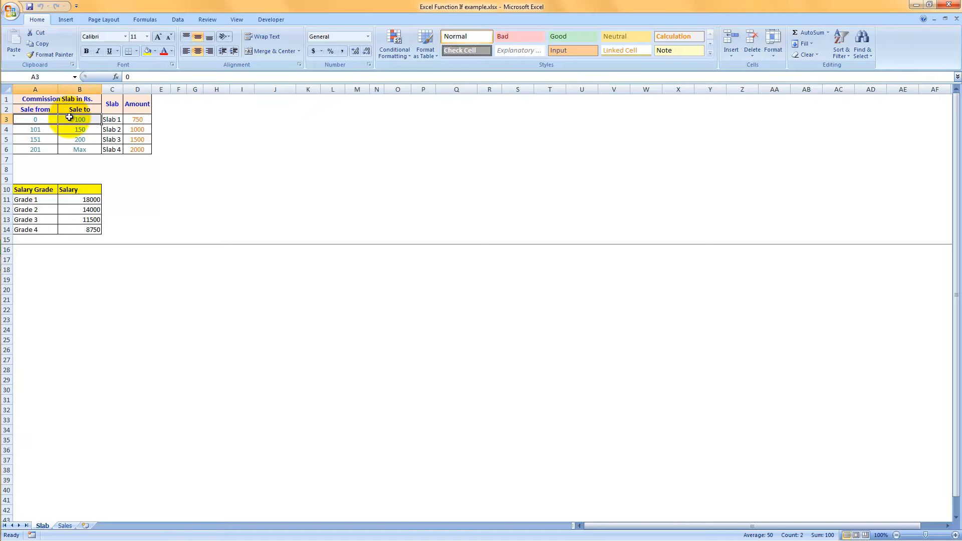
click(113, 120)
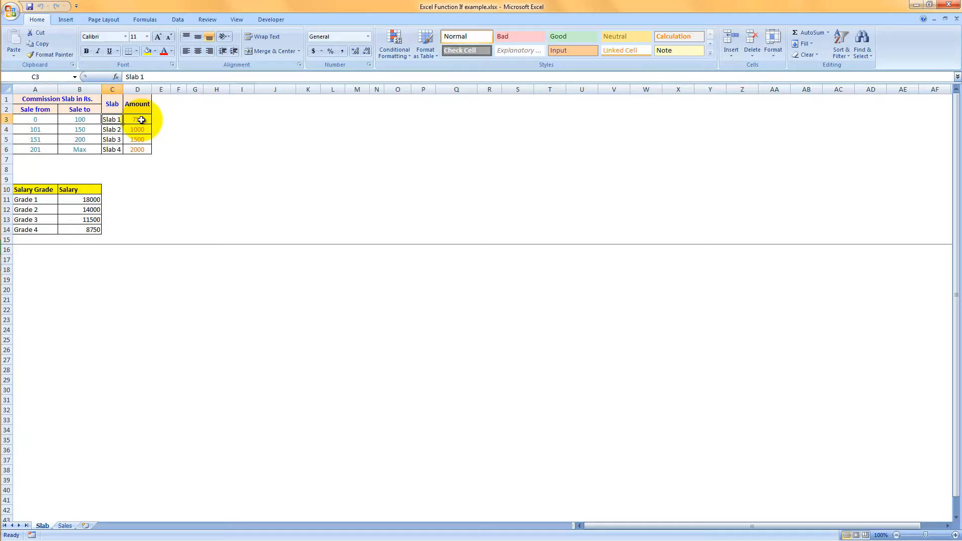
click(141, 120)
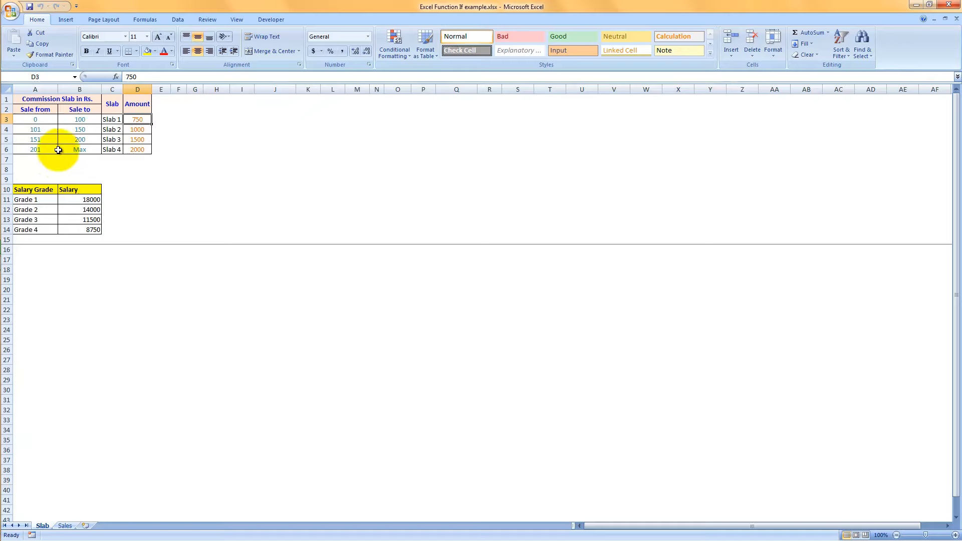
drag(36, 129, 80, 147)
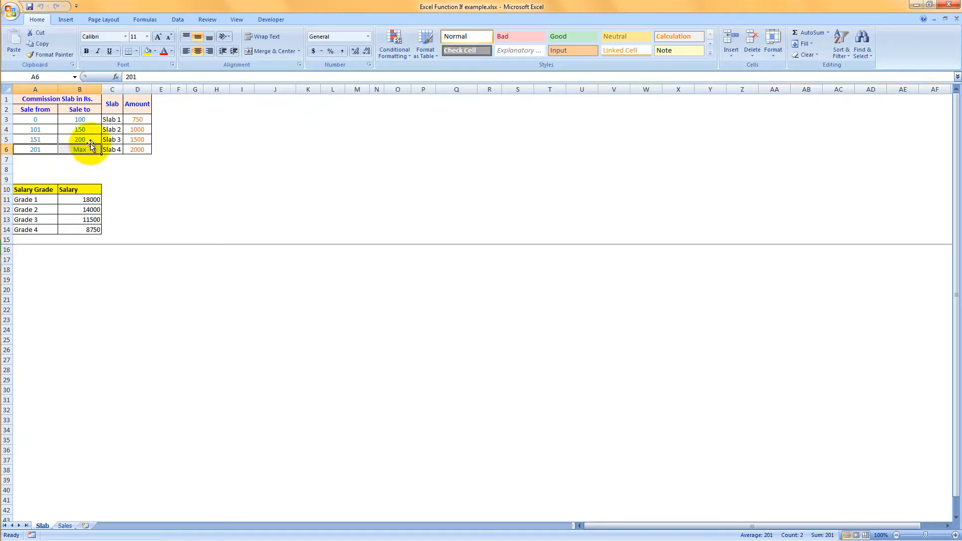
click(110, 121)
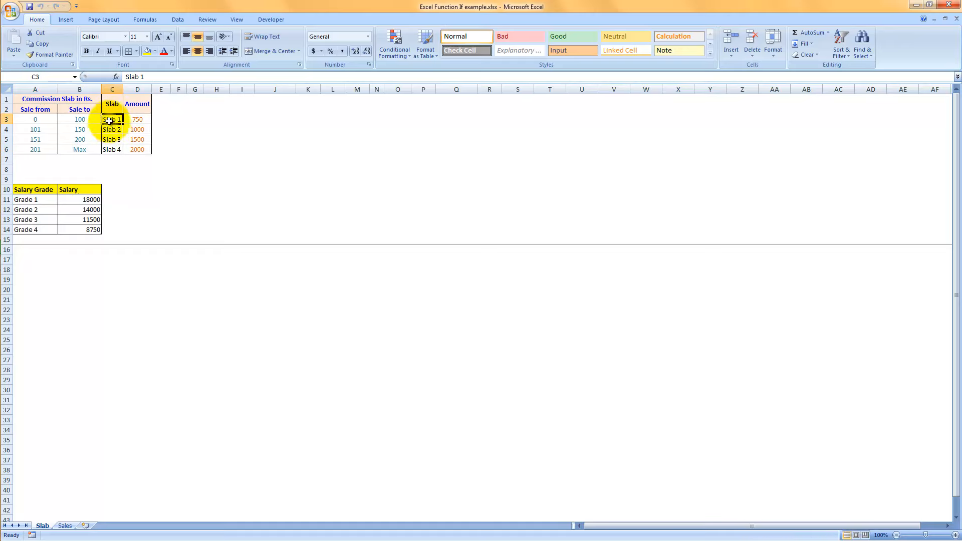
click(32, 198)
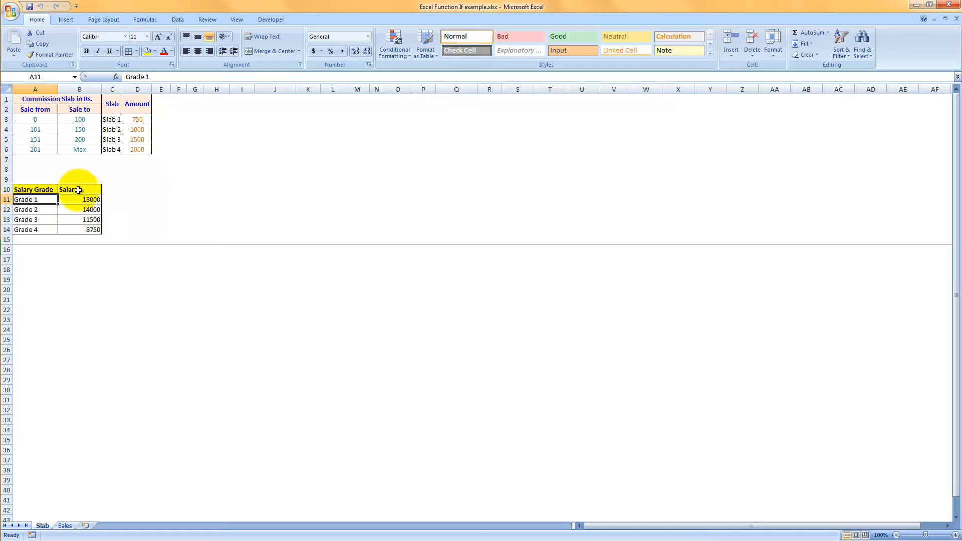
drag(43, 189, 66, 229)
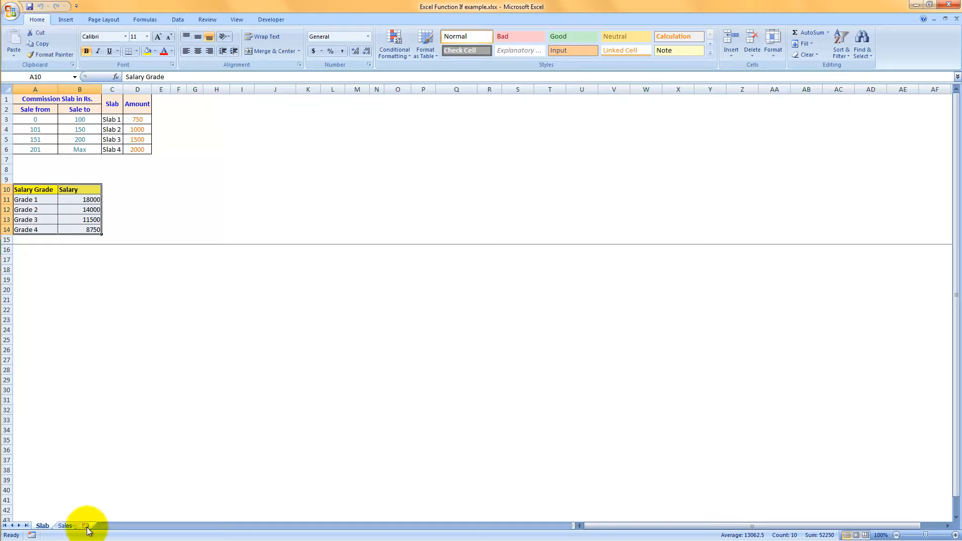
Examine the row 2 entries and formulas for sale slab, salary, sales and commission amount on the Sales sheet.
click(64, 526)
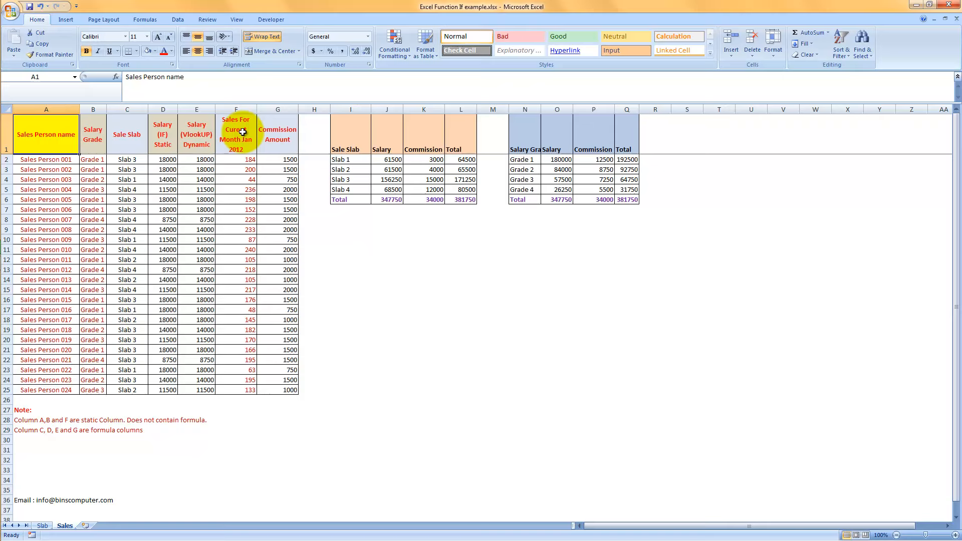
click(66, 160)
click(95, 159)
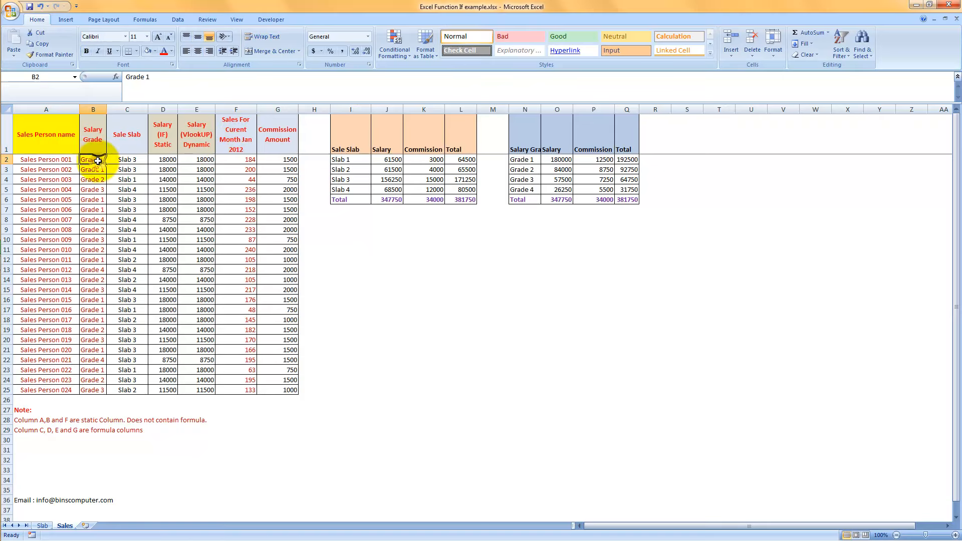
click(240, 159)
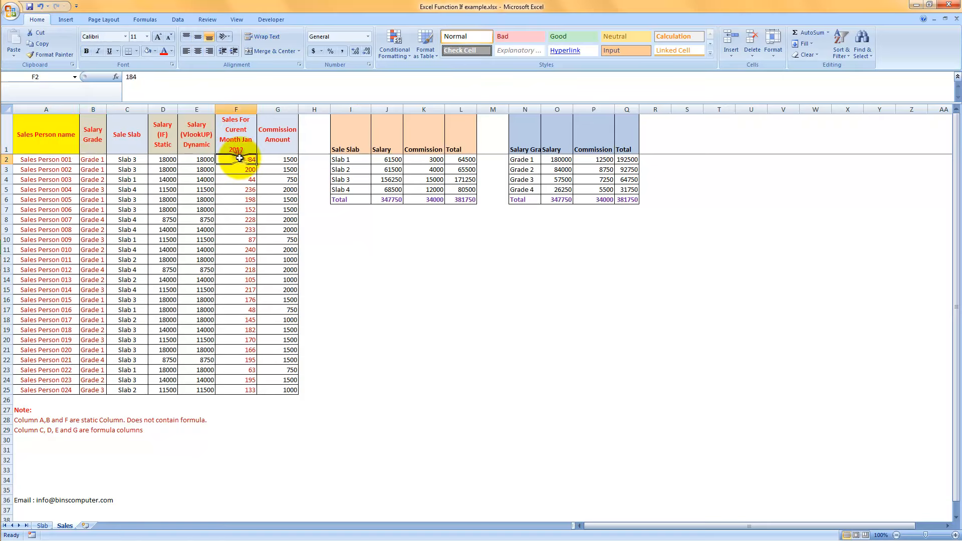
click(118, 160)
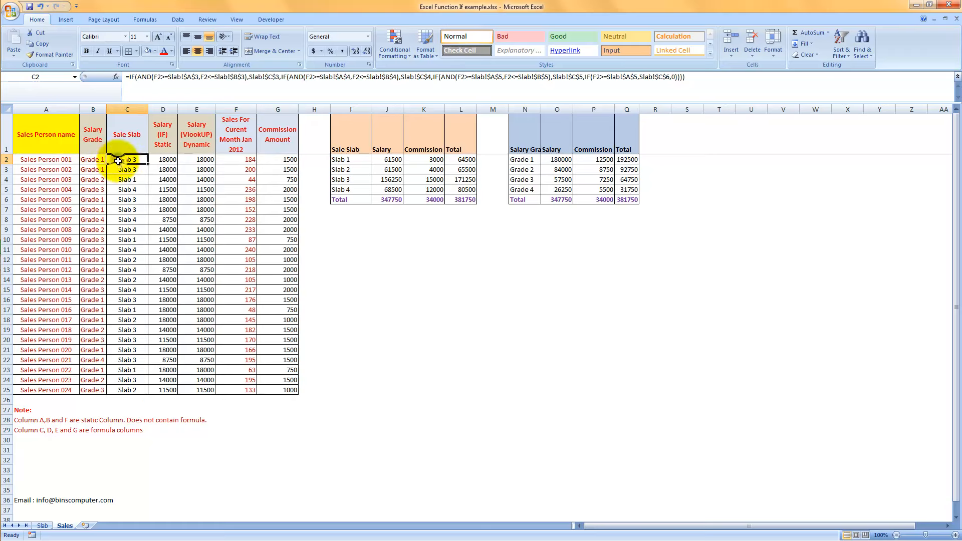
click(158, 160)
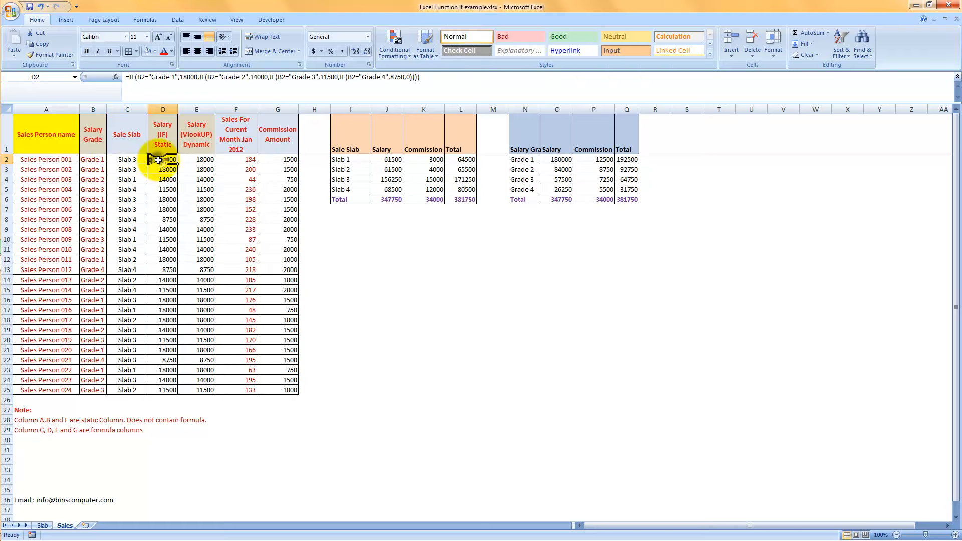
click(195, 160)
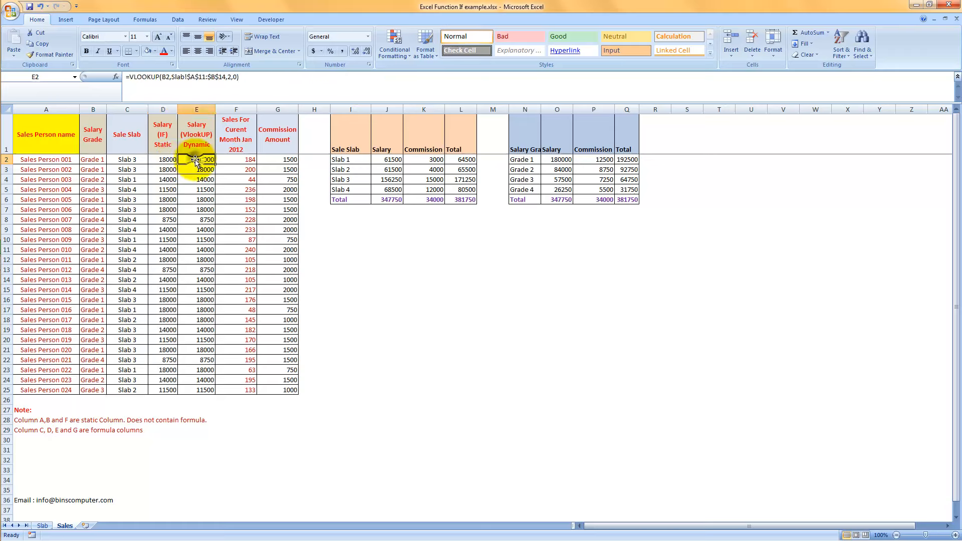
click(276, 160)
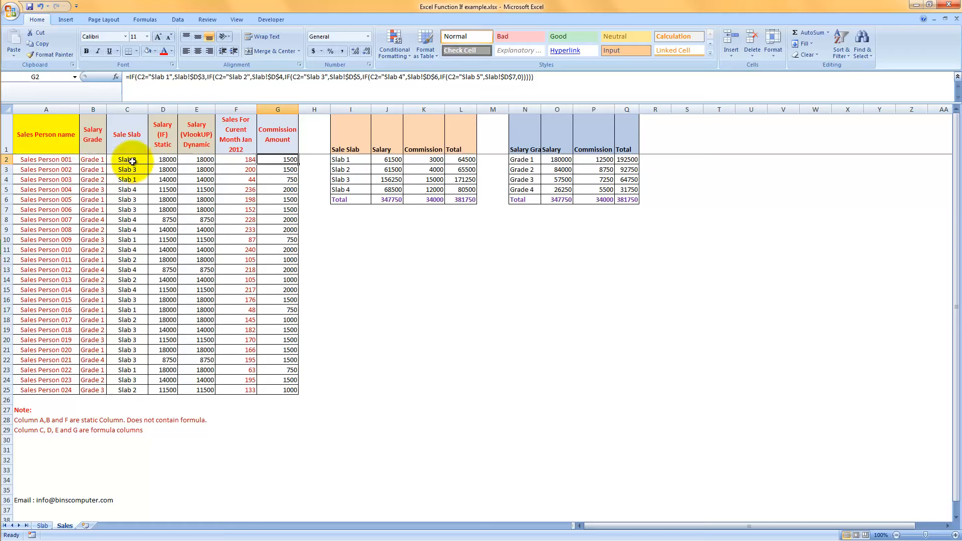
click(132, 161)
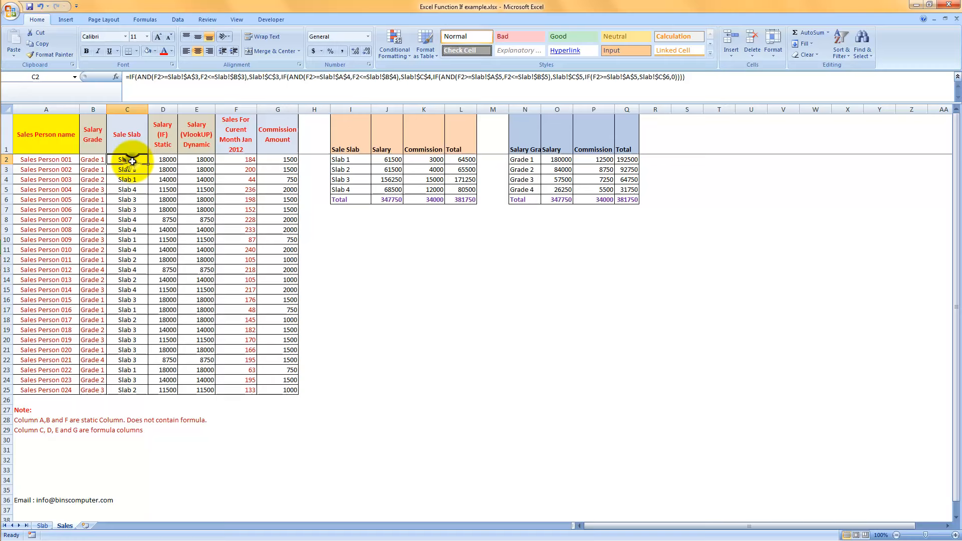
click(166, 160)
click(191, 161)
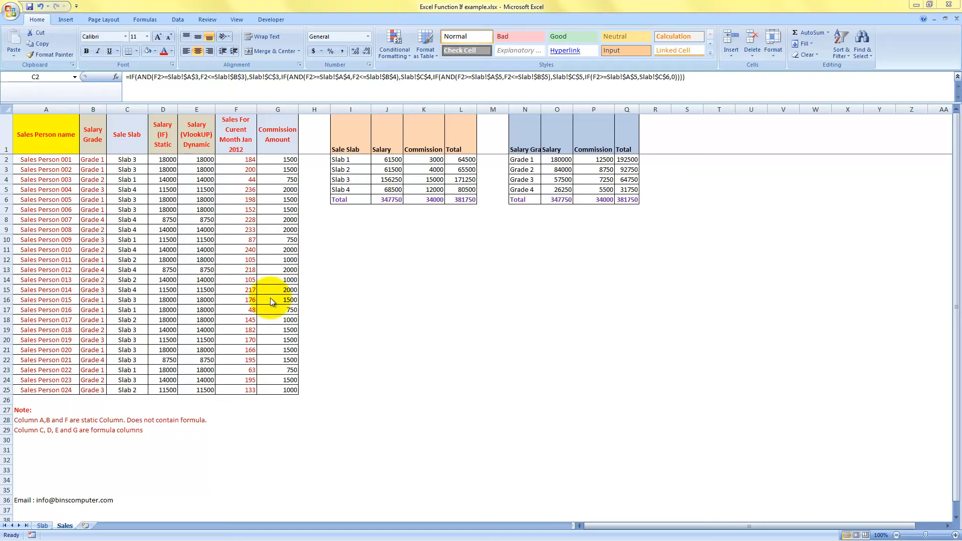
Create a copy of the Sales sheet at the end of the same workbook.
click(67, 526)
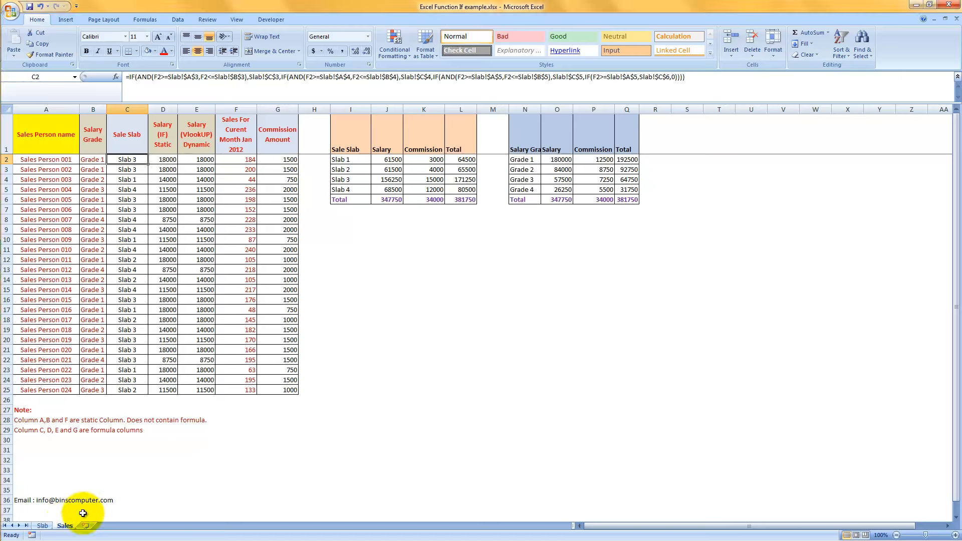
right_click(65, 525)
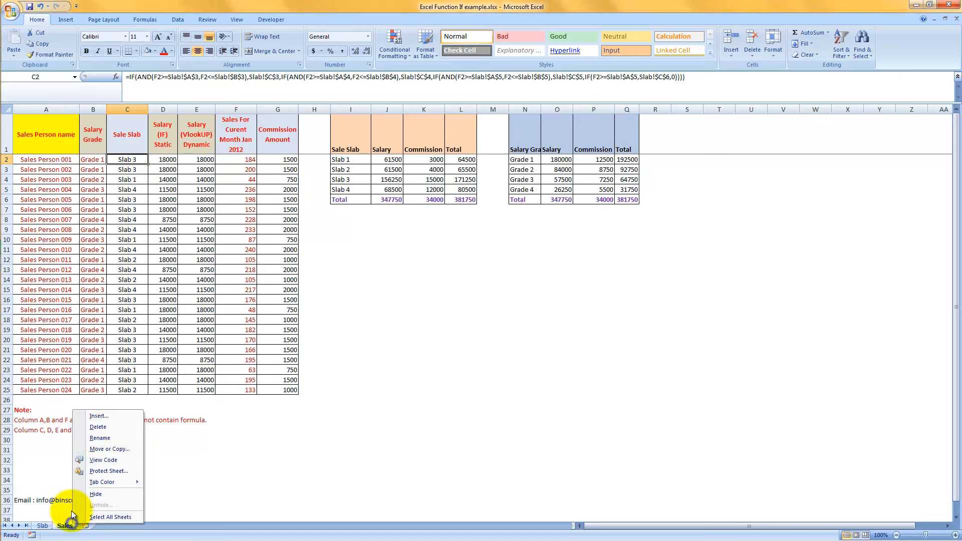
click(91, 449)
click(53, 486)
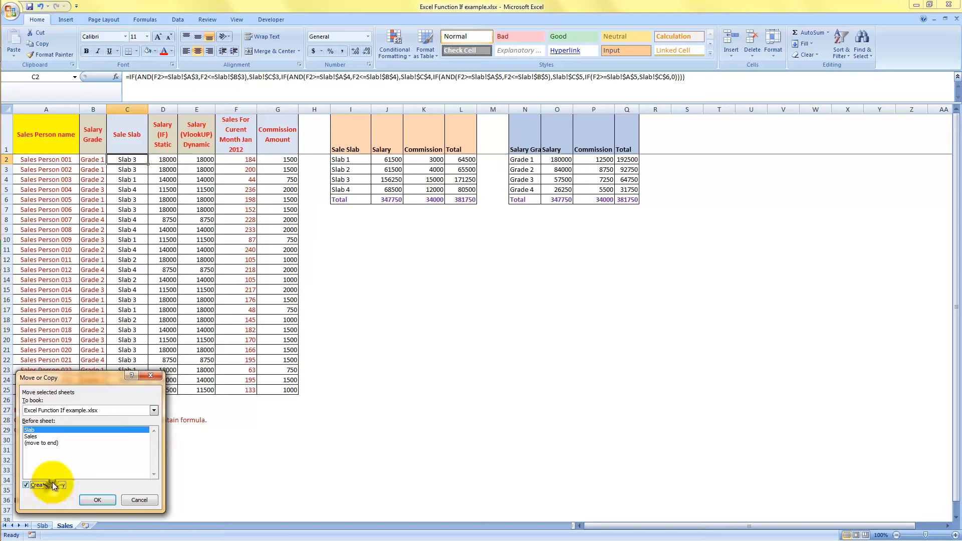
click(50, 444)
click(95, 500)
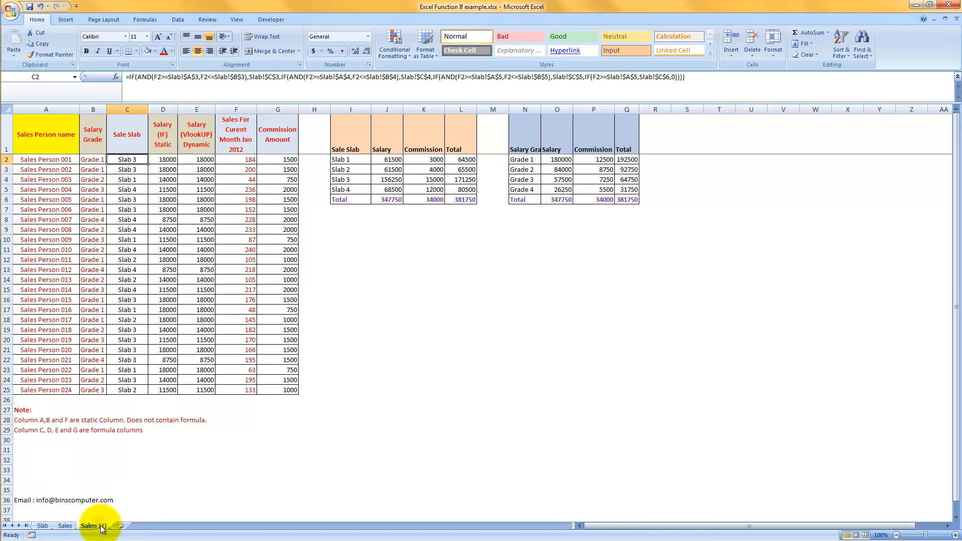
Rename the copied sheet as Sales_New.
double_click(95, 526)
key(BackSpace)
key(BackSpace)
key(BackSpace)
key(BackSpace)
text(_New)
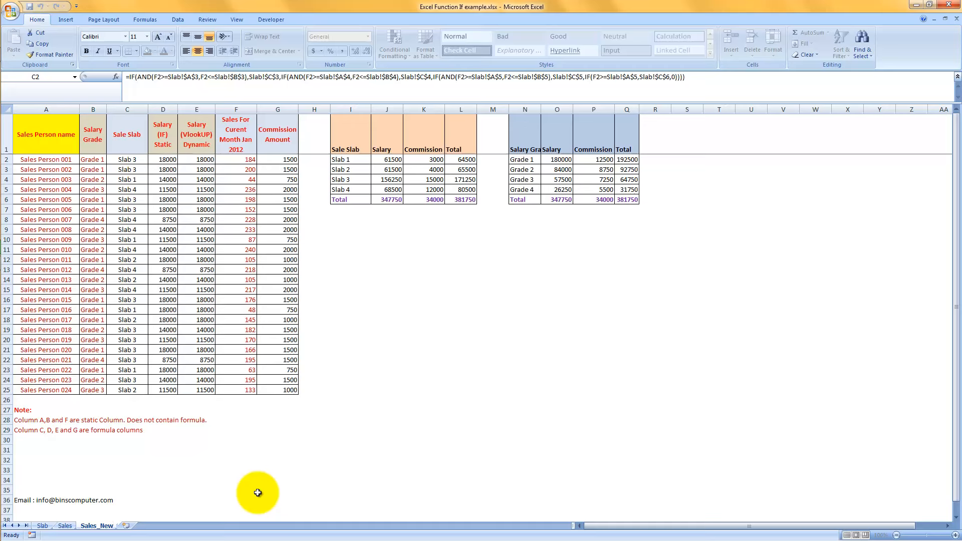
key(Return)
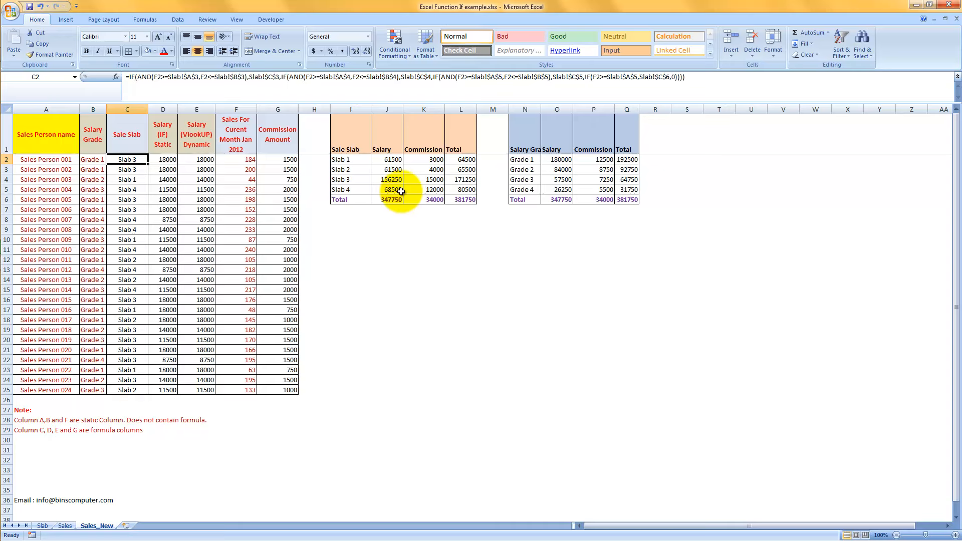
Clear the Sale Slab, both Salary columns and the Commission Amount column in C2:E25 and G2:G25.
key(ctrl+shift+Right)
key(shift+Left)
key(shift+Left)
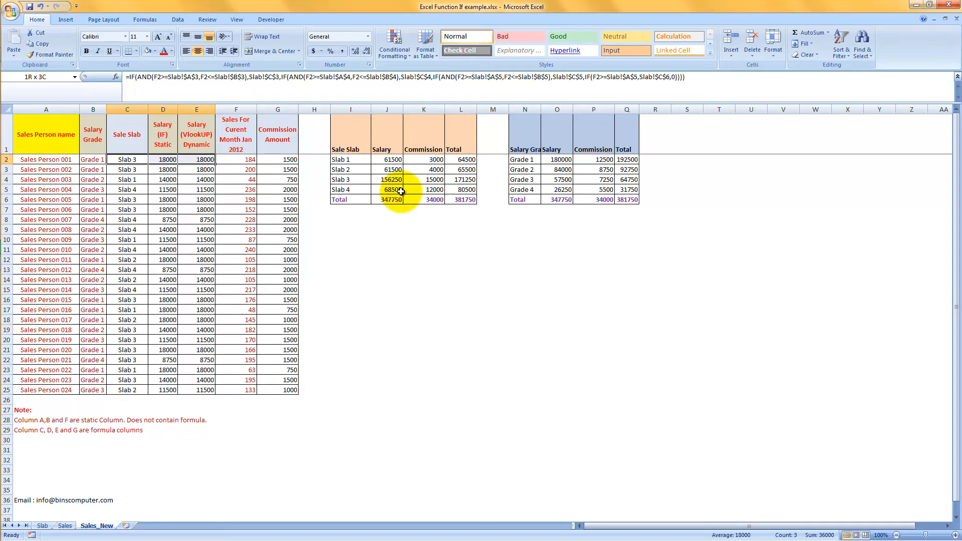
key(ctrl+shift+Down)
key(Delete)
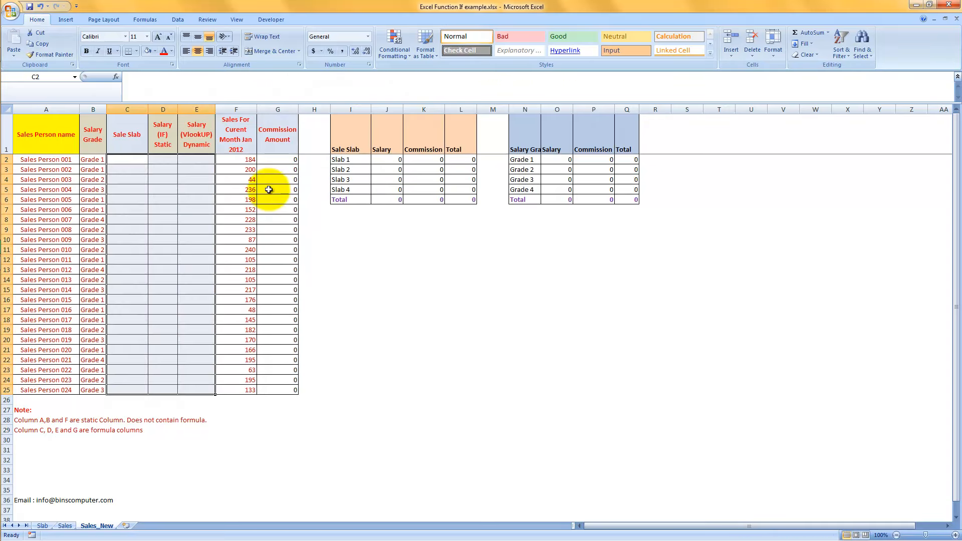
click(280, 160)
key(ctrl+shift+Down)
key(Delete)
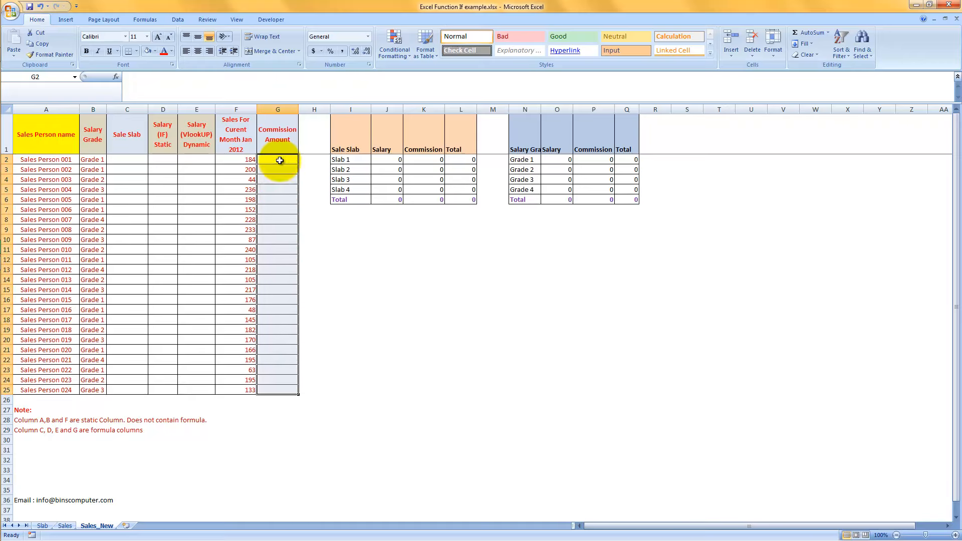
Clear the Salary and Commission cells of the slab and grade summary tables in J2:K5 and O2:P5.
drag(389, 161, 413, 188)
key(Delete)
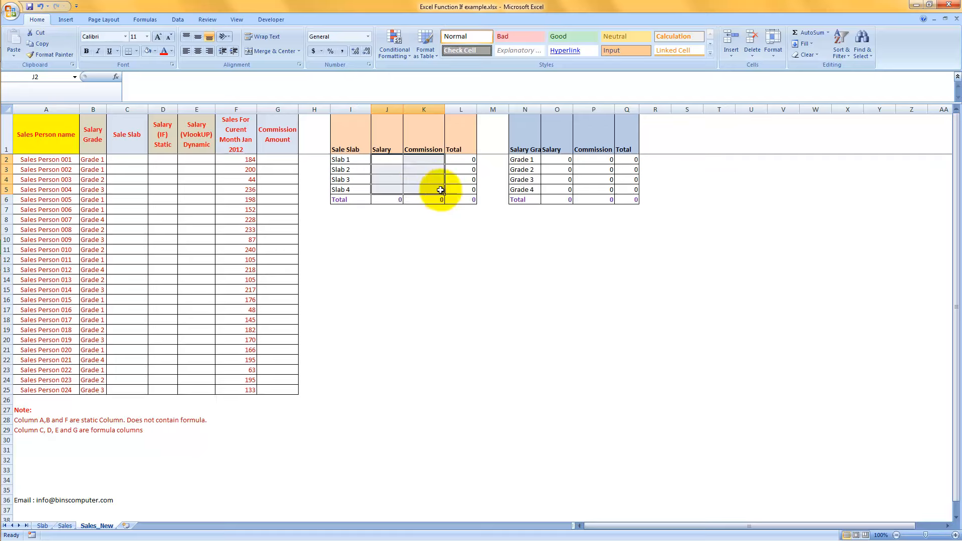
click(568, 161)
drag(568, 161, 585, 188)
key(Delete)
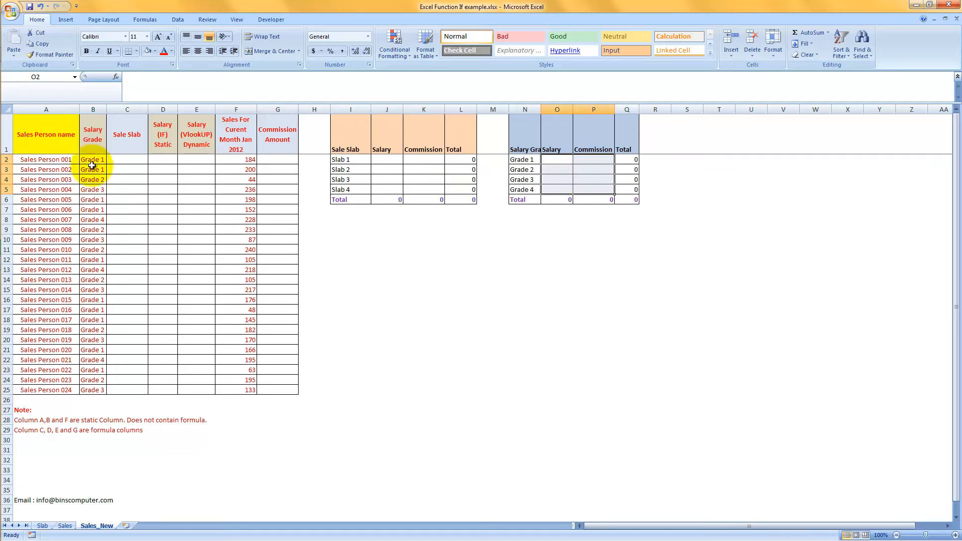
Delete the sales person names in A4:A25, keeping only the first two entries.
click(122, 159)
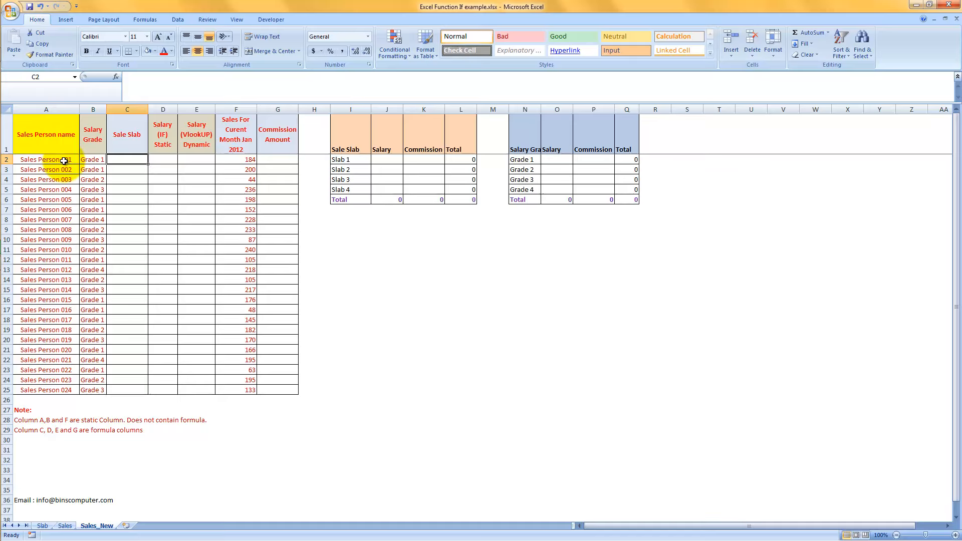
drag(65, 161, 71, 389)
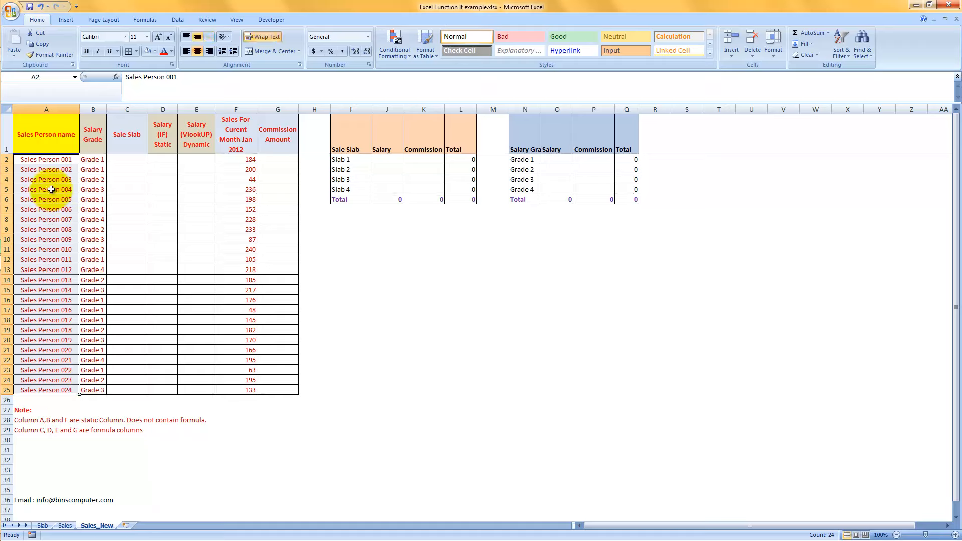
drag(54, 180, 58, 387)
key(Delete)
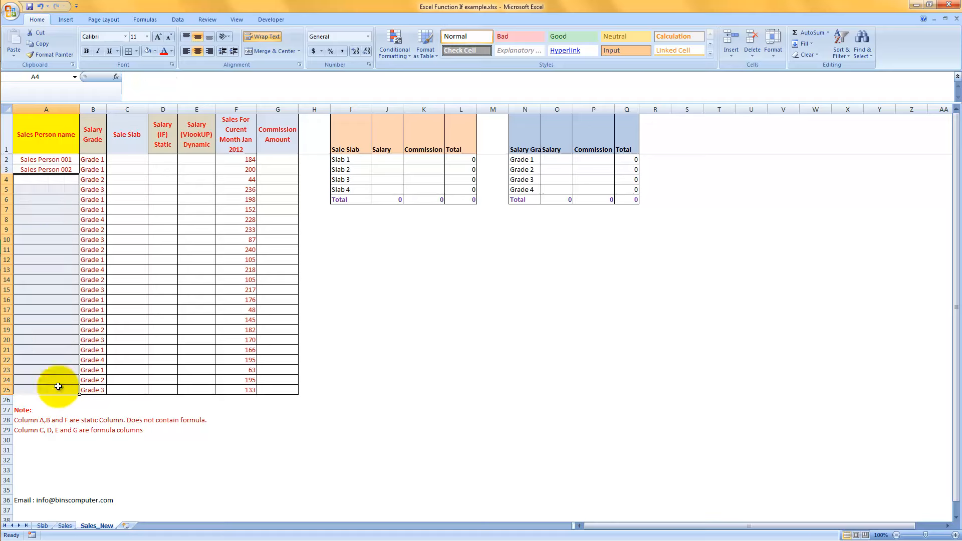
Extend the sales person name series from A2:A3 down to A25.
drag(41, 160, 58, 169)
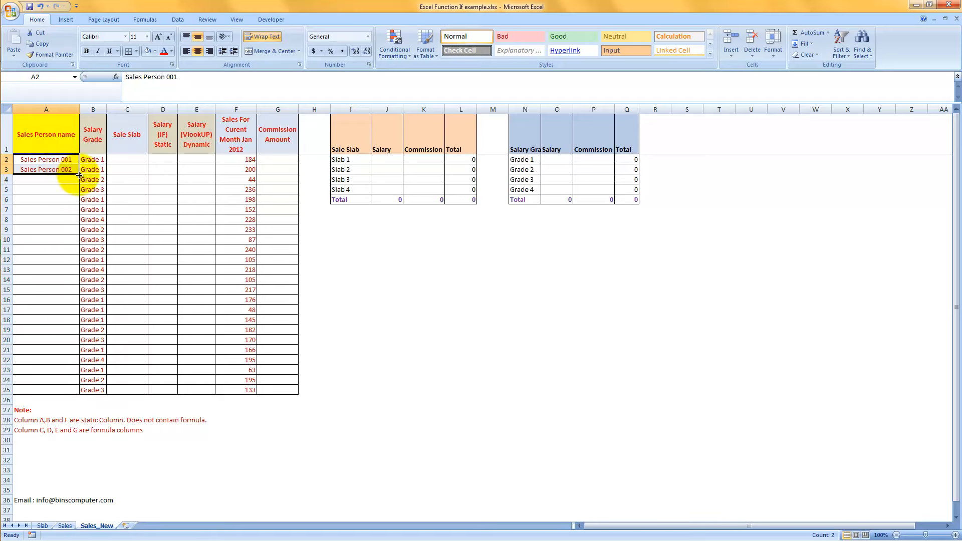
drag(78, 175, 60, 391)
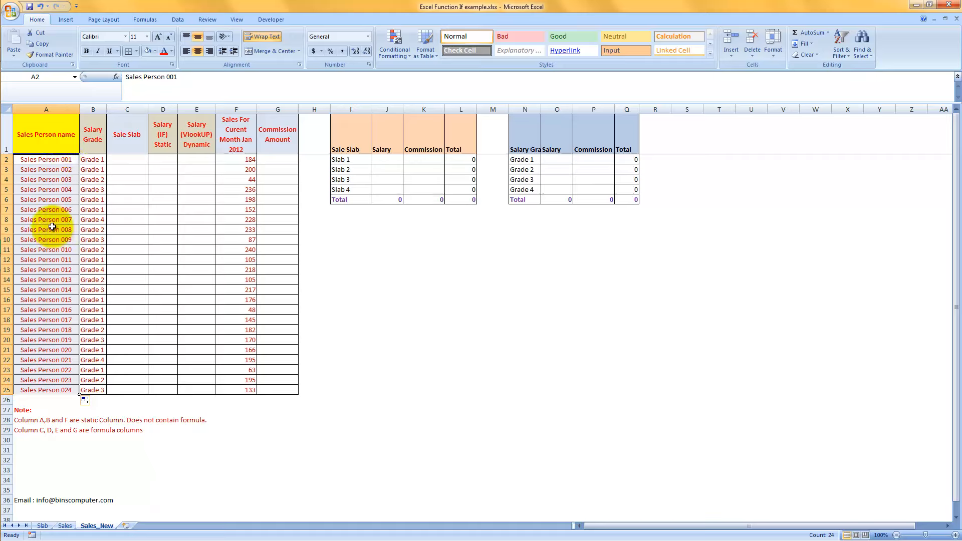
click(64, 160)
drag(64, 161, 72, 390)
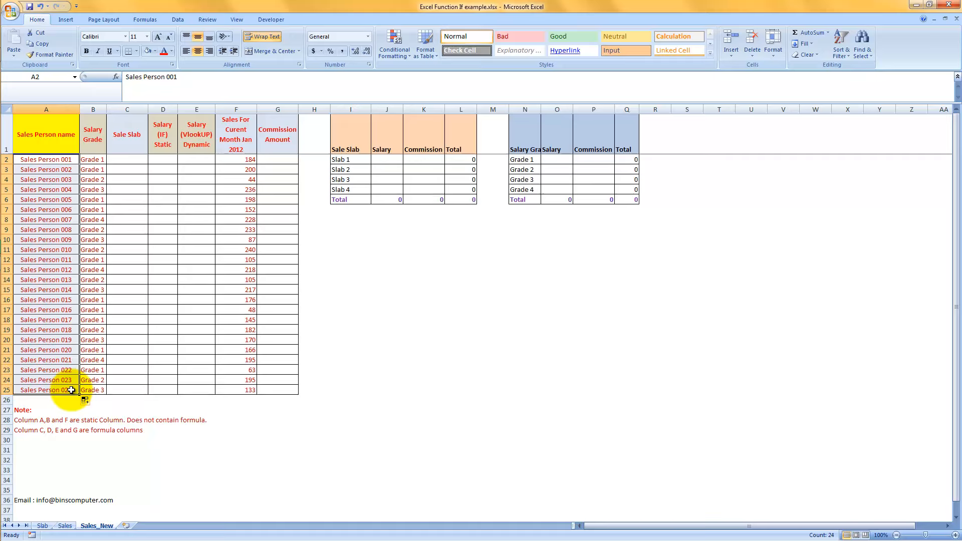
Examine the commission ranges on the Slab sheet and the finished Sale Slab formula in C2 of the Sales sheet.
click(144, 161)
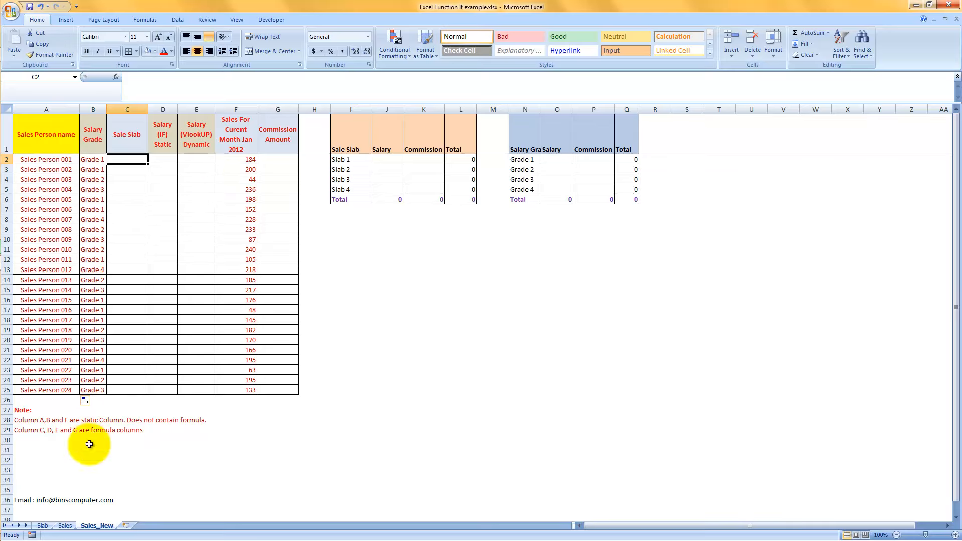
click(42, 527)
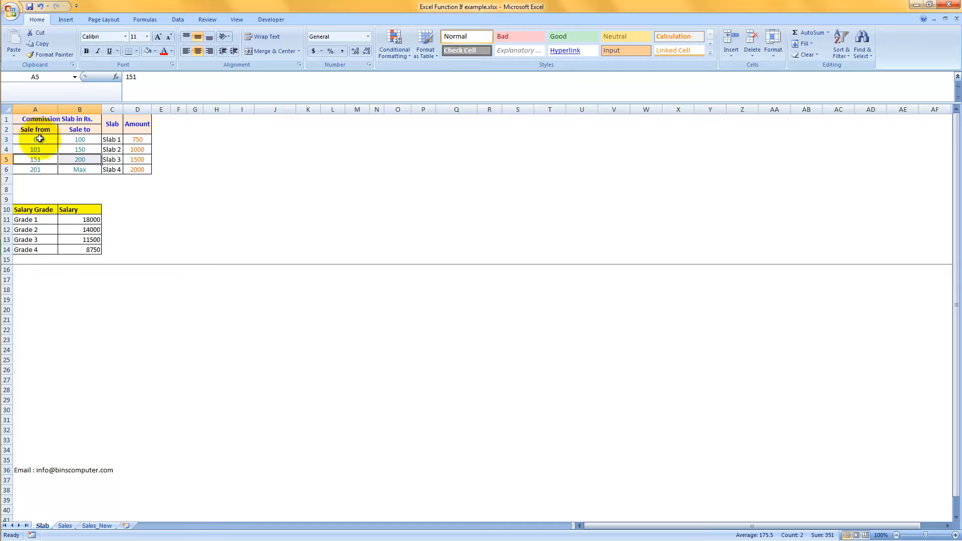
drag(58, 141, 68, 171)
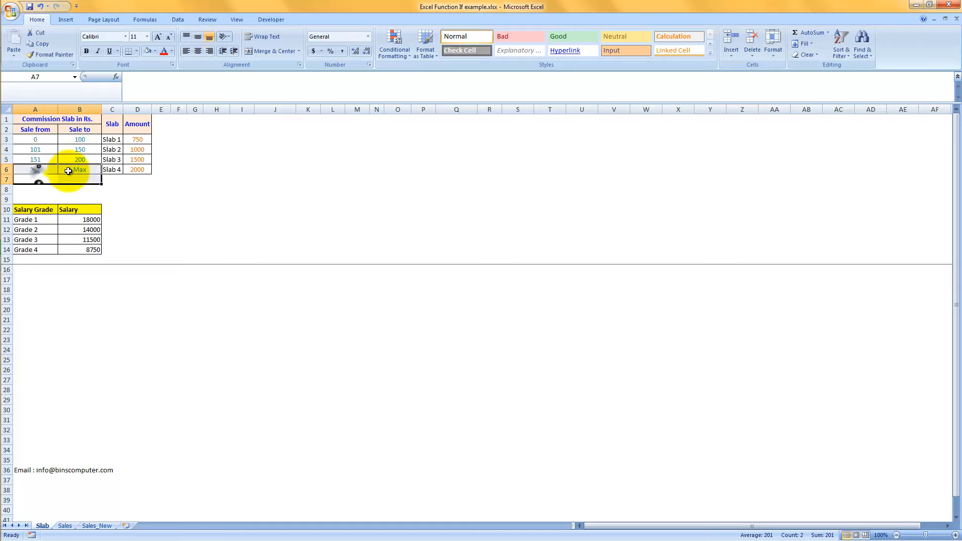
click(69, 171)
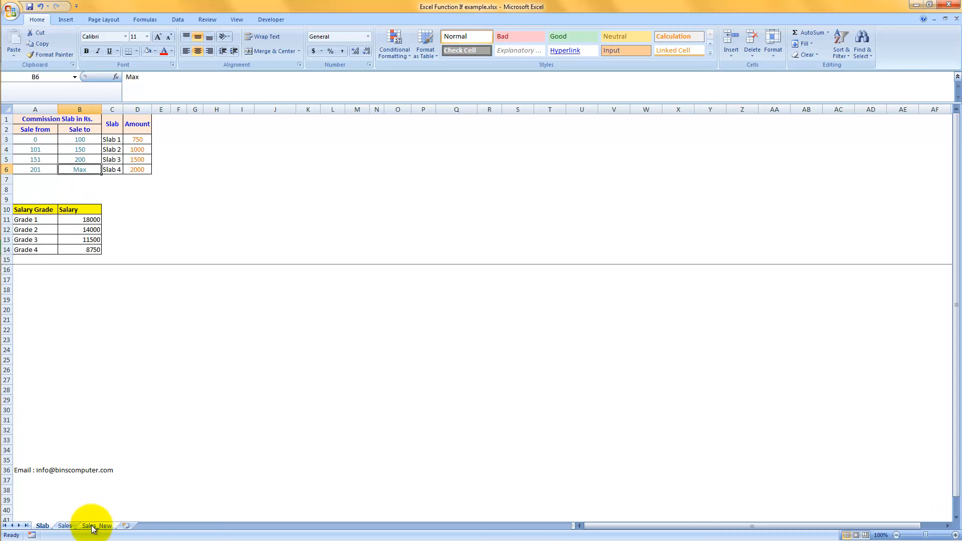
click(72, 527)
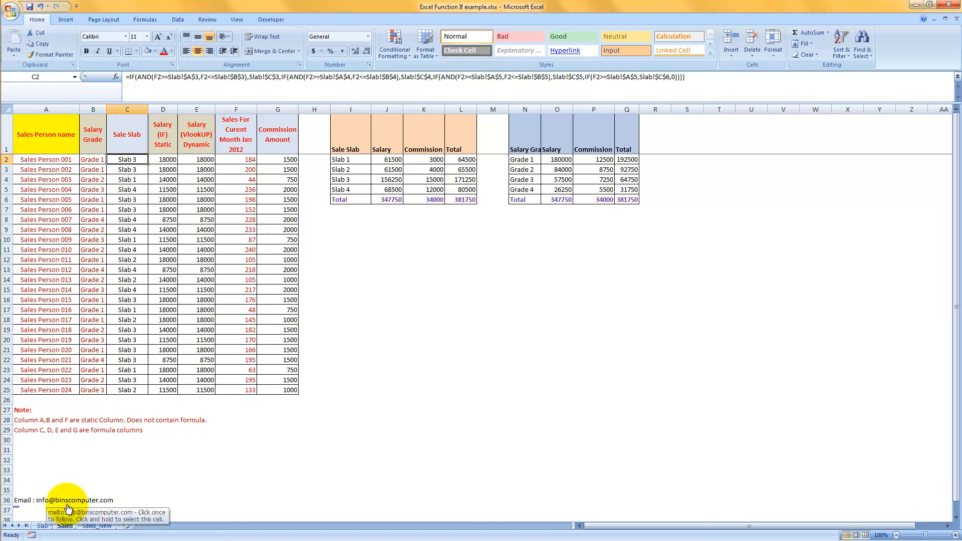
click(178, 77)
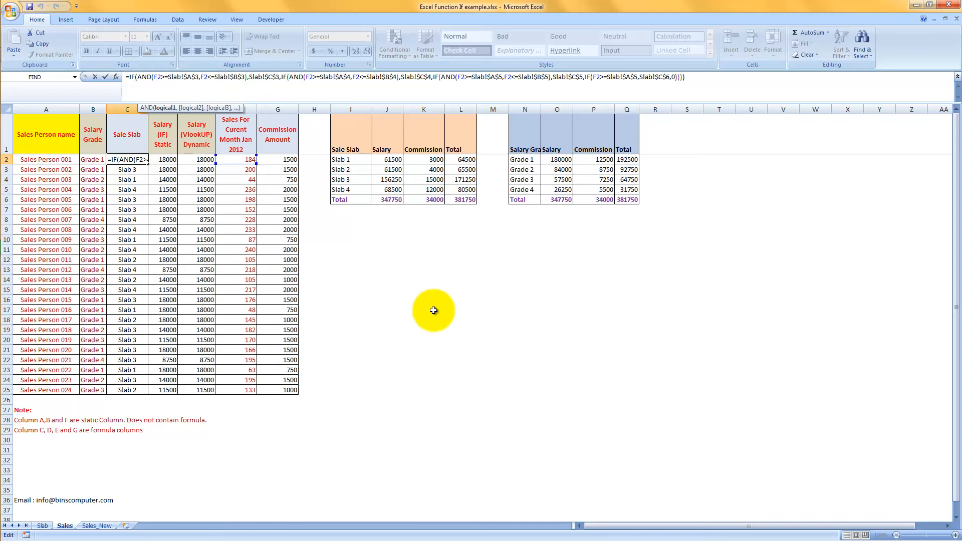
key(Escape)
On the Sales sheet, enter 25 in J14 and the test formula =AND(J14>=20,J14<=30) in K14.
click(394, 284)
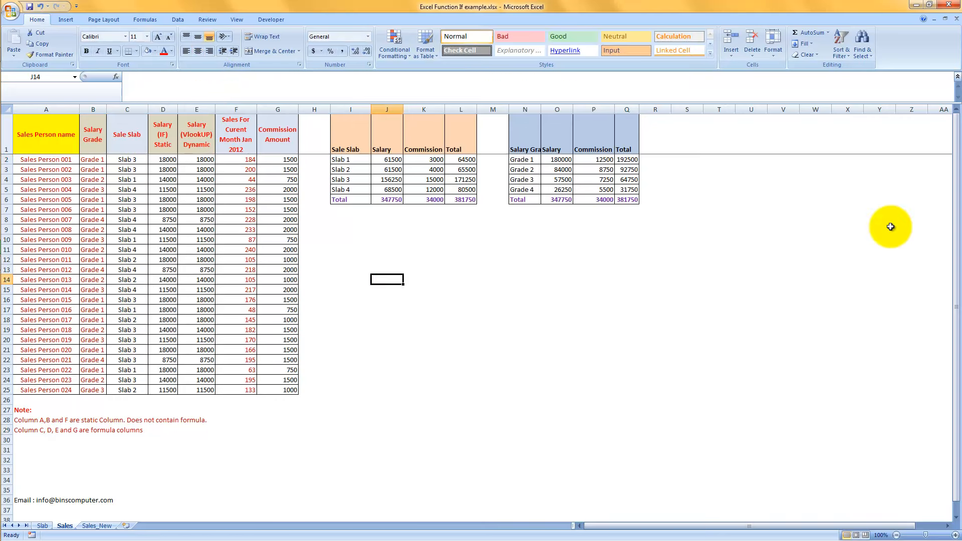
text(25)
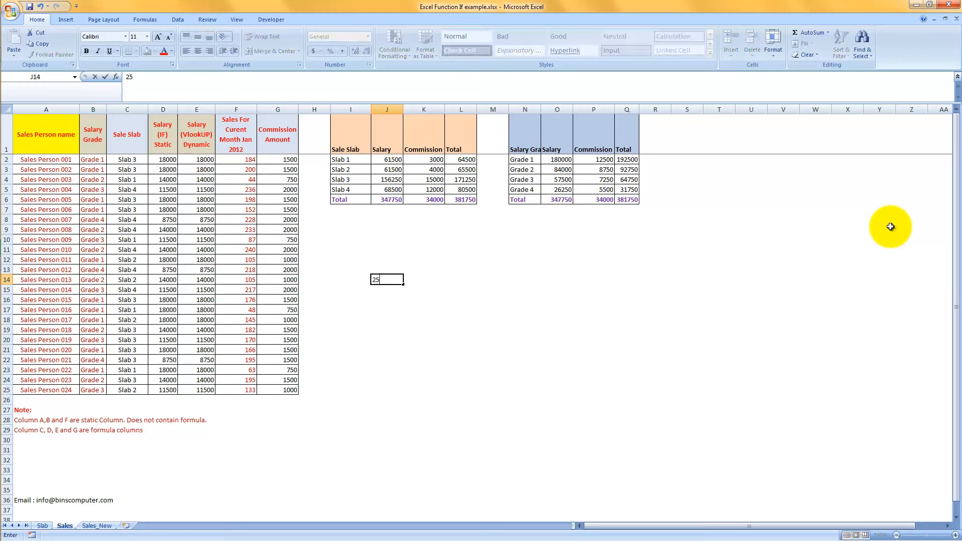
key(Tab)
text(=)
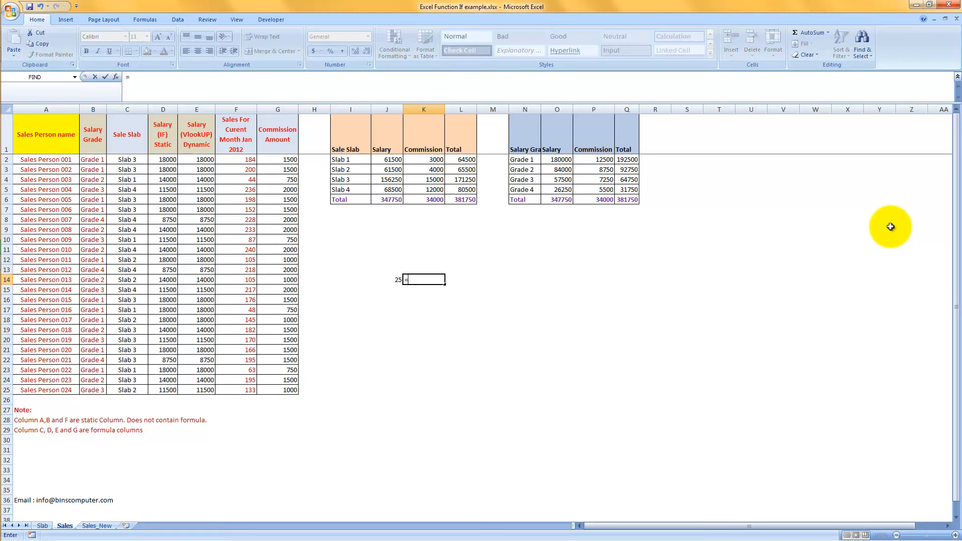
text(AND()
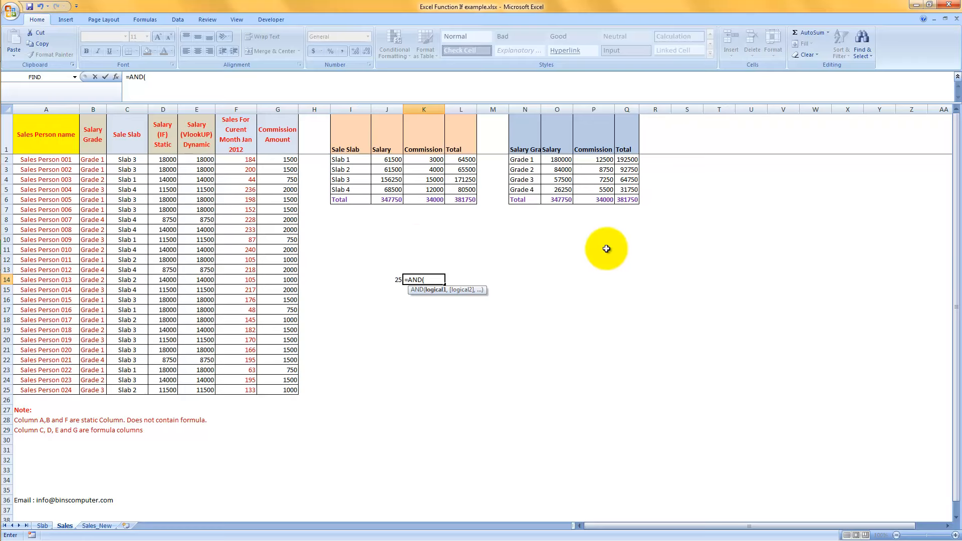
click(385, 279)
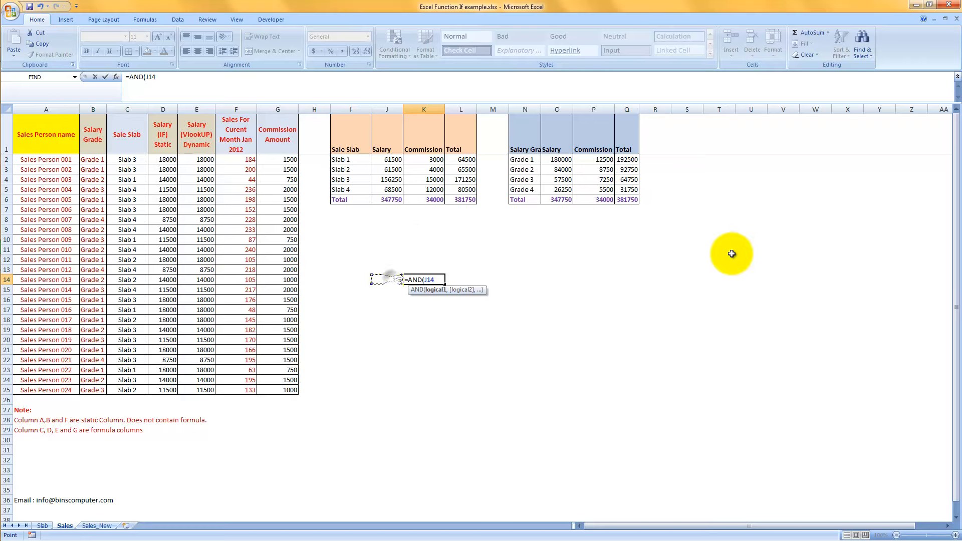
text(>=20,)
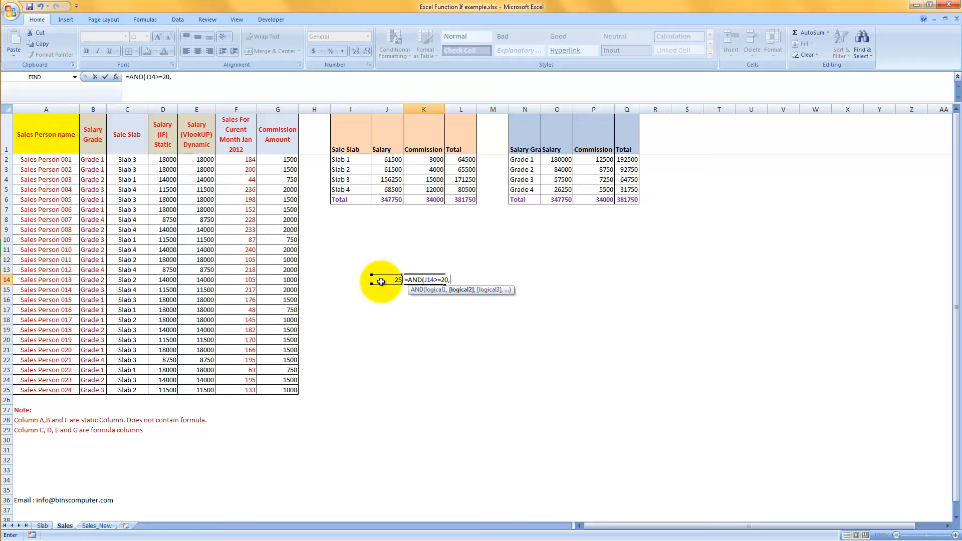
click(381, 279)
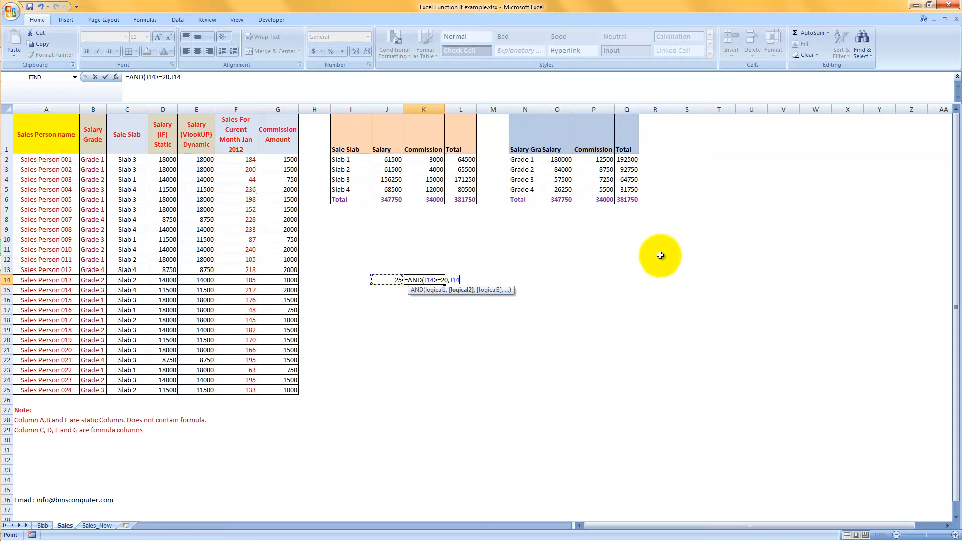
text(<=30)
key(Left)
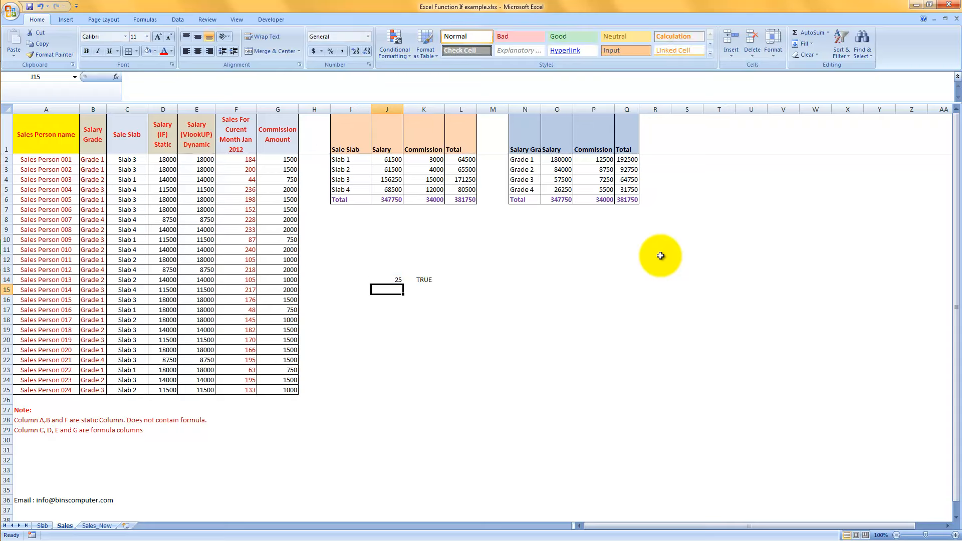
Set the test value in J14 to 10 and check the AND formula's result in K14.
key(Right)
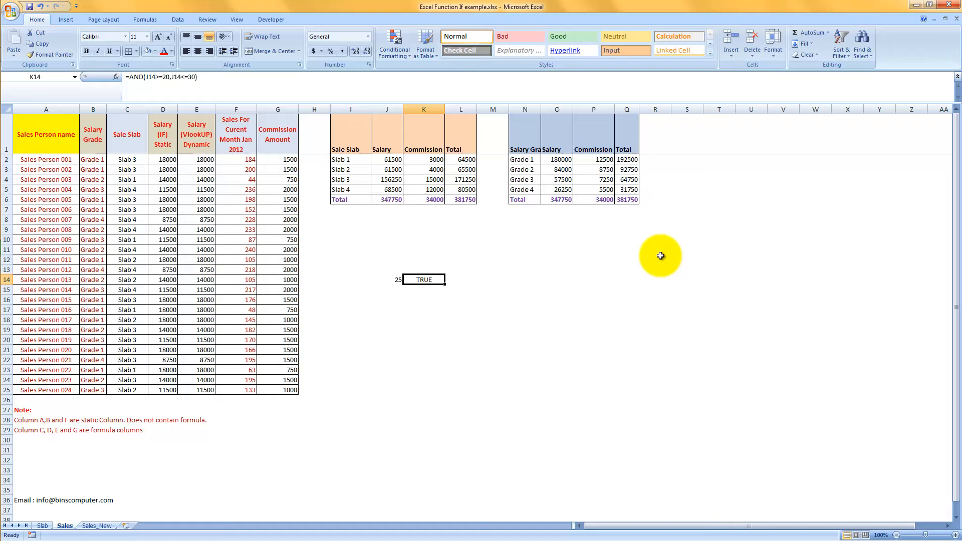
key(Left)
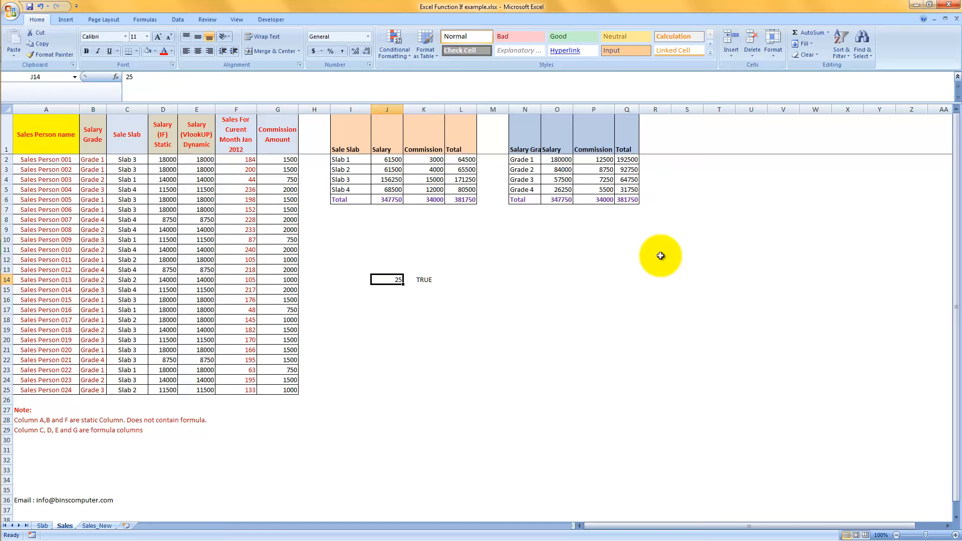
text(10)
key(Return)
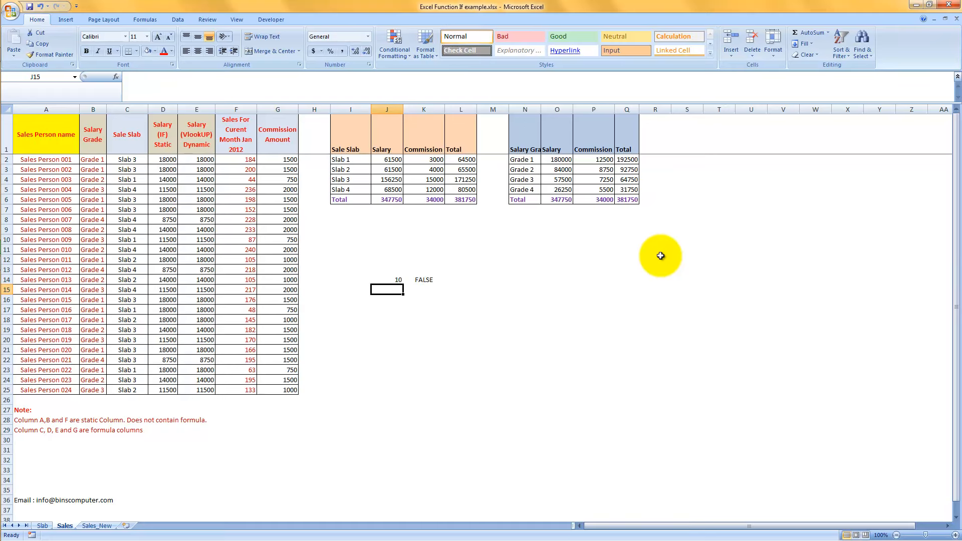
key(Up)
key(Right)
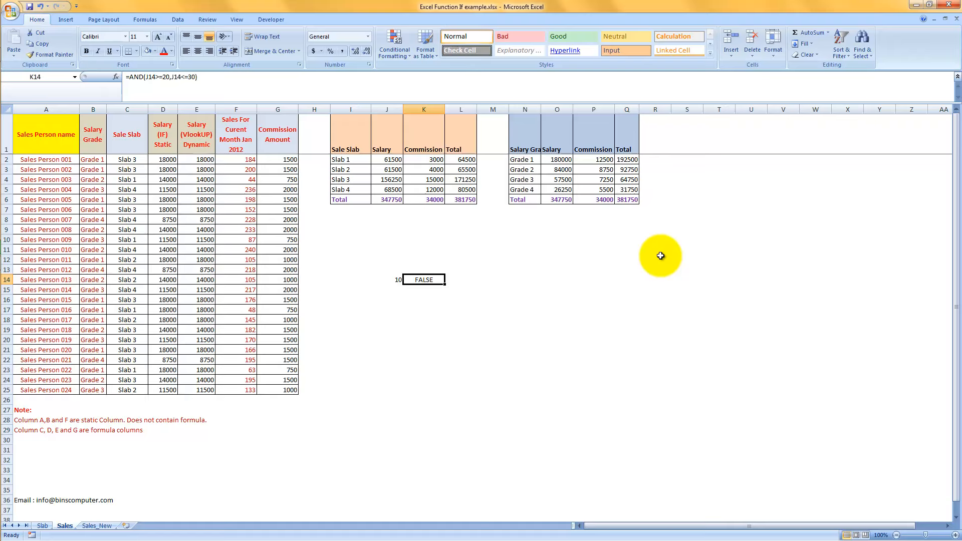
Set the test value in J14 back to 25 and recheck the AND formula in K14.
key(Left)
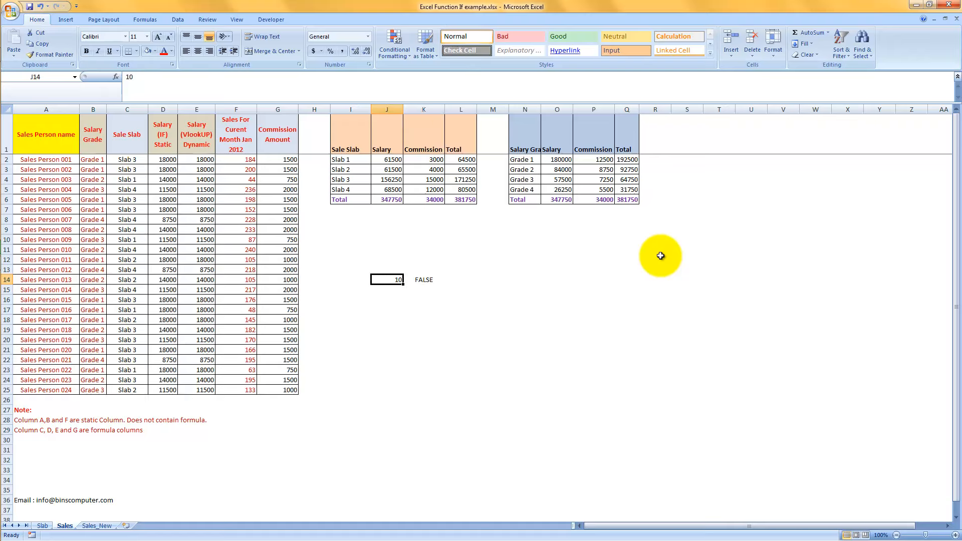
text(25)
key(Return)
key(Up)
key(Right)
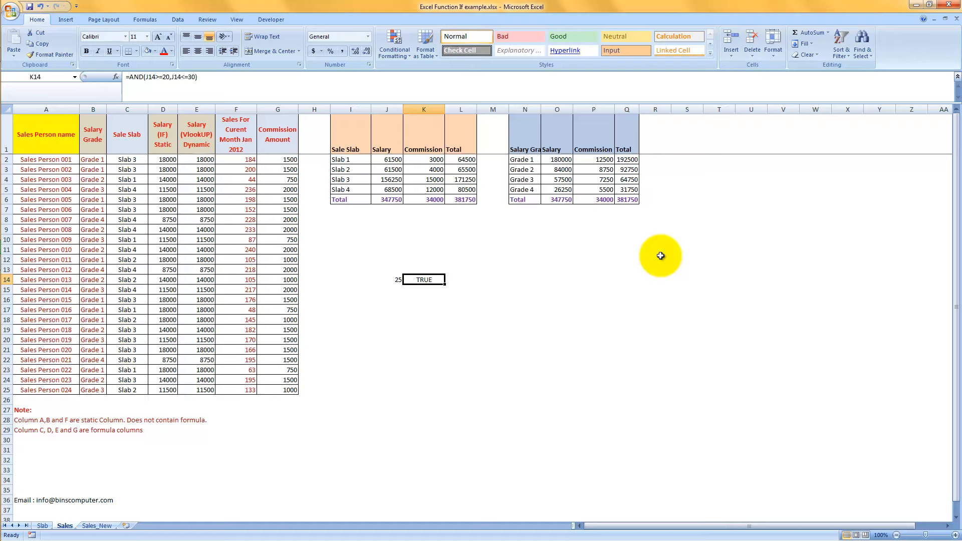
Clear the test value and the AND formula from J14:K14 on the Sales sheet.
key(Left)
key(shift+Right)
key(Delete)
Start the Sale Slab formula in C2 of the Sales_New sheet with =IF(AND(.
click(96, 525)
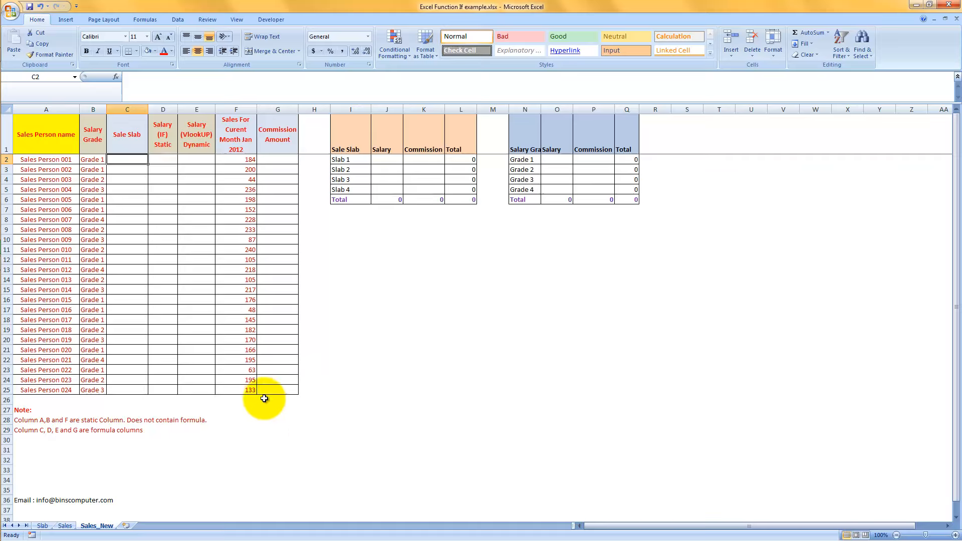
click(248, 159)
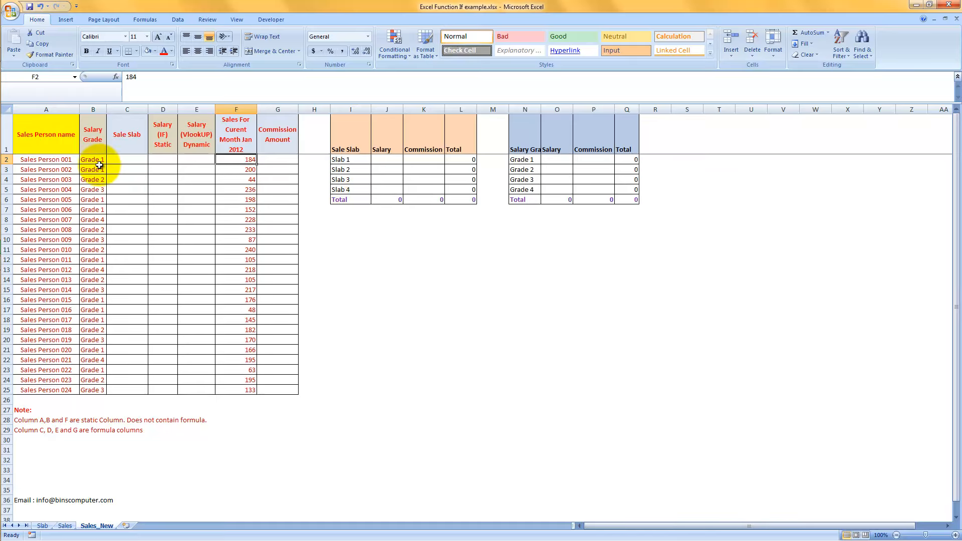
click(125, 160)
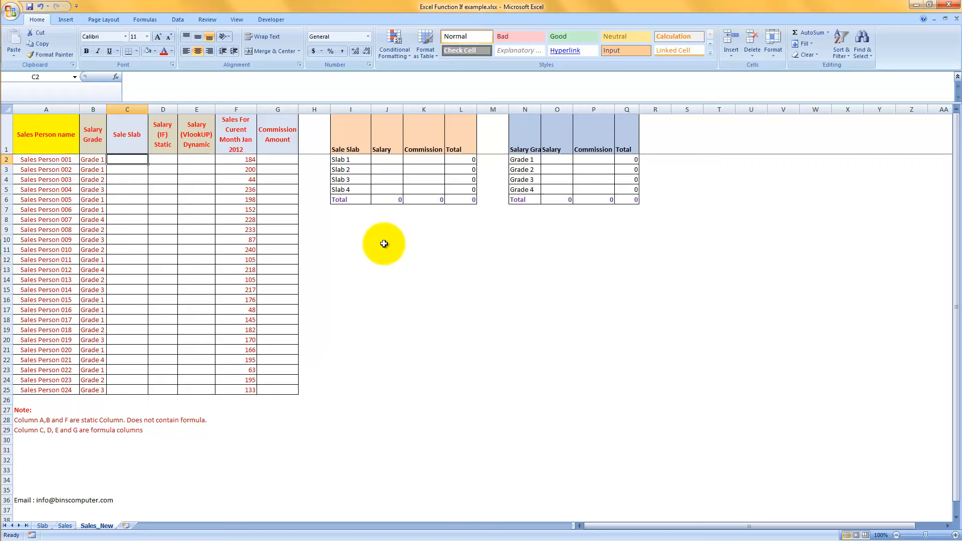
text(=)
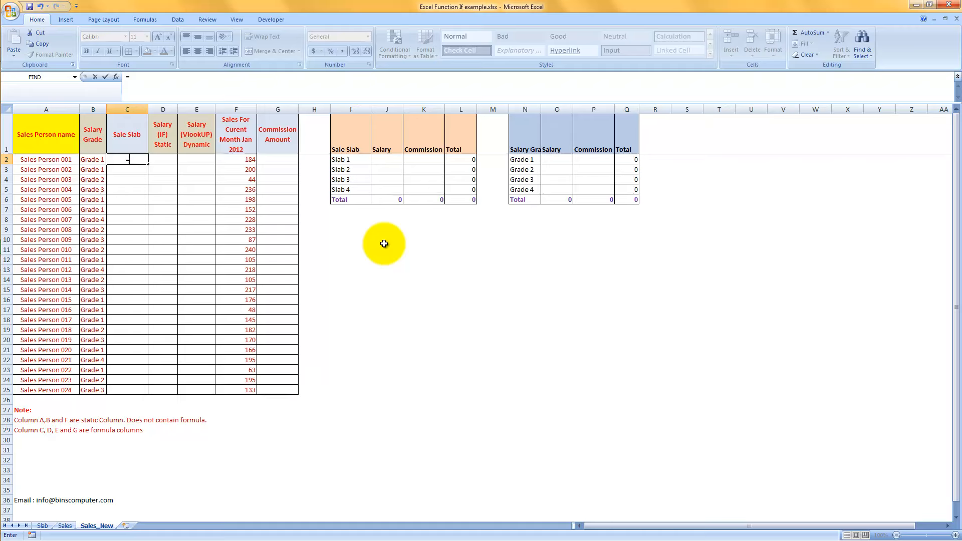
text(if()
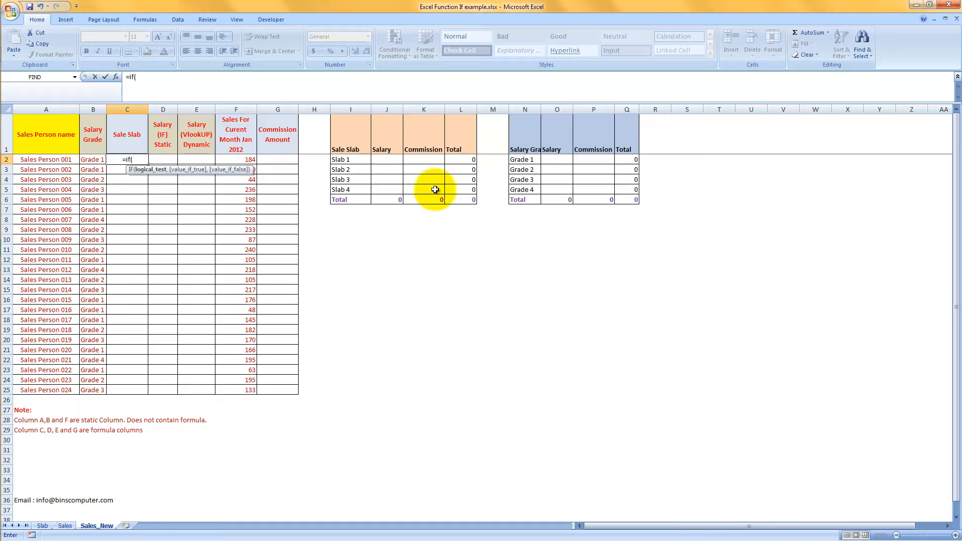
text(and)
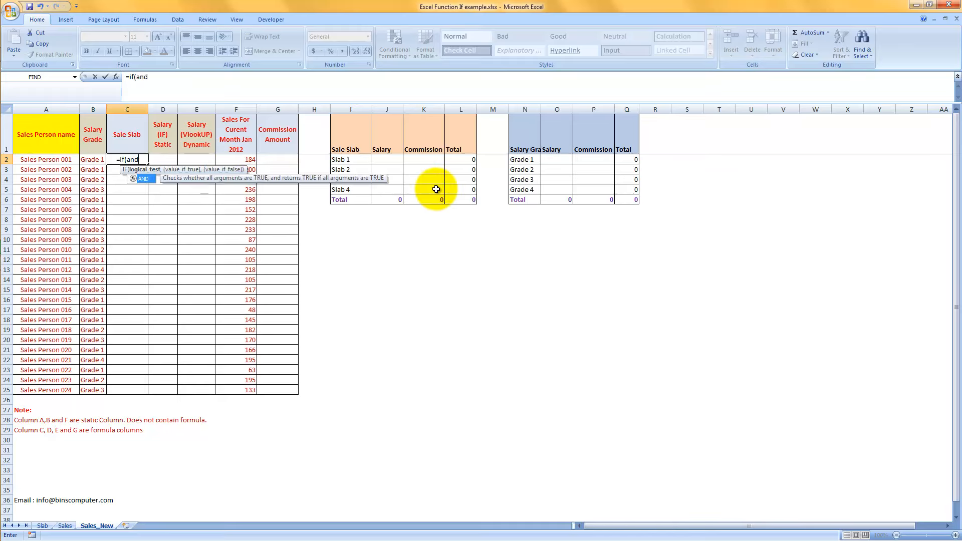
text(()
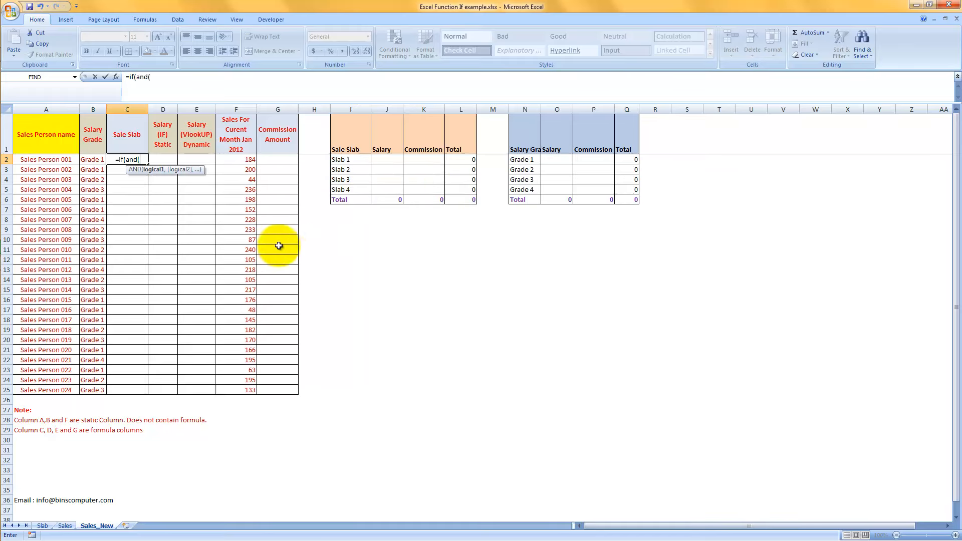
Enter F2>=Slab!$A$3 as the first AND condition of the Sale Slab formula, with an absolute reference to Slab 1's lower limit.
click(239, 160)
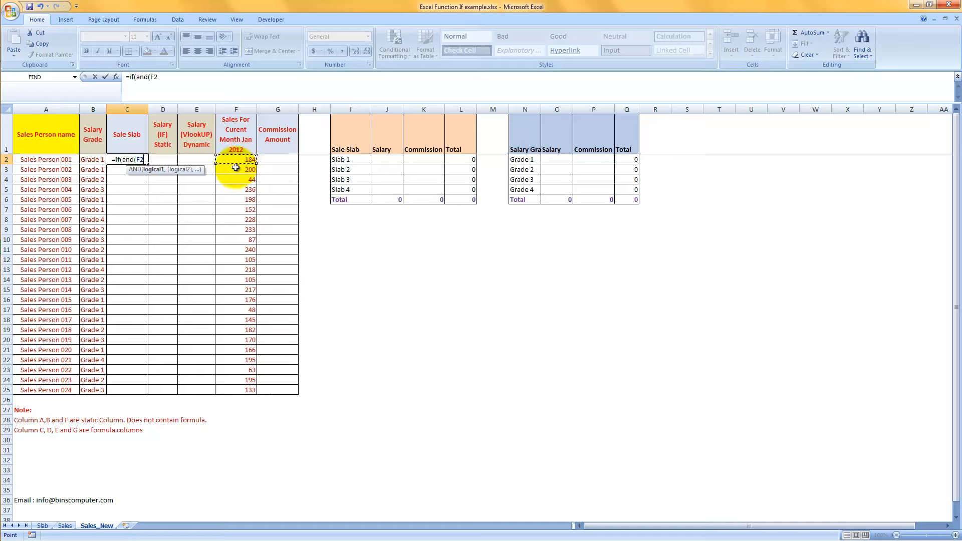
text(>=)
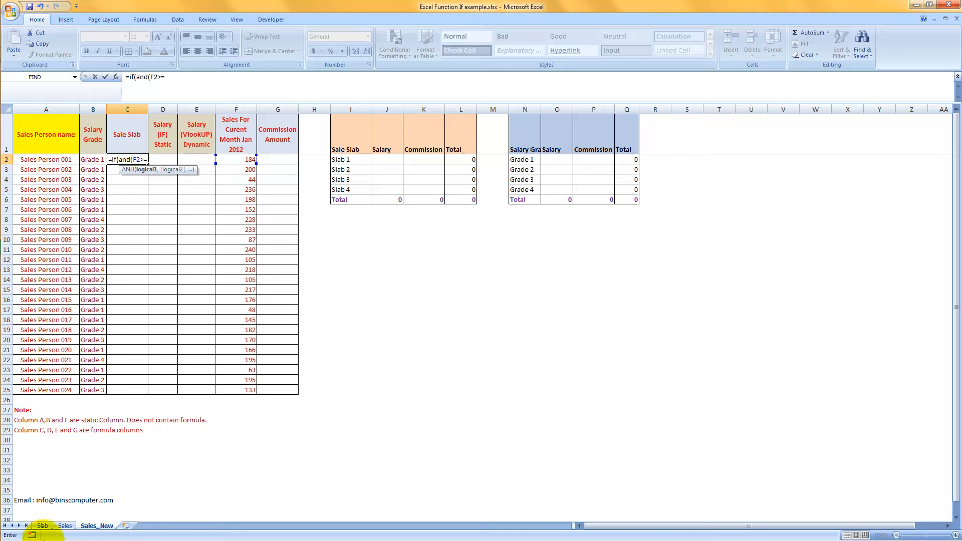
click(44, 526)
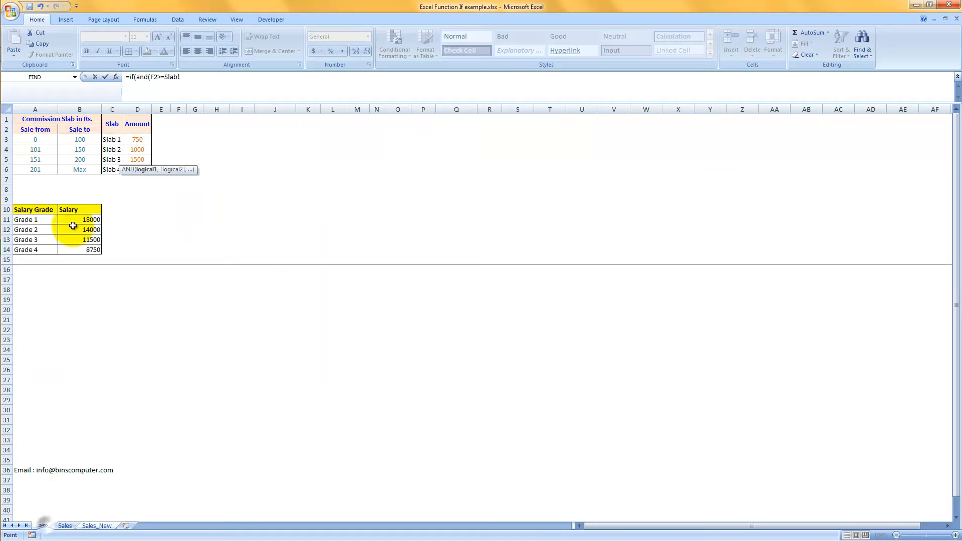
click(31, 141)
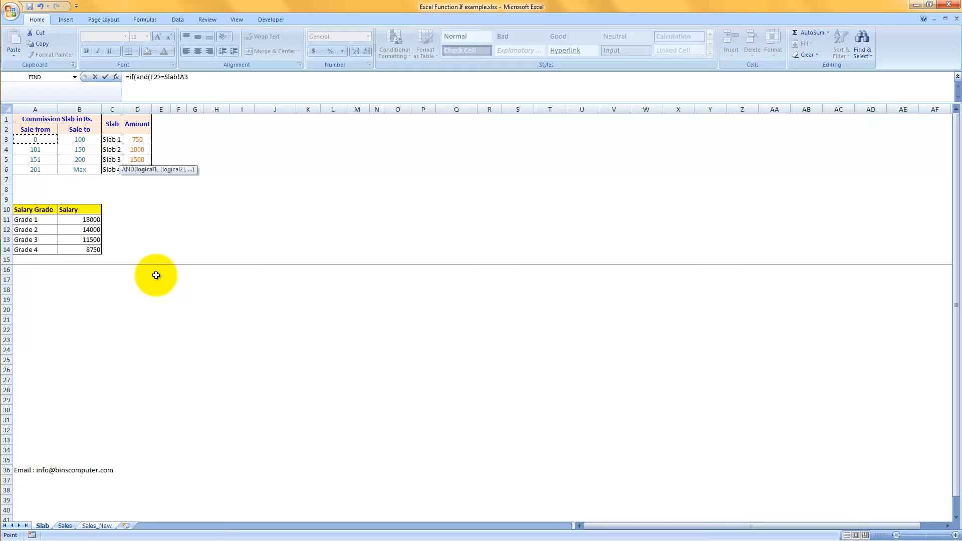
key(F4)
text(,)
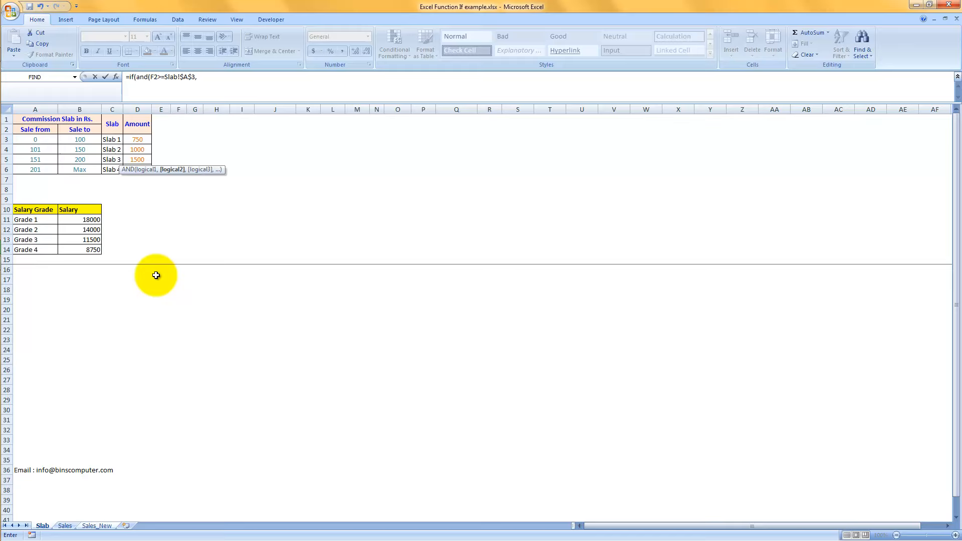
Add F2<=Slab!$B$3 as the second condition with an absolute reference and close the AND function.
text(F2<=)
click(86, 139)
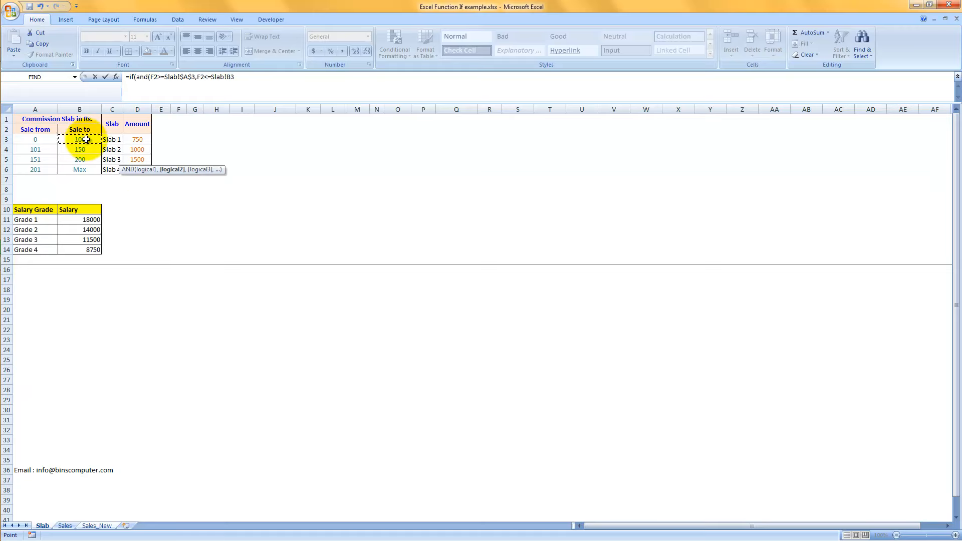
key(F4)
click(257, 78)
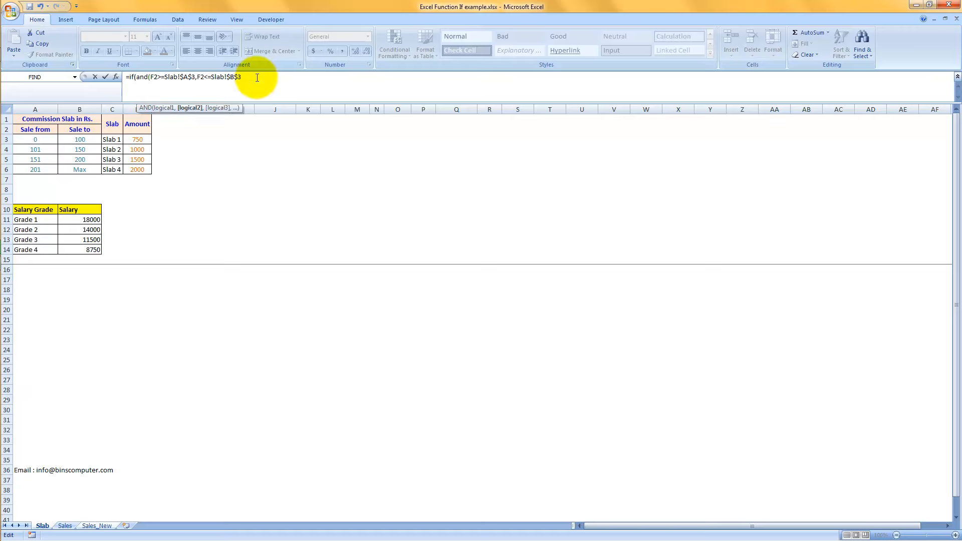
text())
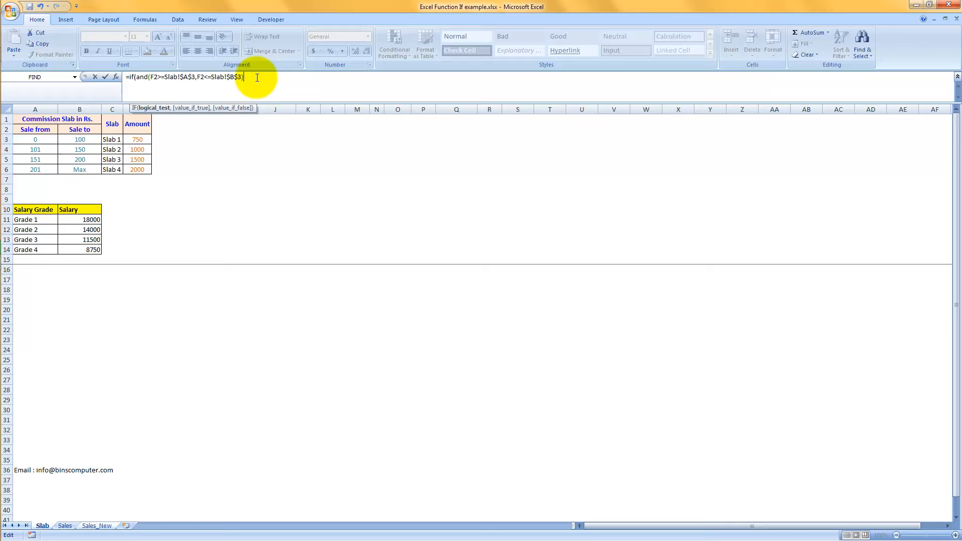
Complete the IF formula in C2 with Slab!$C$3 as the true value and 0 as the false value.
text(,)
click(117, 140)
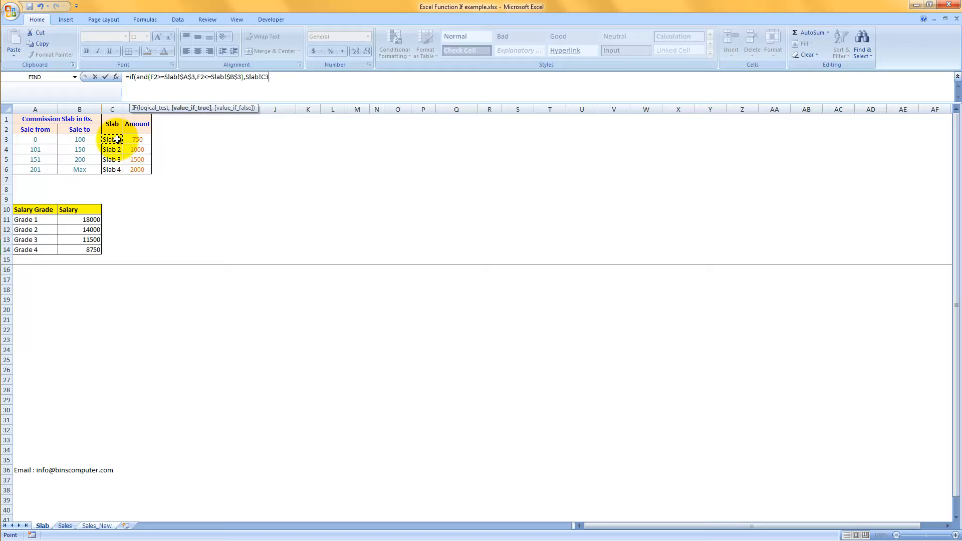
key(F4)
text(,)
text(0)
key(Return)
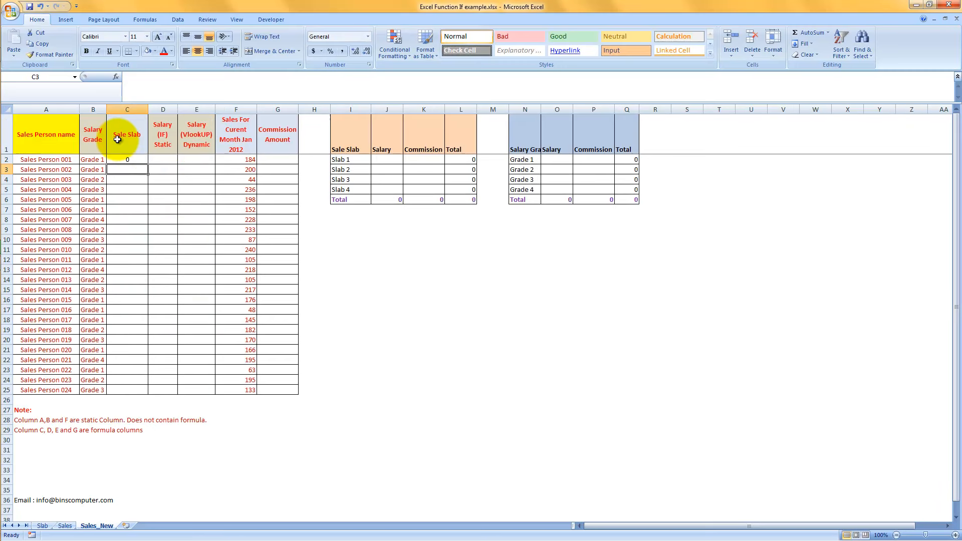
Review the formula in C2 and compare it with the Slab 1 range in A3:B3 of the Slab sheet.
key(Up)
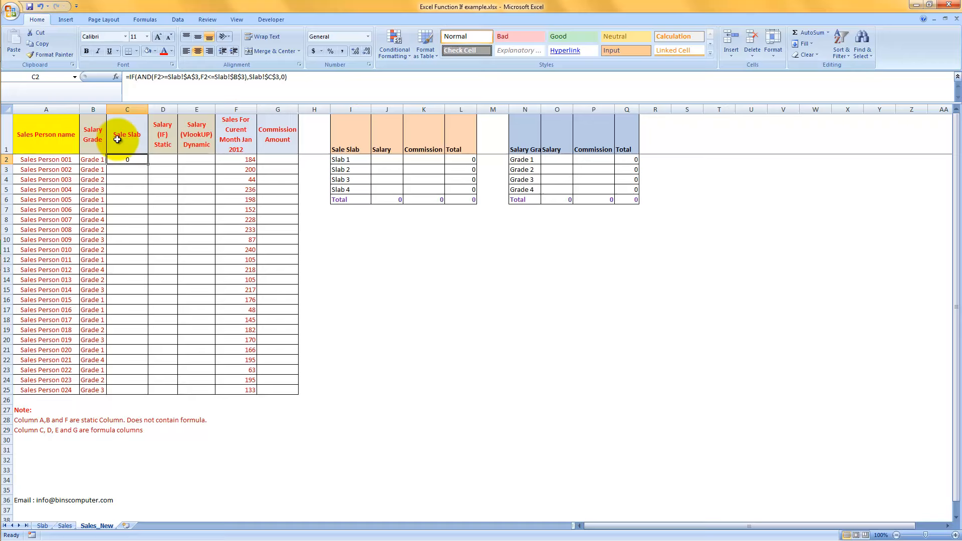
key(F2)
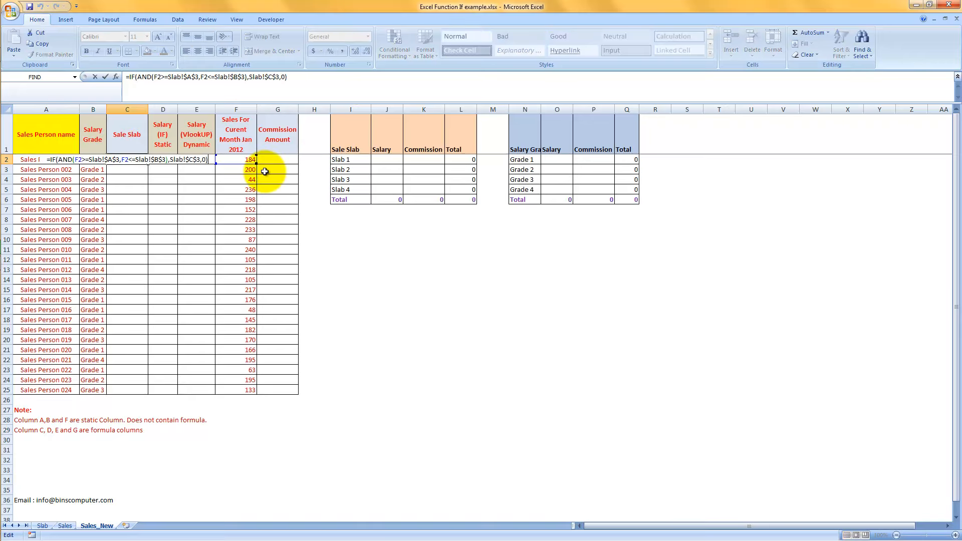
key(ctrl+Return)
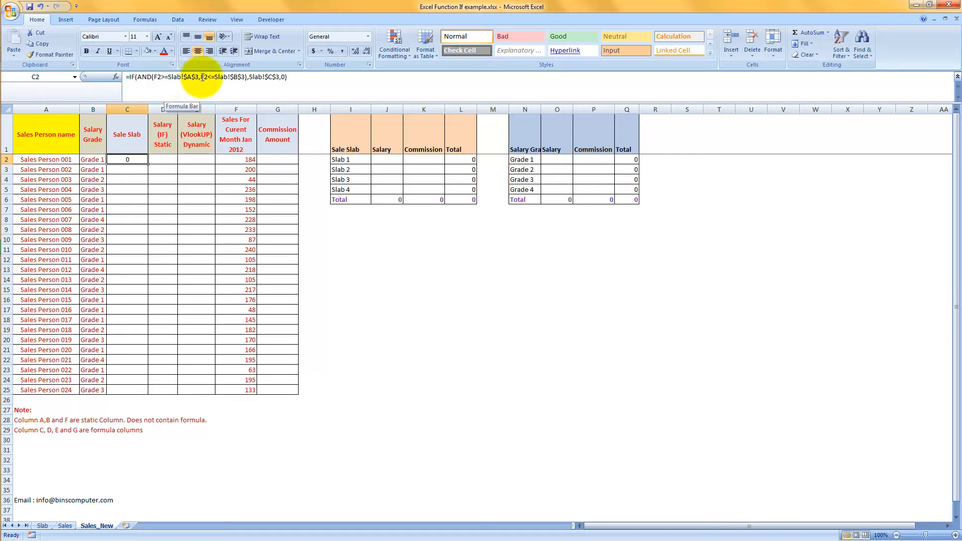
click(42, 525)
drag(33, 140, 75, 141)
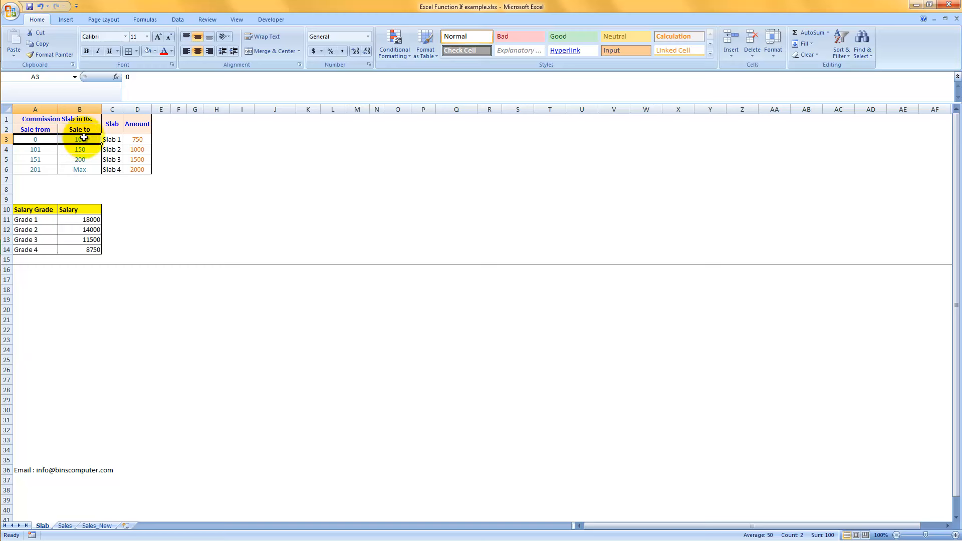
Fill the Sale Slab formula from C2 down to C25 on the Sales_New sheet and inspect the copy in C4.
click(97, 526)
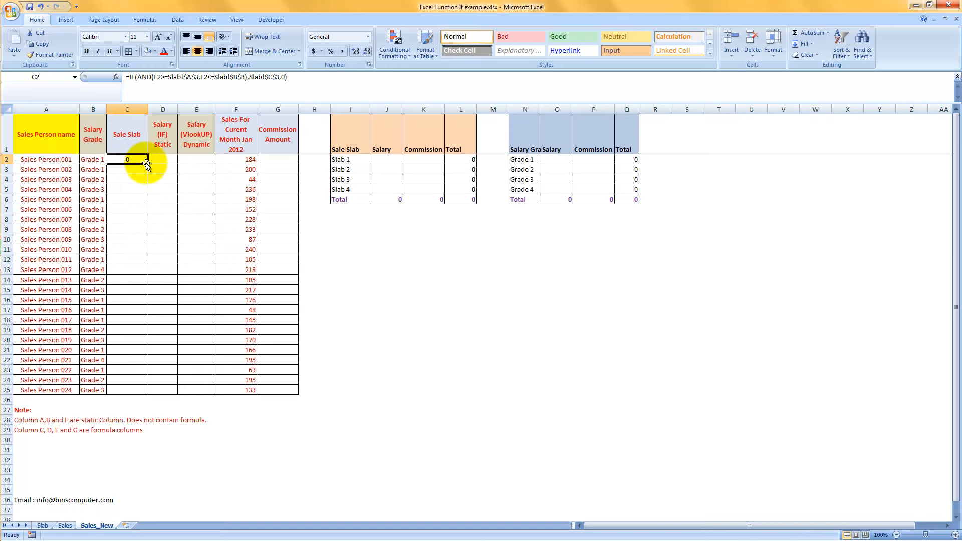
drag(146, 163, 134, 391)
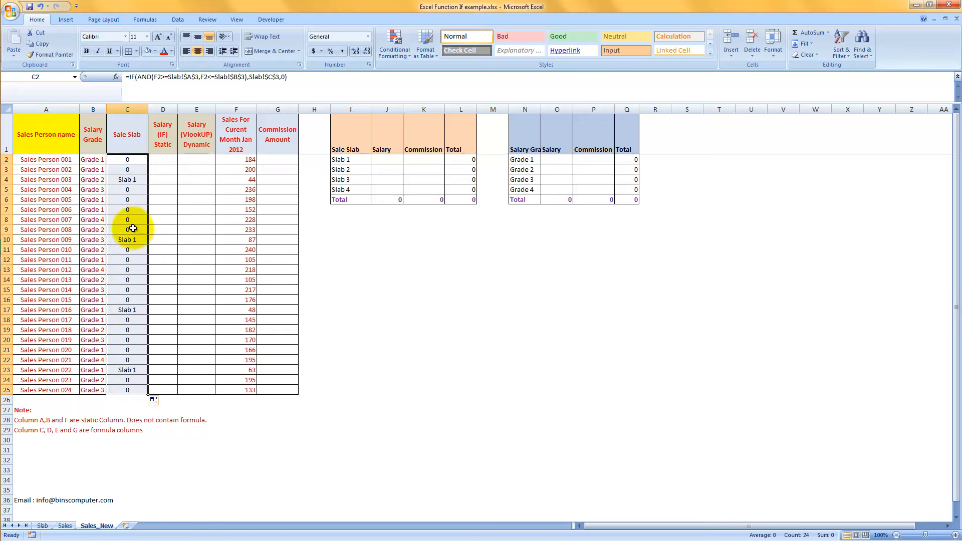
click(133, 181)
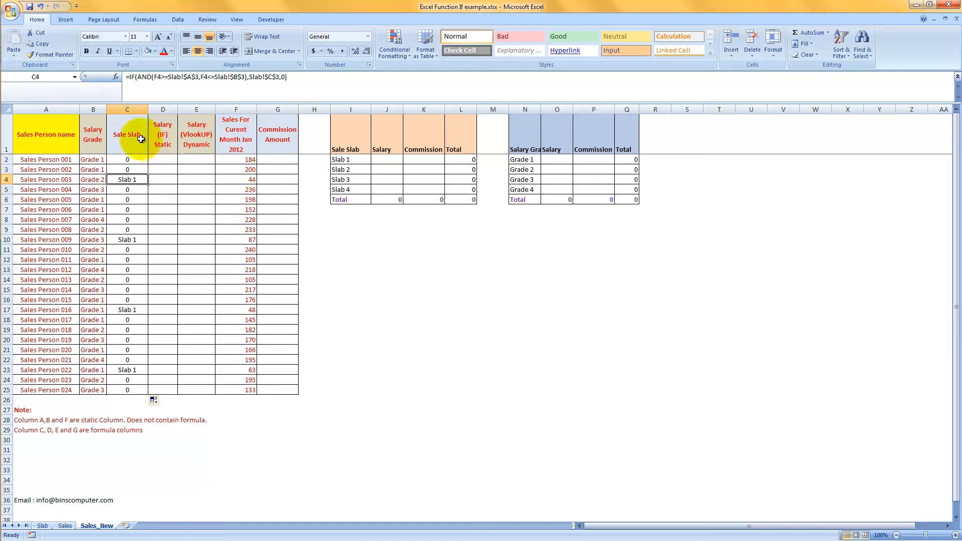
Turn on AutoFilter for the sales table and filter the Sale Slab column to show only Slab 1.
key(alt+d)
key(f)
key(f)
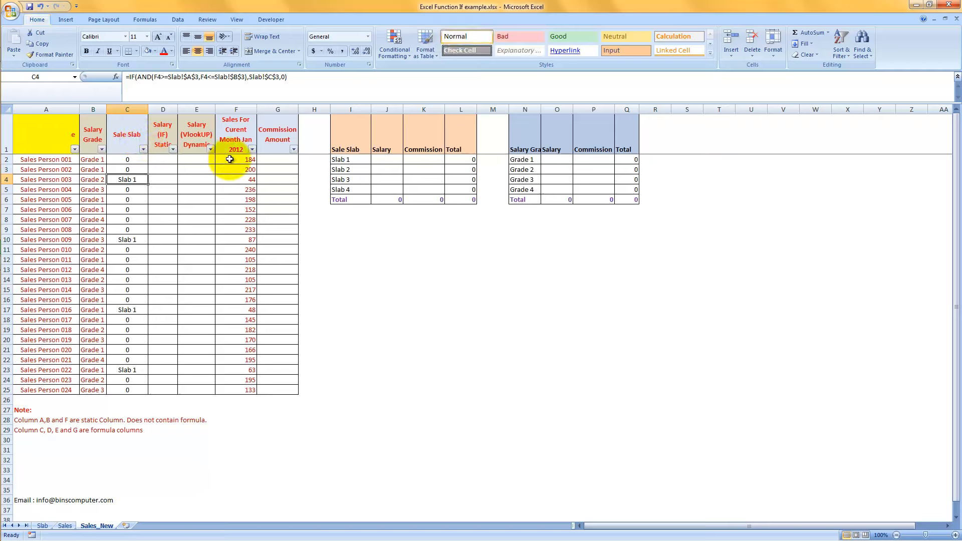
click(144, 149)
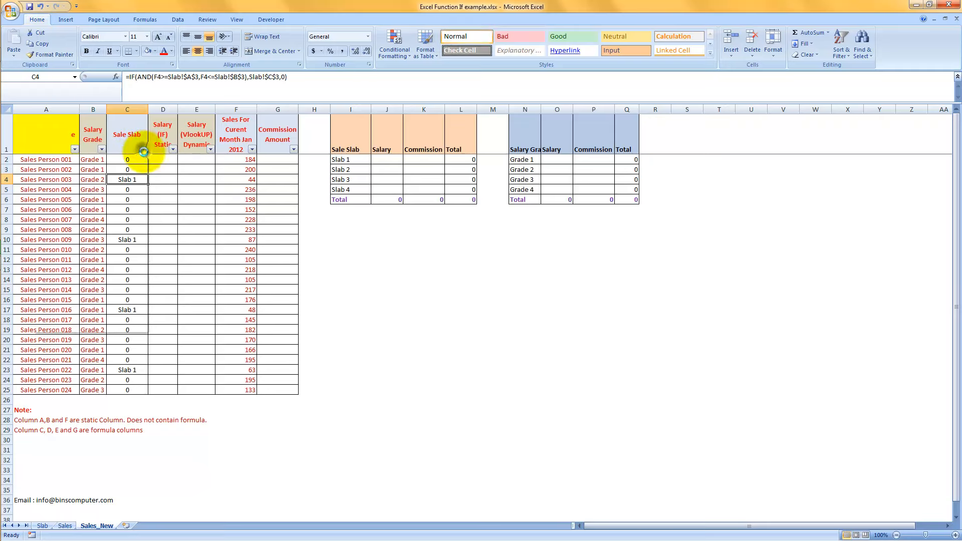
click(64, 236)
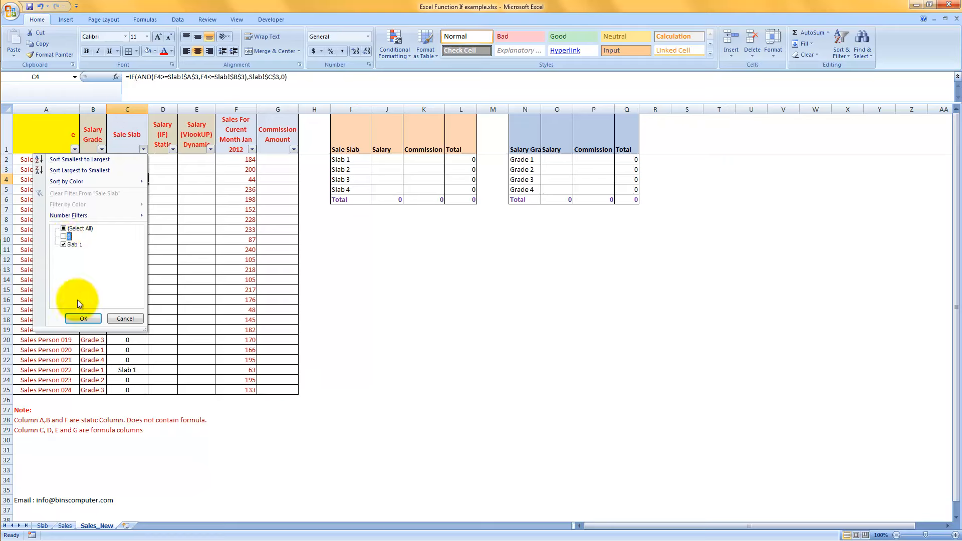
click(83, 319)
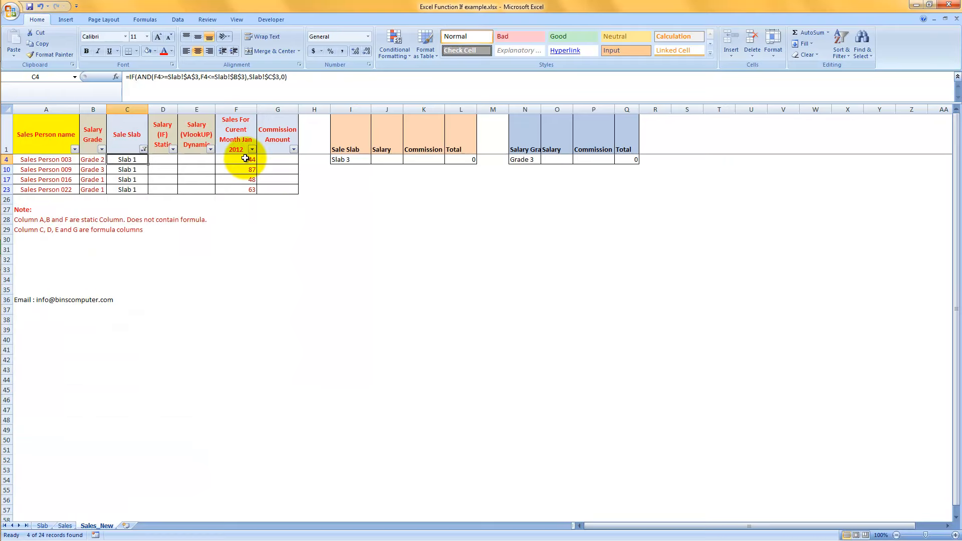
Compare the filtered sales figures in column F with the Slab 1 limits on the Slab sheet.
drag(245, 159, 245, 186)
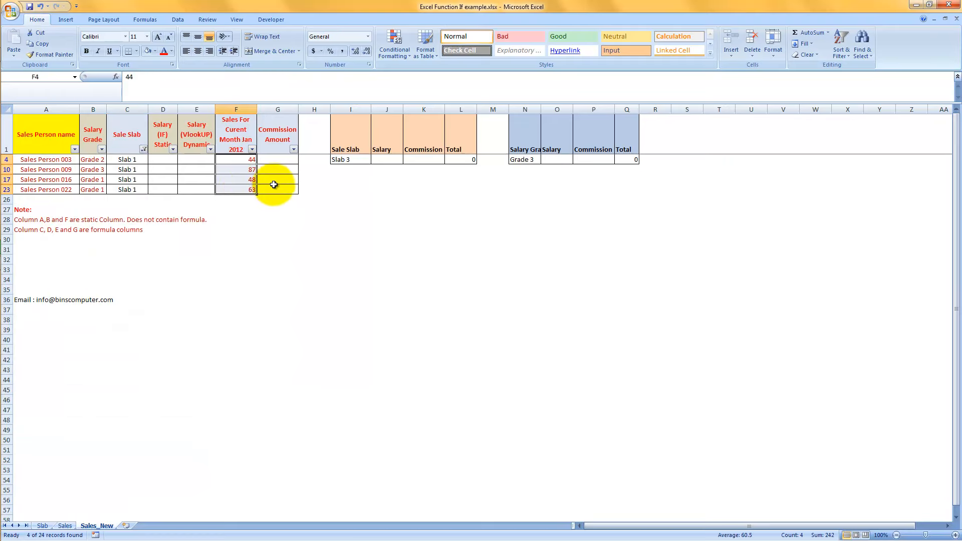
click(42, 526)
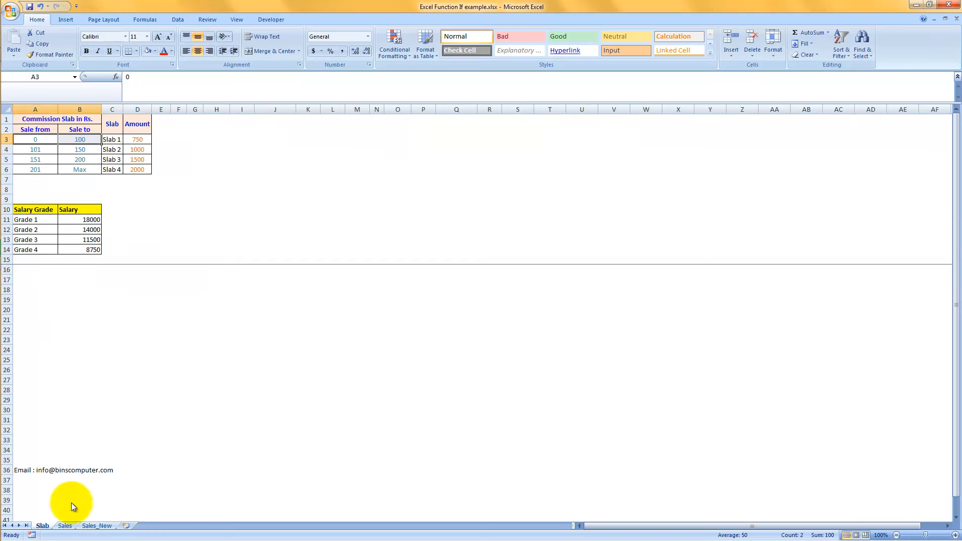
click(91, 527)
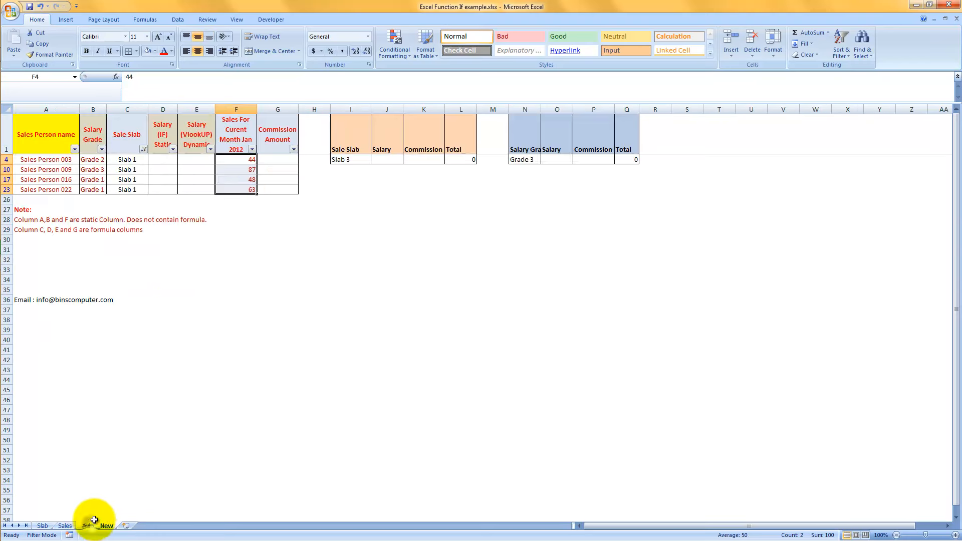
Show all rows of the sales table again by selecting every value in the Sale Slab filter.
click(145, 149)
click(64, 228)
click(84, 318)
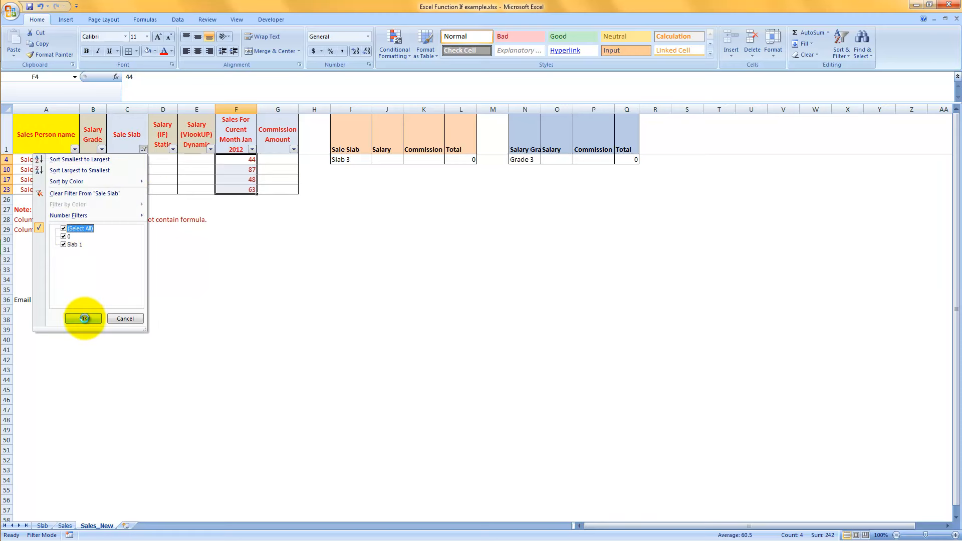
click(246, 151)
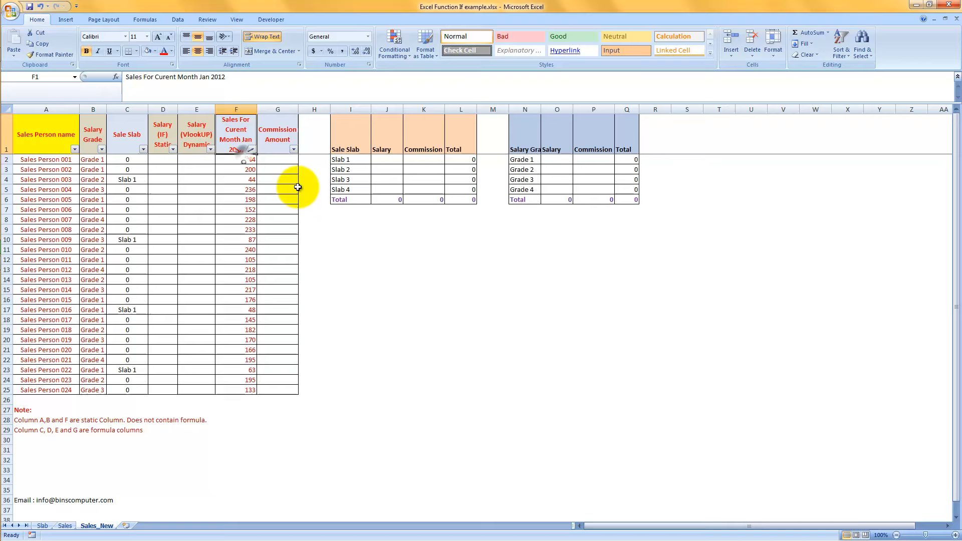
Check the C2 formula against the remaining slab ranges in A4:B6 of the Slab sheet and return to Sales_New.
click(136, 163)
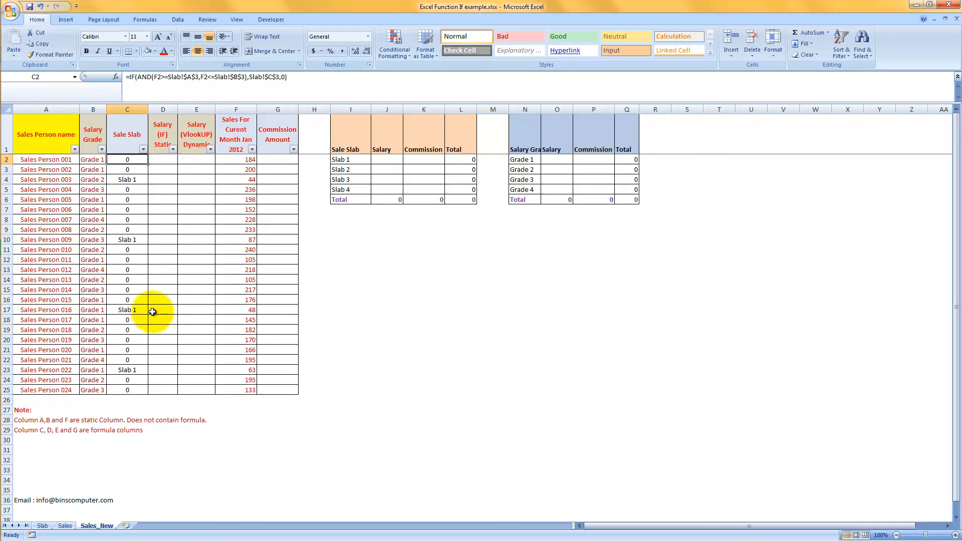
click(50, 528)
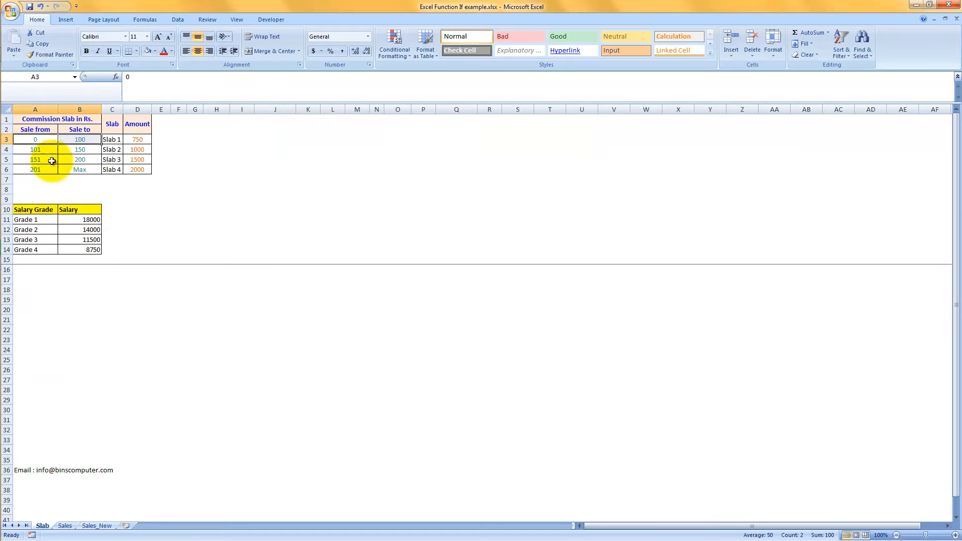
drag(39, 150, 76, 169)
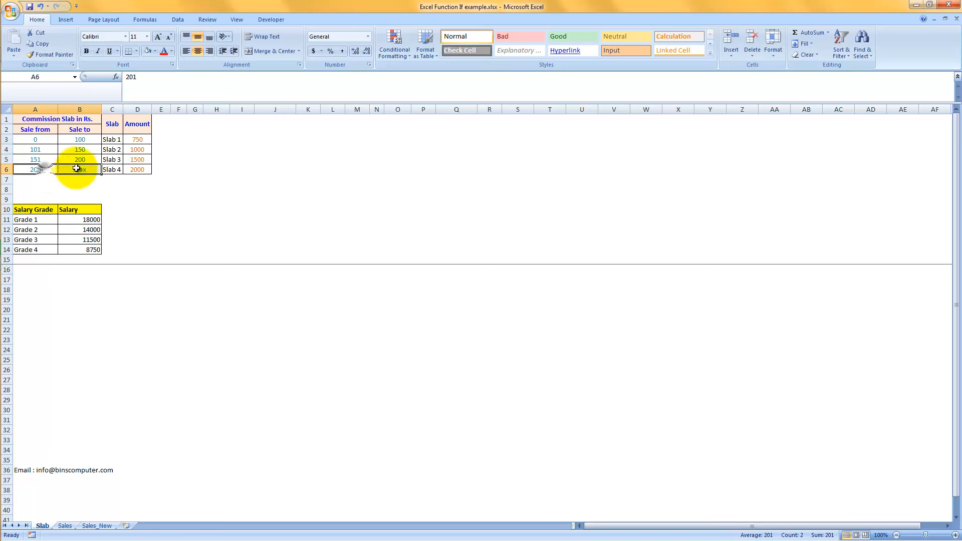
click(94, 526)
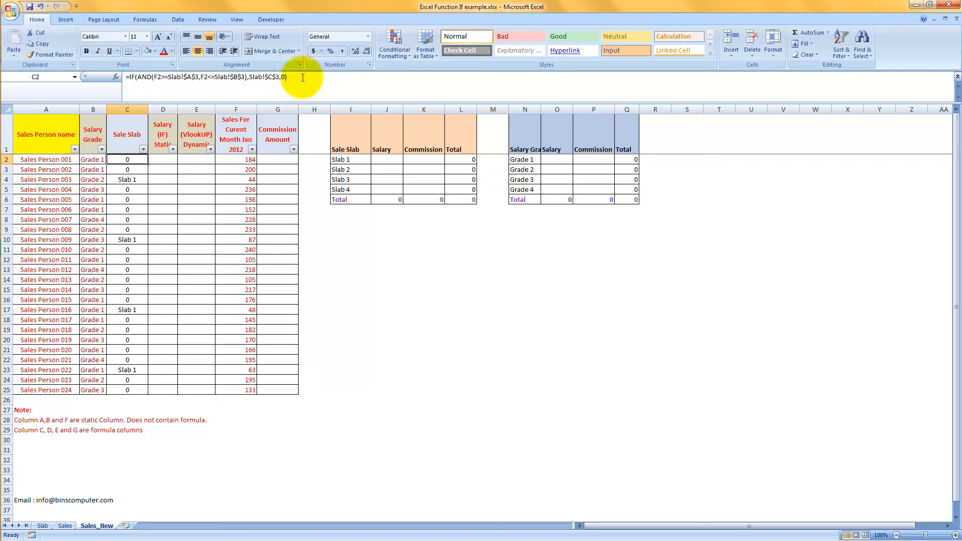
Copy the whole IF expression of the C2 formula without its leading equals sign.
drag(291, 77, 124, 71)
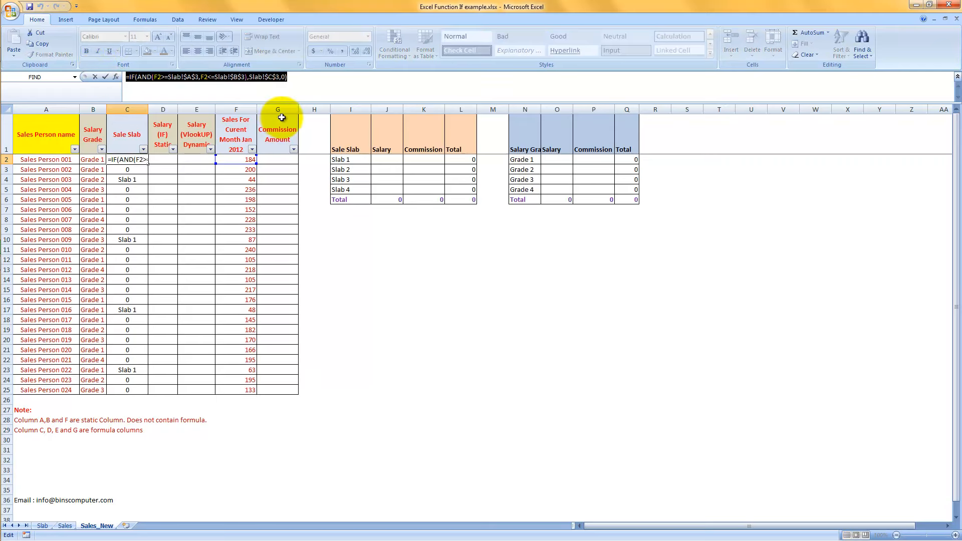
drag(299, 78, 130, 77)
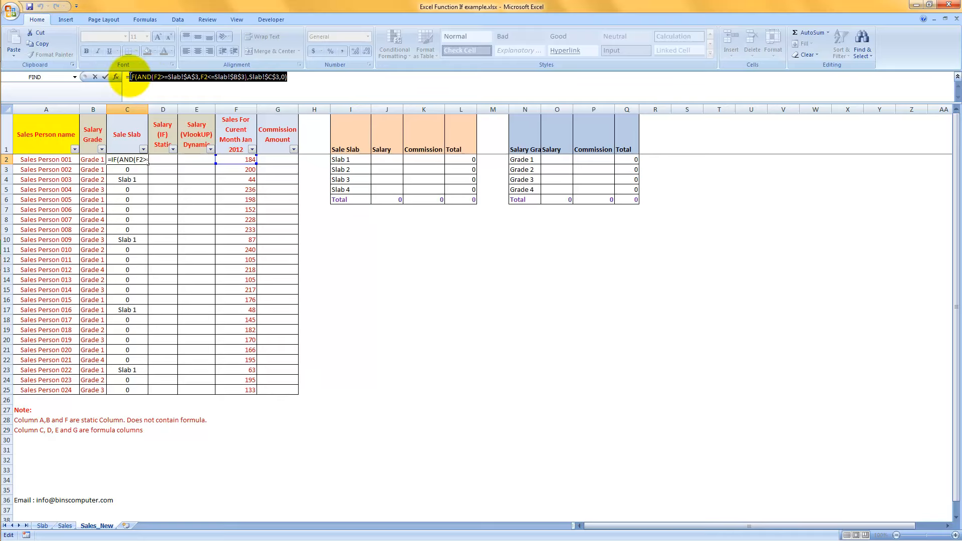
key(ctrl+c)
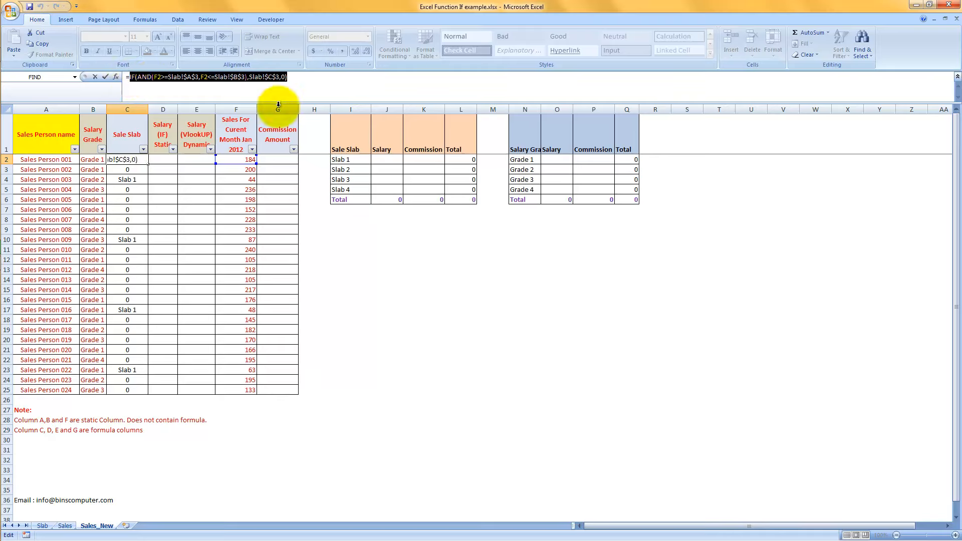
Replace the closing 0 in the C2 formula with the copied IF expression as its value-if-false argument.
click(284, 77)
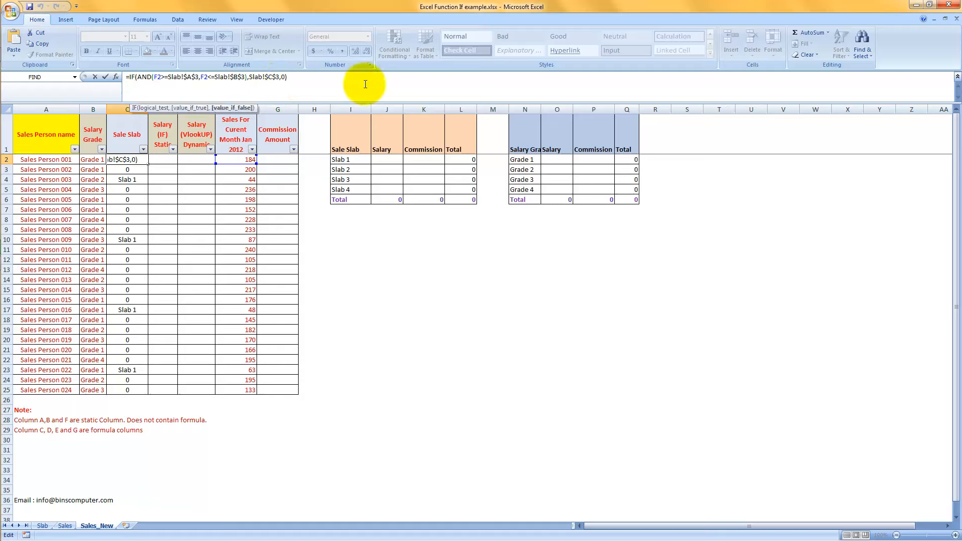
key(BackSpace)
key(ctrl+v)
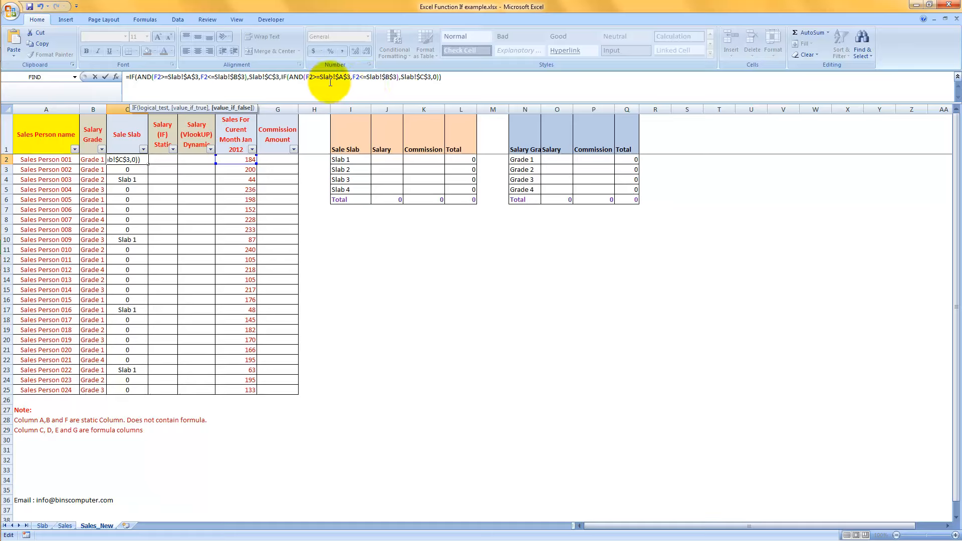
Change the second IF in the C2 formula to reference Slab!$A$4, Slab!$B$4 and Slab!$C$4.
click(347, 77)
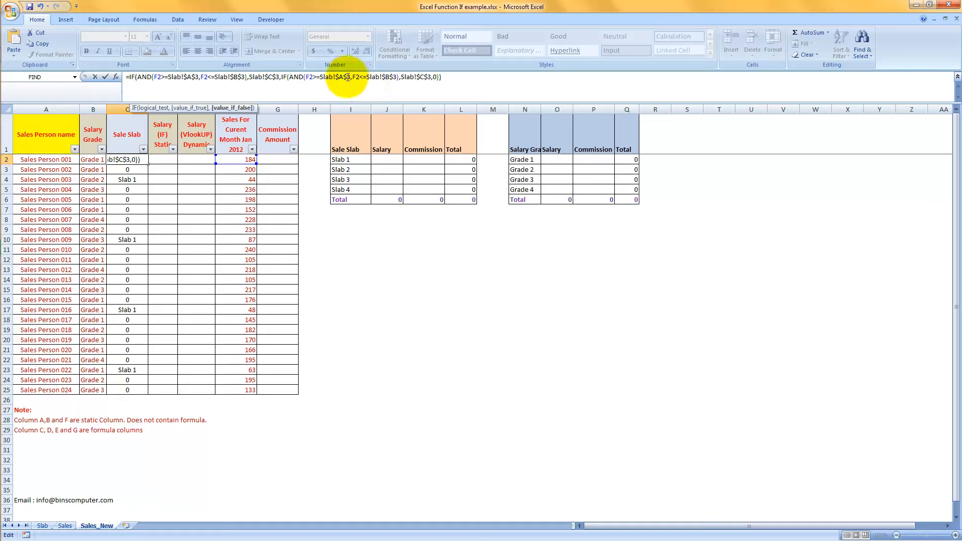
key(Delete)
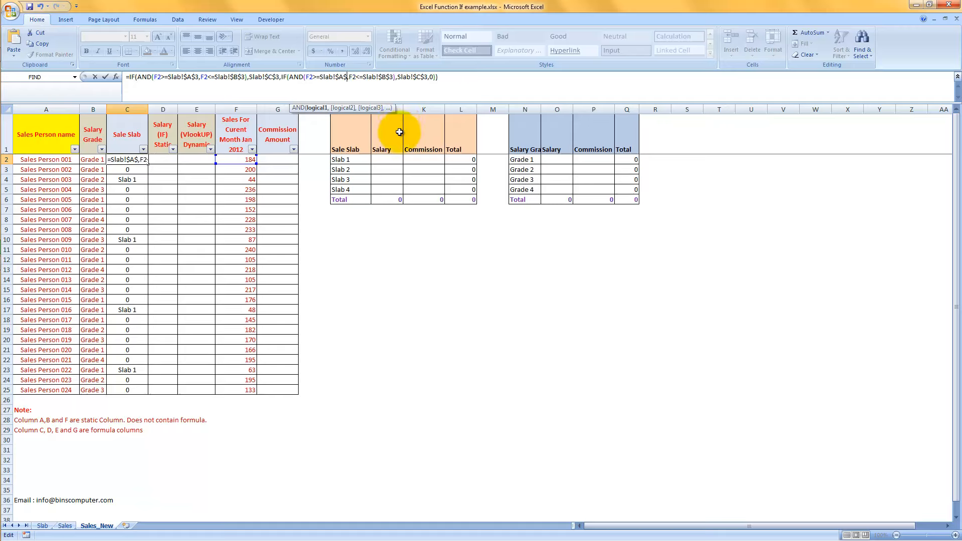
text(4)
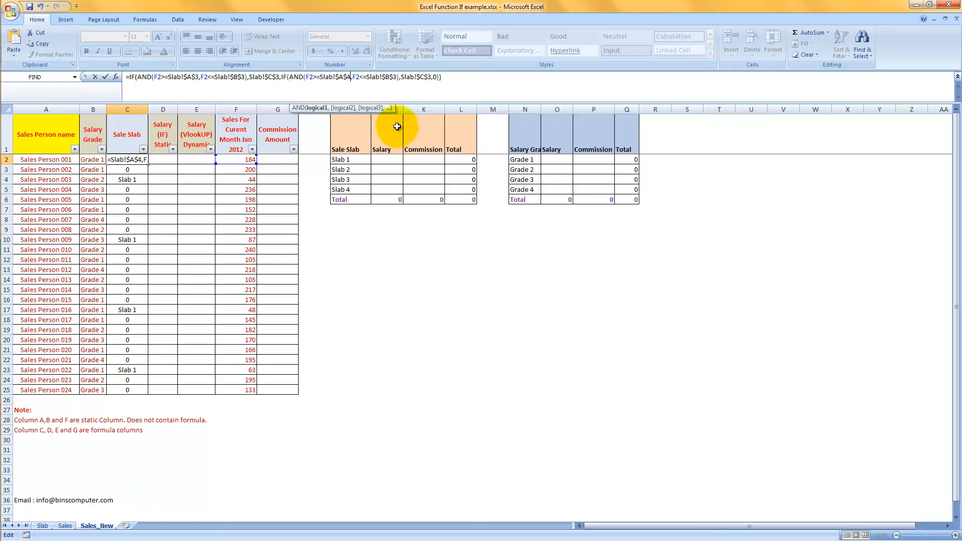
double_click(393, 77)
key(BackSpace)
text(4)
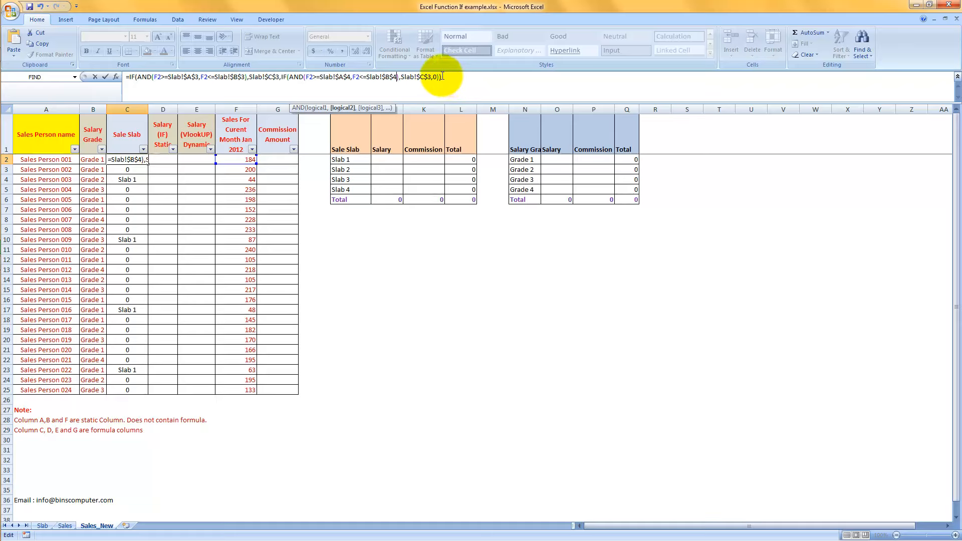
click(430, 76)
key(Delete)
text(4)
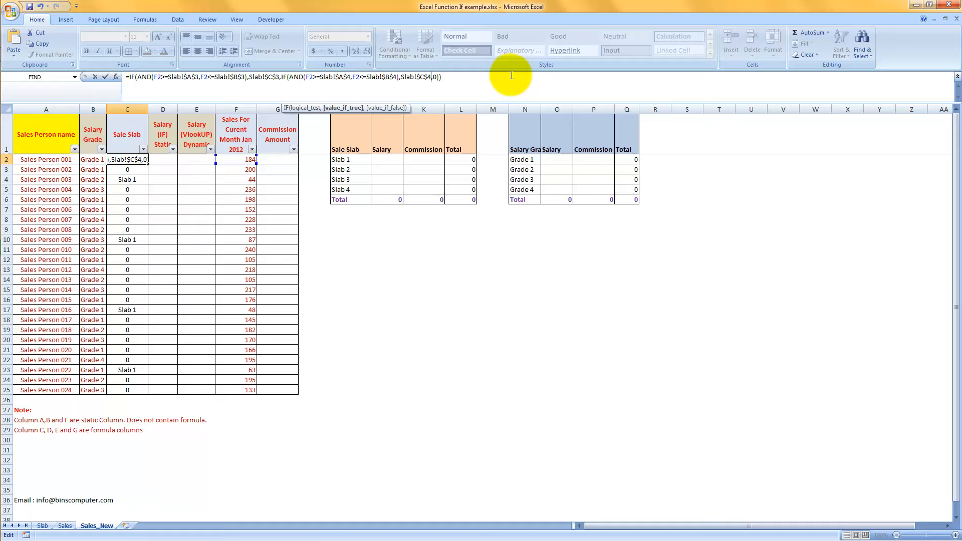
Nest the copied IF expression in place of the second IF's 0 and point it to Slab!$A$5, Slab!$B$5 and Slab!$C$5.
key(Right)
text(IF(AND(F2>=Slab!$A$3,F2<=Slab!$B$3),Slab!$C$3,0))
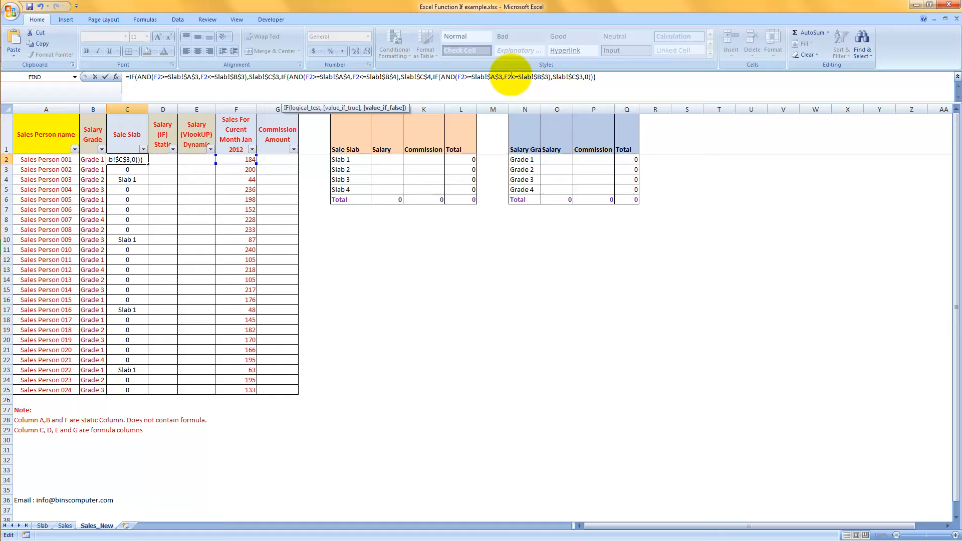
click(499, 77)
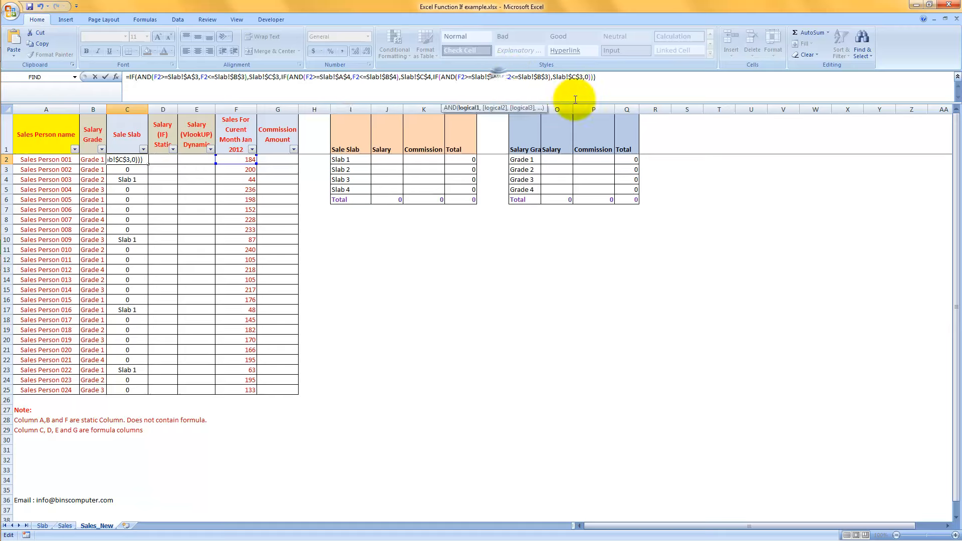
key(Delete)
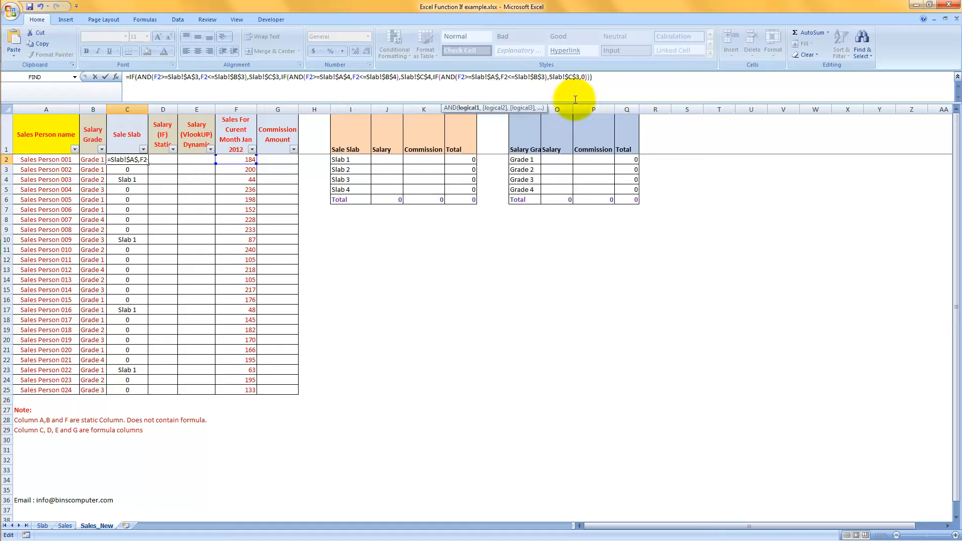
text(5)
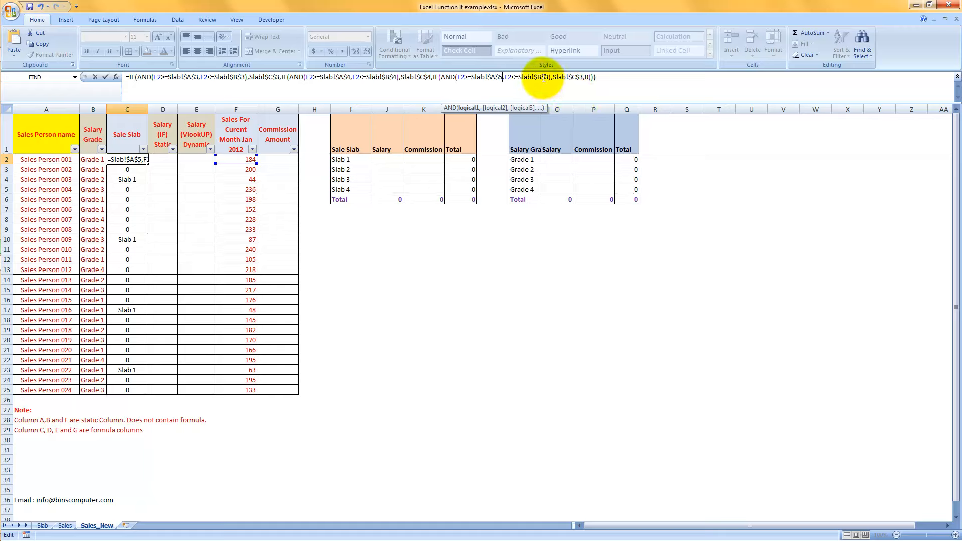
click(544, 79)
key(Delete)
text(5)
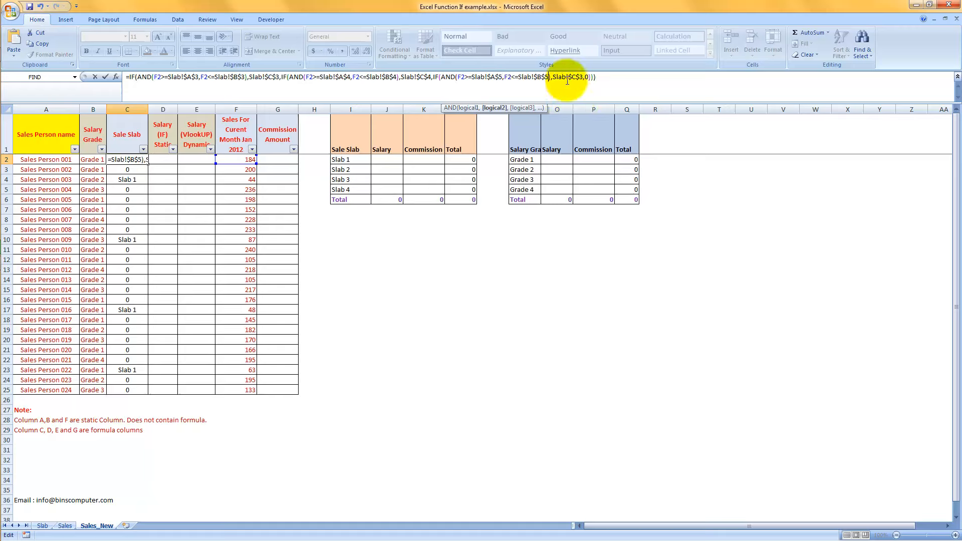
click(580, 77)
key(BackSpace)
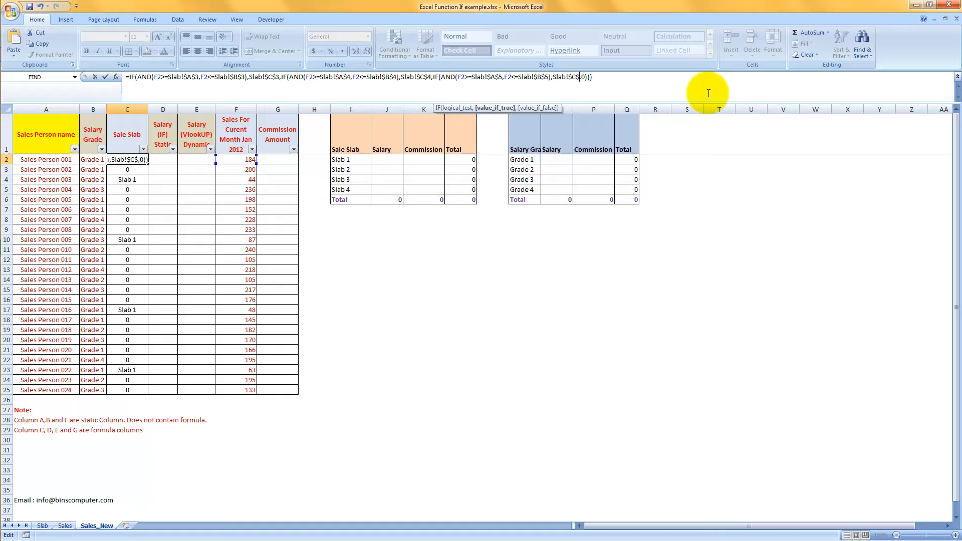
Nest the copied IF expression once more in place of the third IF's value-if-false 0.
key(Right)
text(IF(AND(F2>=Slab!$A$3,F2<=Slab!$B$3),Slab!$C$3,0))
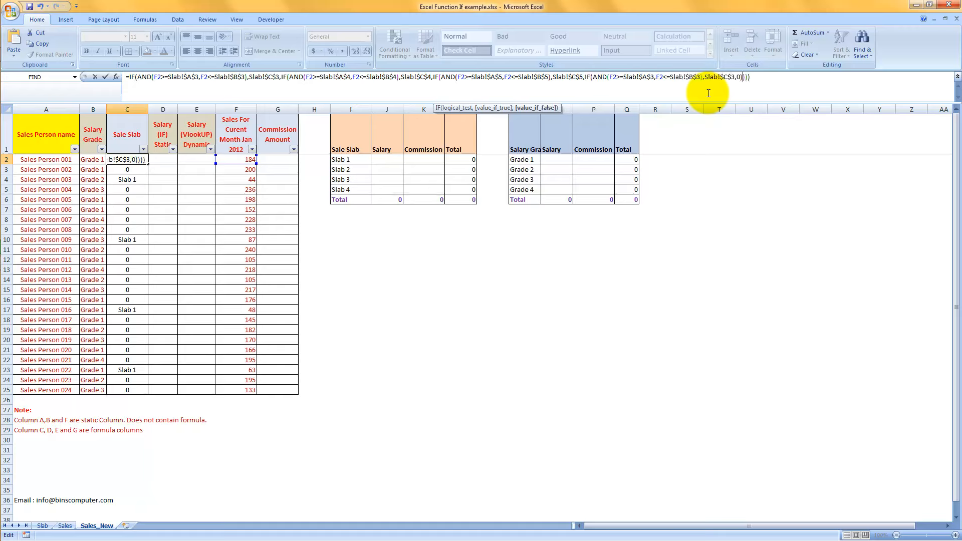
key(Left)
key(Left)
key(Left)
key(Left)
key(Left)
key(Left)
key(Left)
key(Left)
key(Left)
key(Left)
key(Left)
key(Left)
key(Left)
key(Left)
key(Left)
key(Left)
key(Left)
key(Left)
key(Left)
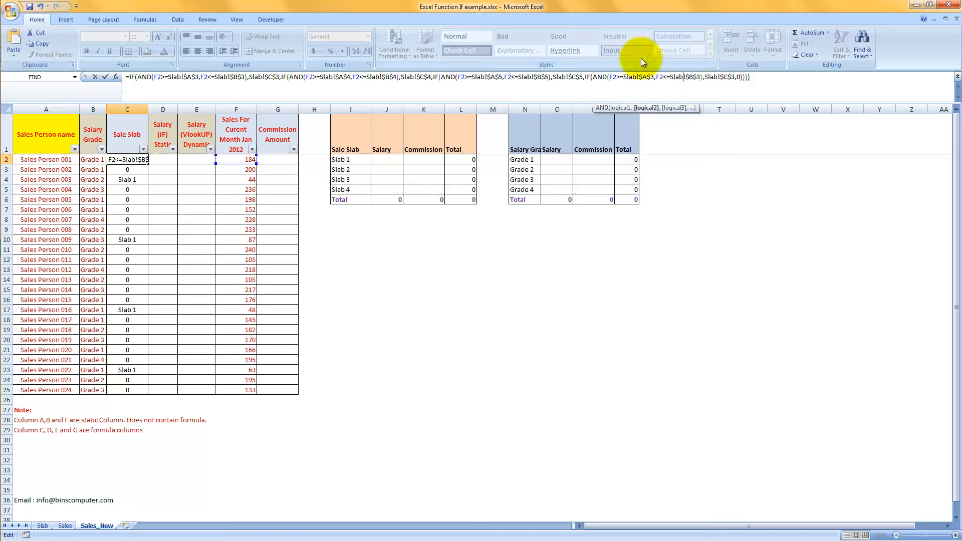
Change the fourth IF in C2 to reference Slab!$A$6, Slab!$B$6 and Slab!$C$6, and enter the finished formula.
click(651, 77)
key(BackSpace)
text(6)
key(Right)
key(Right)
key(Right)
key(Right)
key(Right)
key(Right)
key(Right)
key(Right)
key(Right)
key(Right)
key(Right)
key(Right)
key(Right)
key(BackSpace)
text(6)
key(Right)
key(Right)
key(Right)
key(Right)
key(Right)
key(Right)
key(Right)
key(Right)
key(Right)
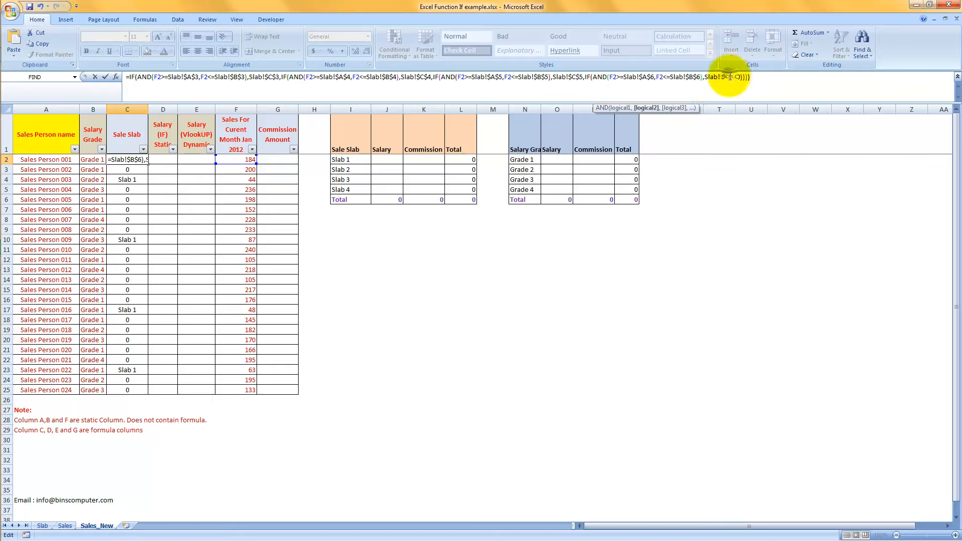
key(Right)
key(BackSpace)
text(6)
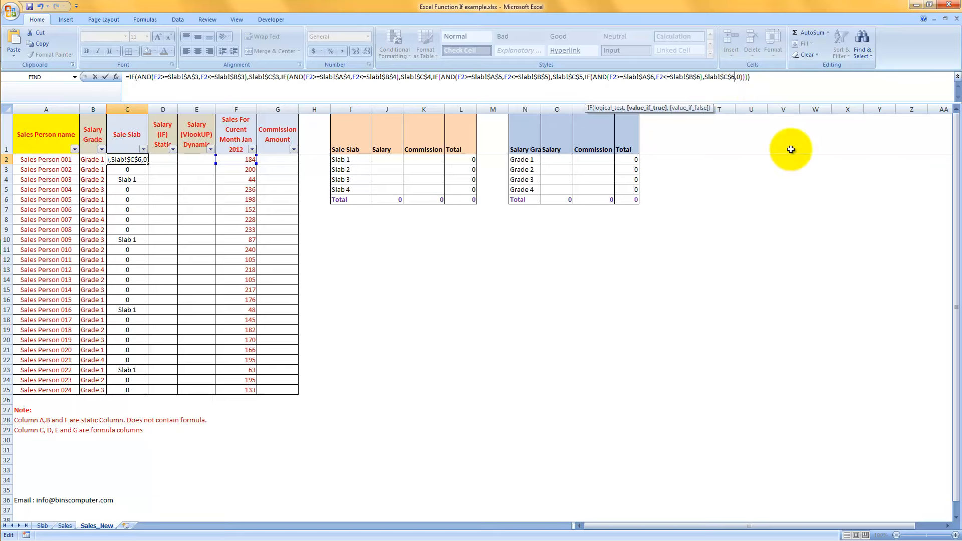
key(Return)
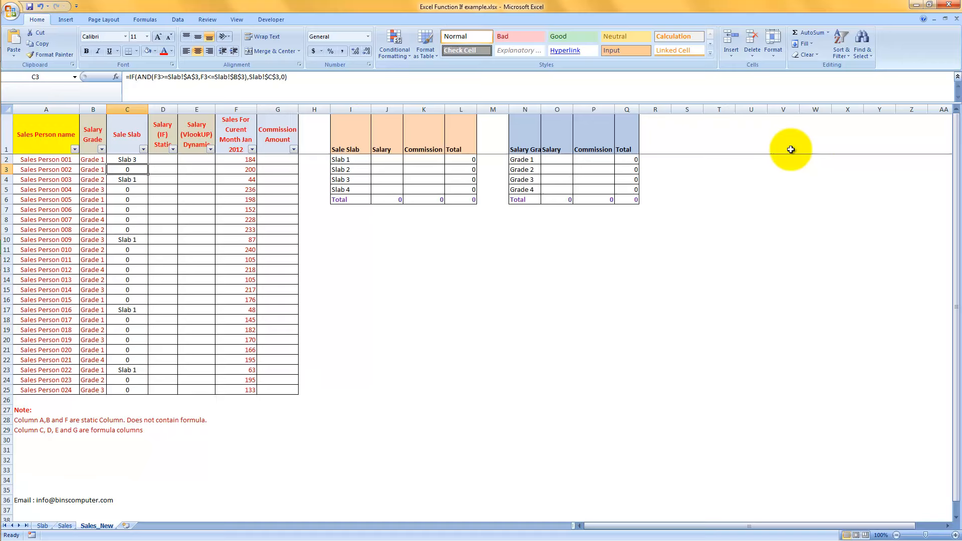
Fill the nested IF formula from C2 down the Sale Slab column to C25.
key(Up)
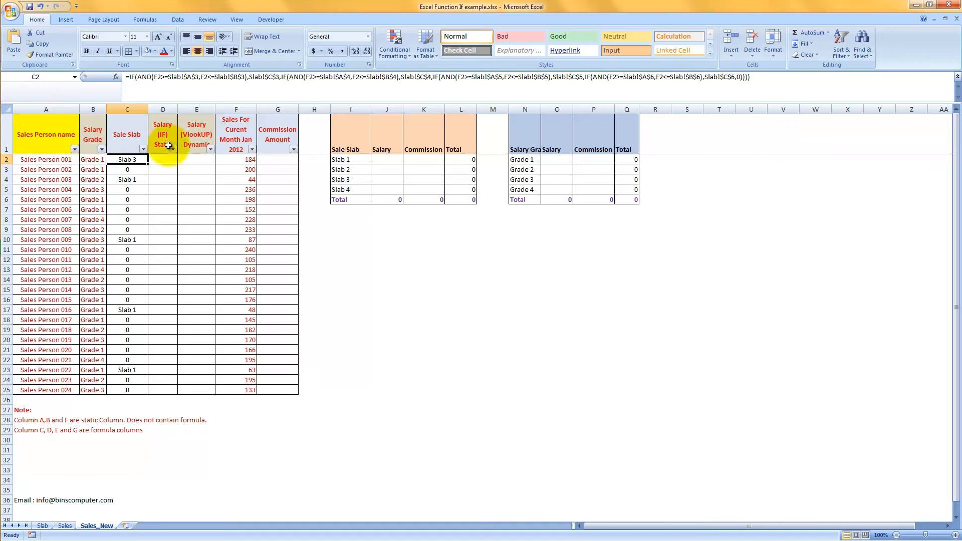
double_click(149, 165)
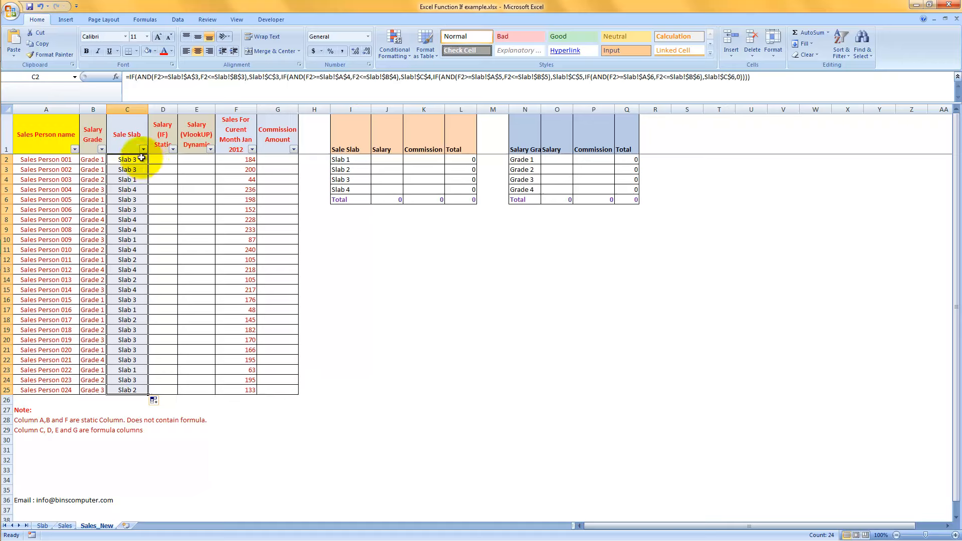
click(141, 159)
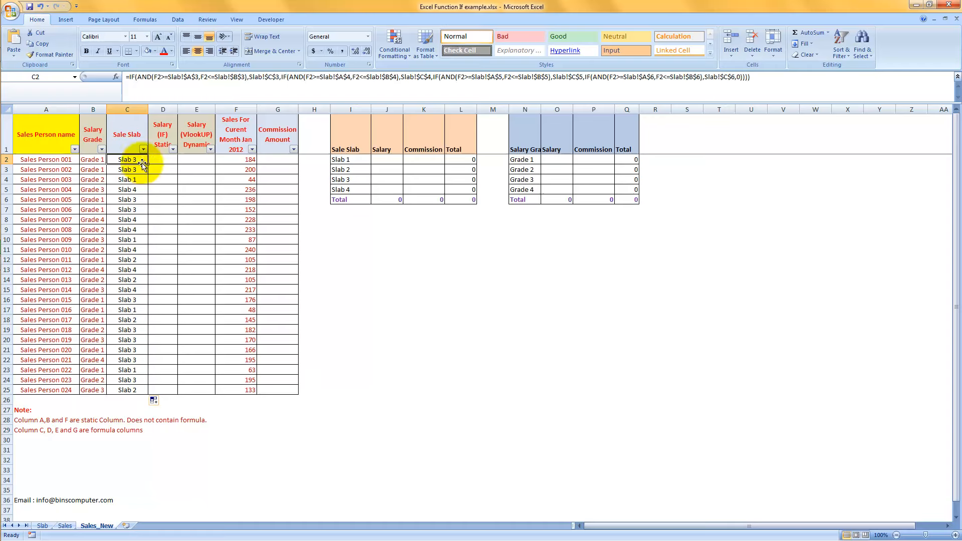
Look at the slab ranges on the Slab sheet and filter the Sale Slab column on Sales_New to Slab 1 only.
click(41, 526)
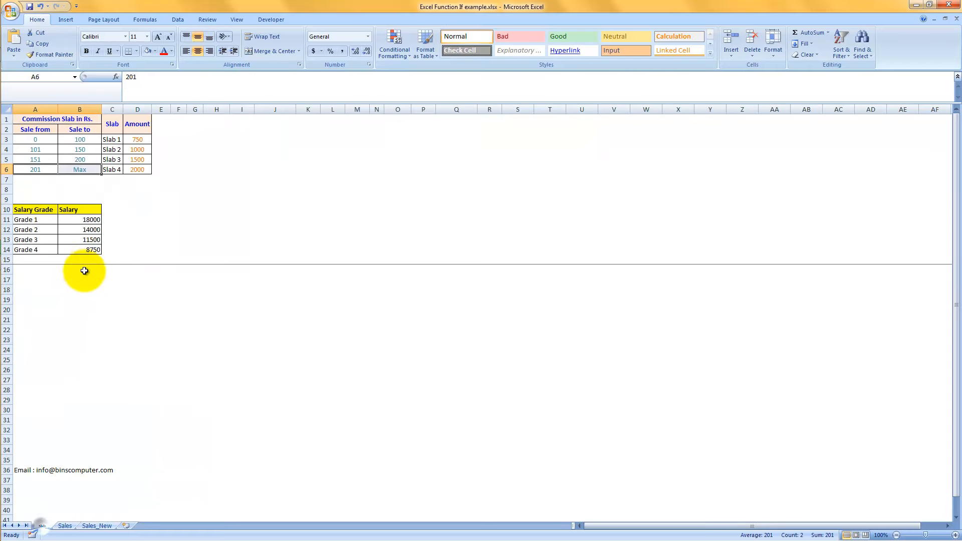
click(93, 525)
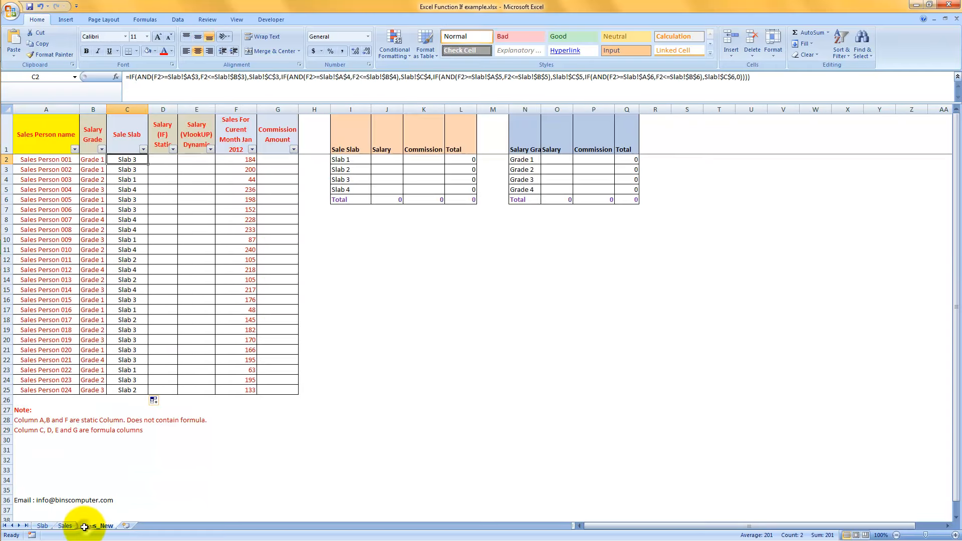
click(143, 149)
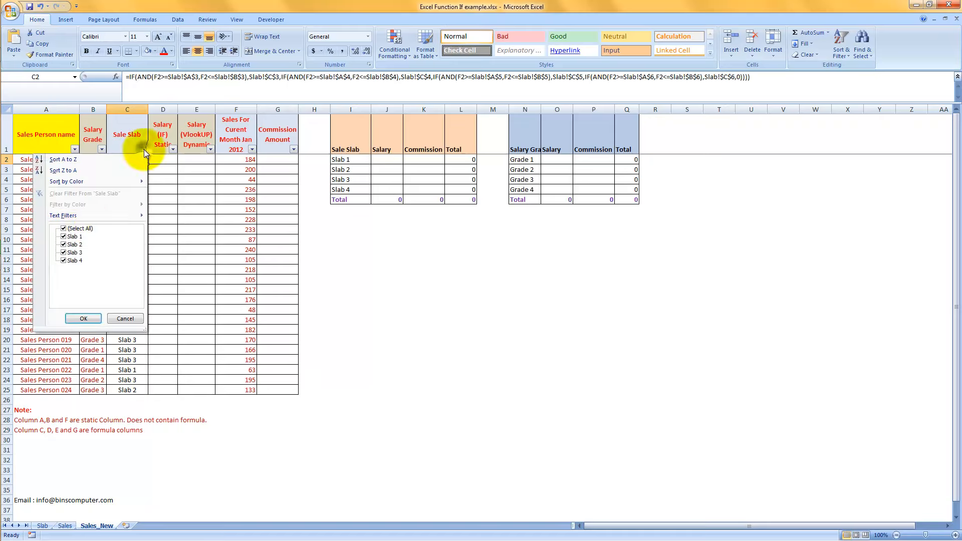
click(70, 230)
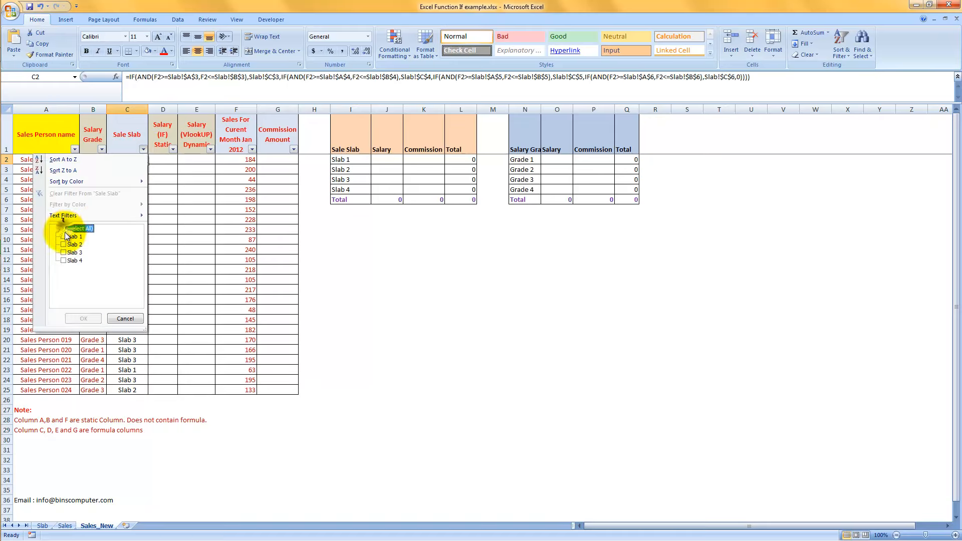
click(64, 236)
click(83, 319)
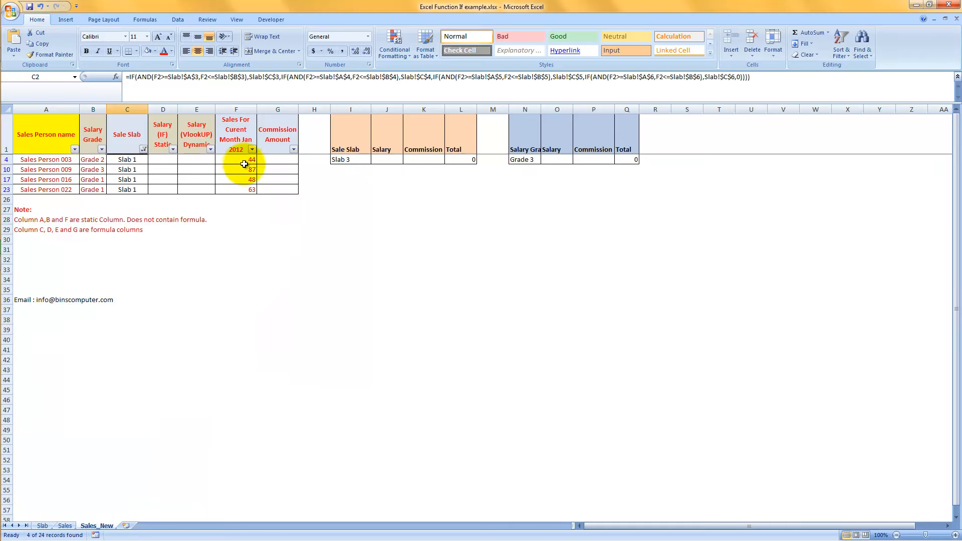
Filter the Sale Slab column to Slab 2 only, check its limits in A4:B4 of the Slab sheet and return to Sales_New.
click(144, 149)
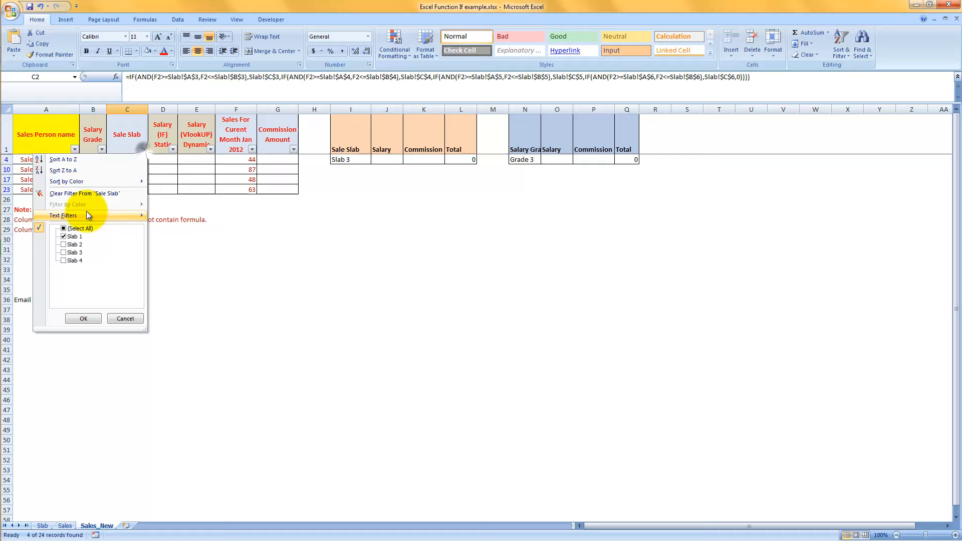
click(62, 236)
click(81, 318)
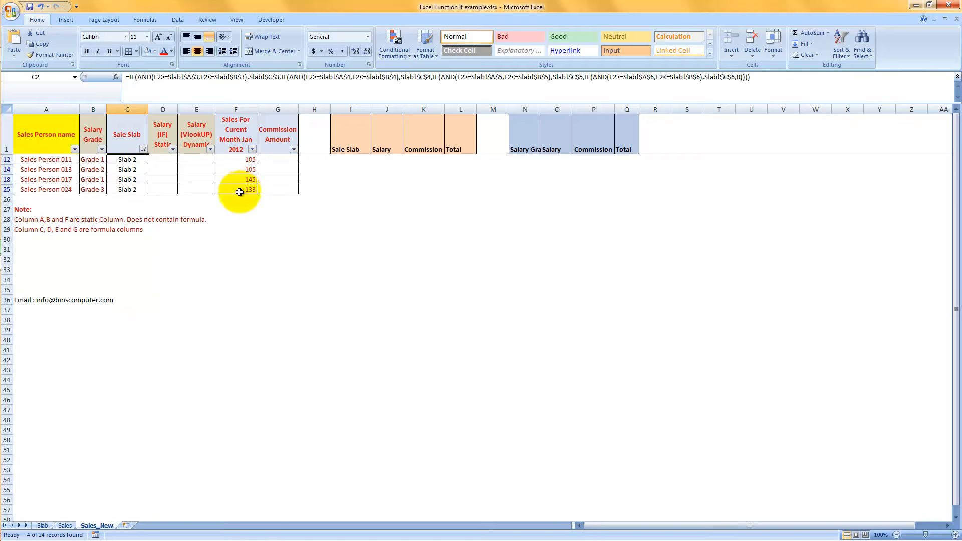
click(42, 526)
drag(43, 153, 85, 150)
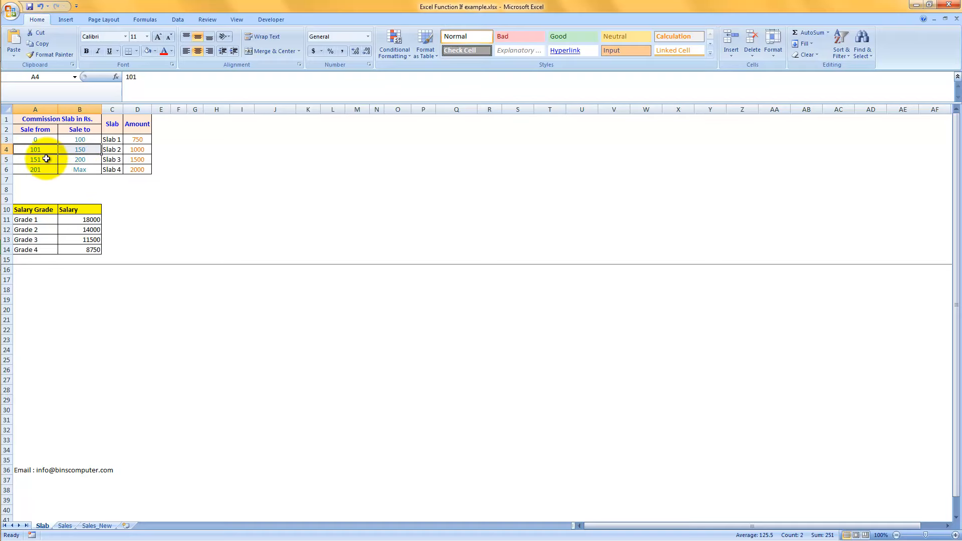
click(98, 526)
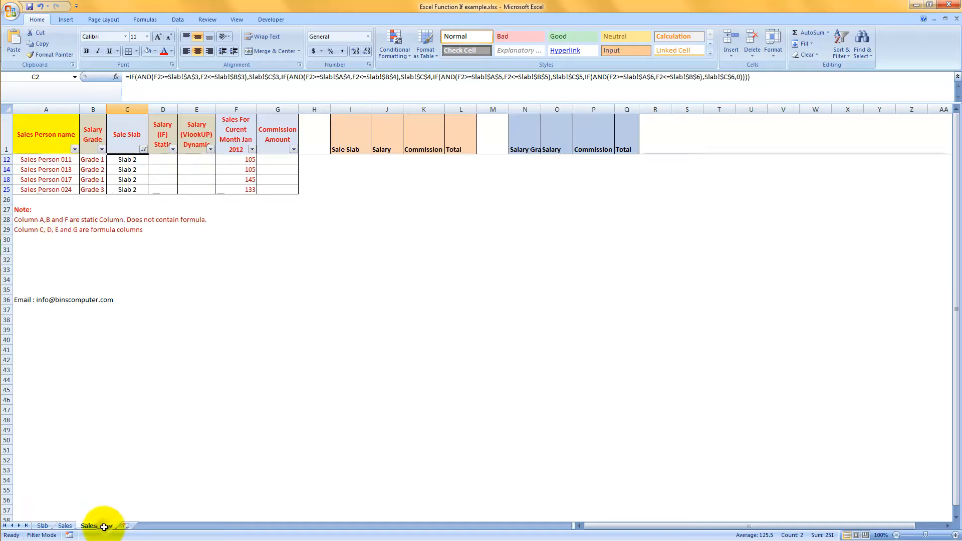
Filter the Sale Slab column to show only the Slab 3 rows.
click(143, 150)
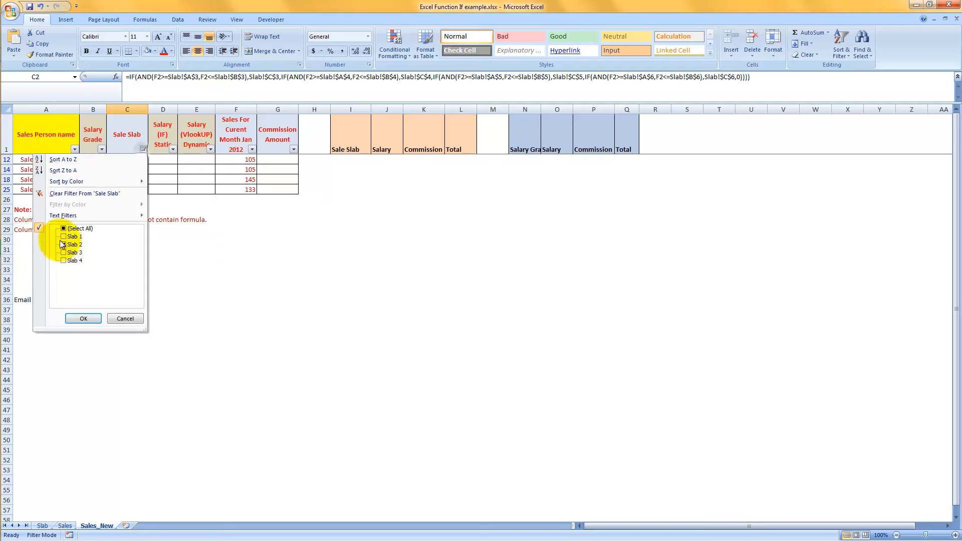
click(62, 245)
click(64, 253)
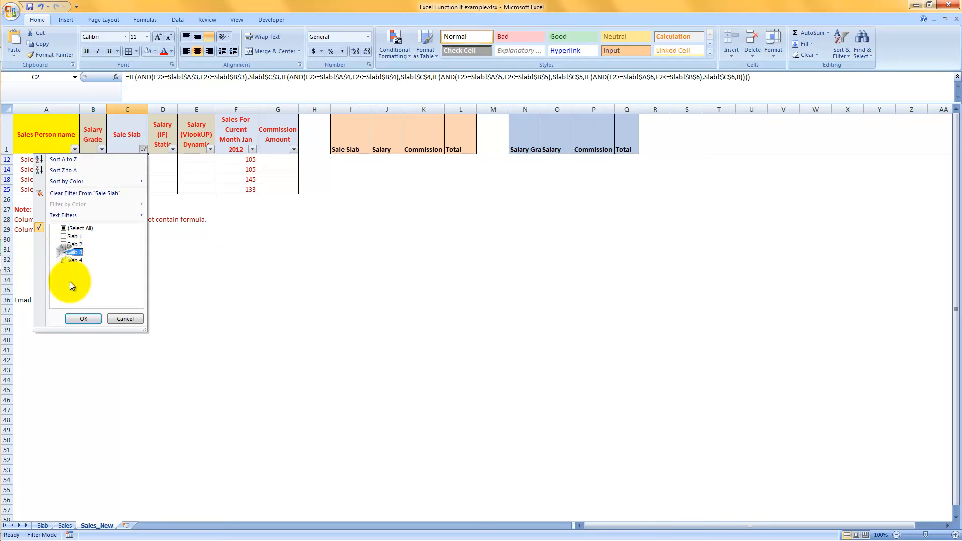
click(81, 319)
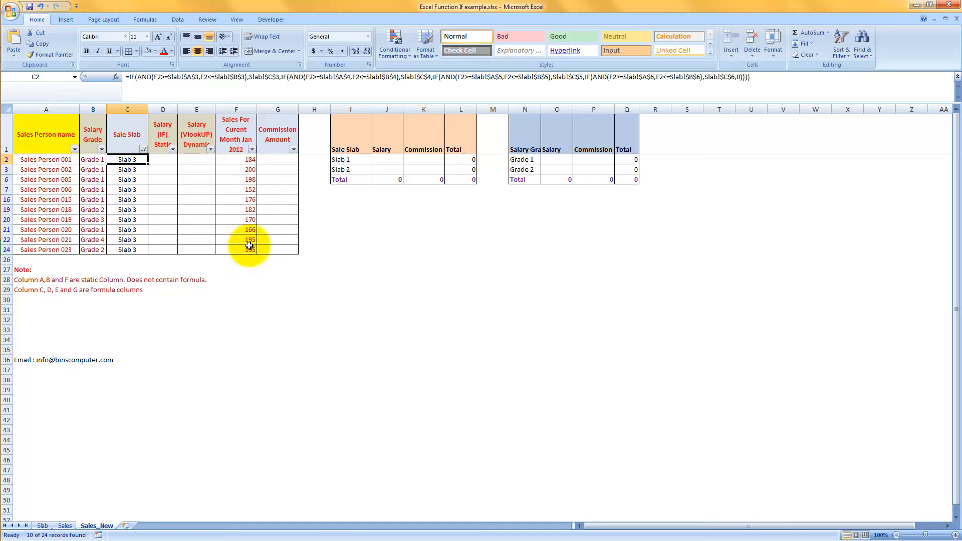
Select the filtered Slab 3 sales figures in F2:F24 and turn on Minimum and Maximum for the status bar.
drag(246, 160, 241, 252)
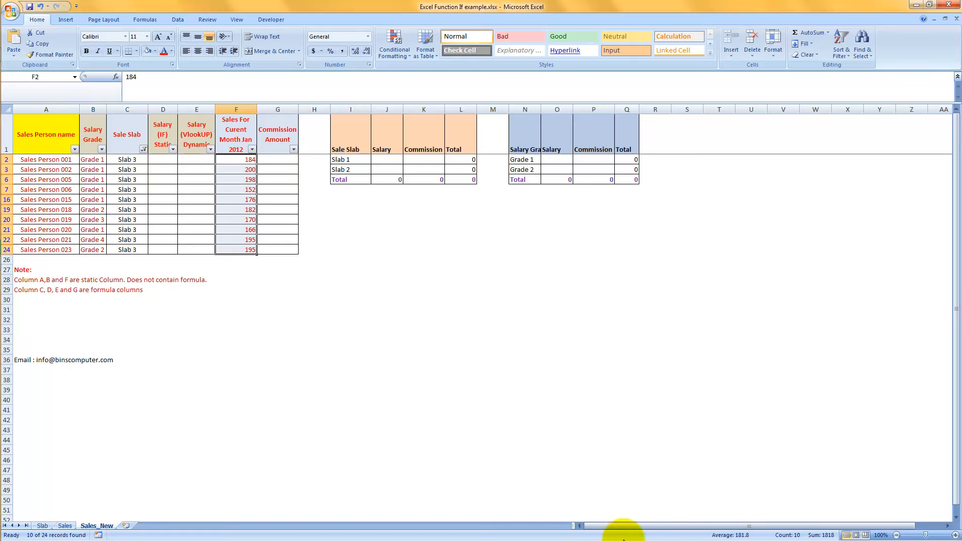
right_click(666, 535)
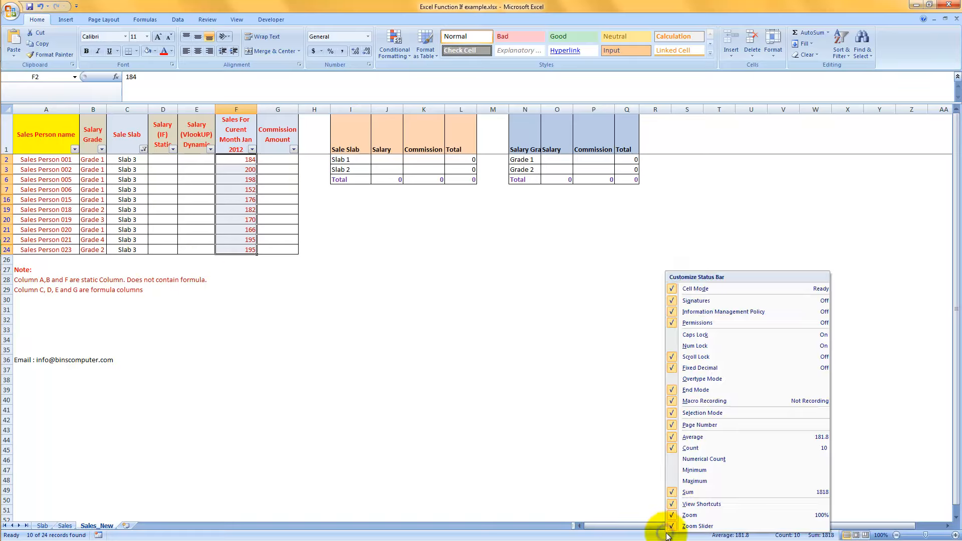
click(684, 471)
click(682, 481)
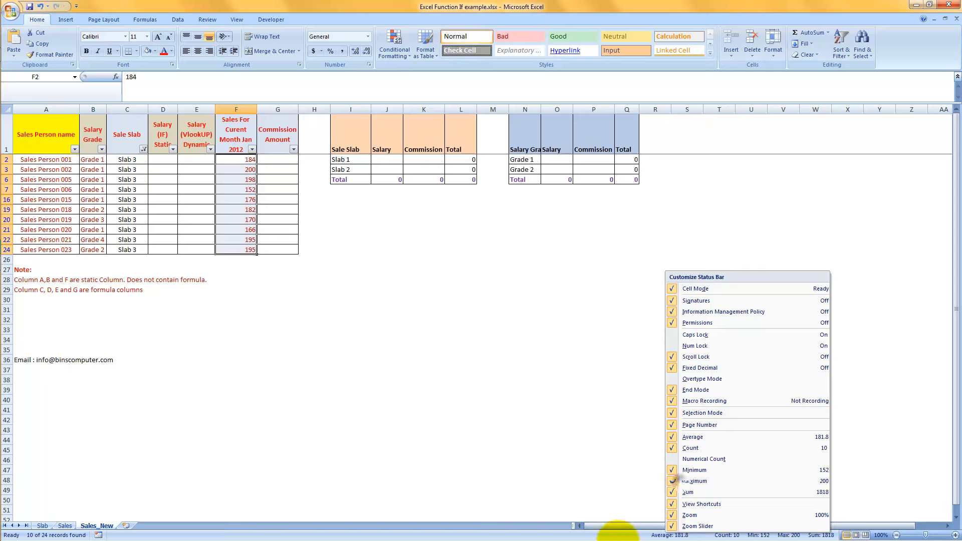
click(598, 537)
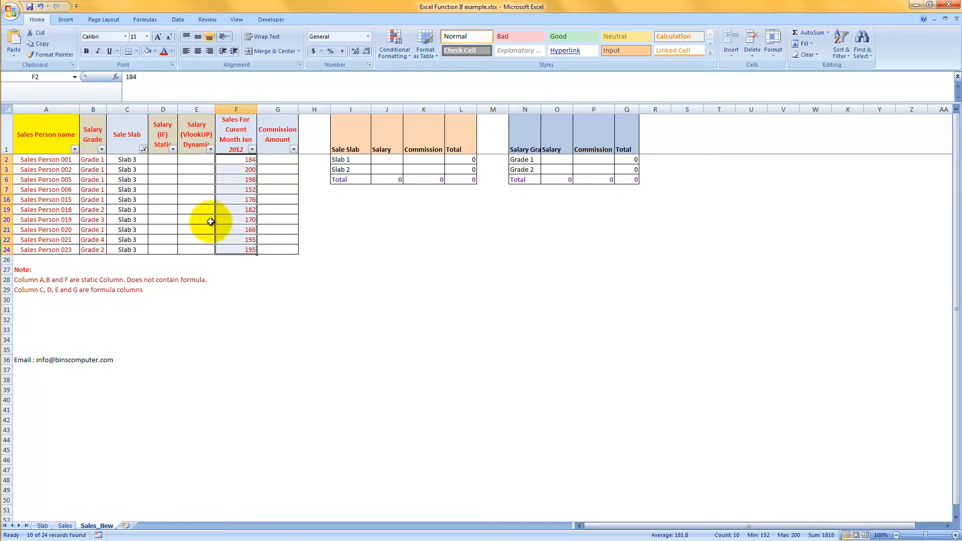
Filter the Sale Slab column to Slab 4 only to check its sales figures.
click(144, 149)
click(77, 260)
click(80, 319)
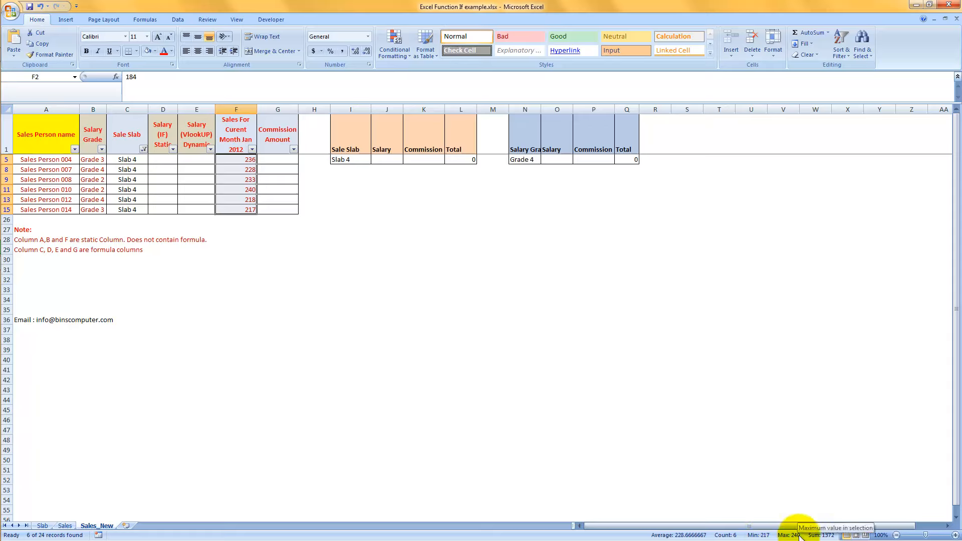
Reselect all slabs in the Sale Slab filter so every row is shown.
click(143, 148)
click(63, 229)
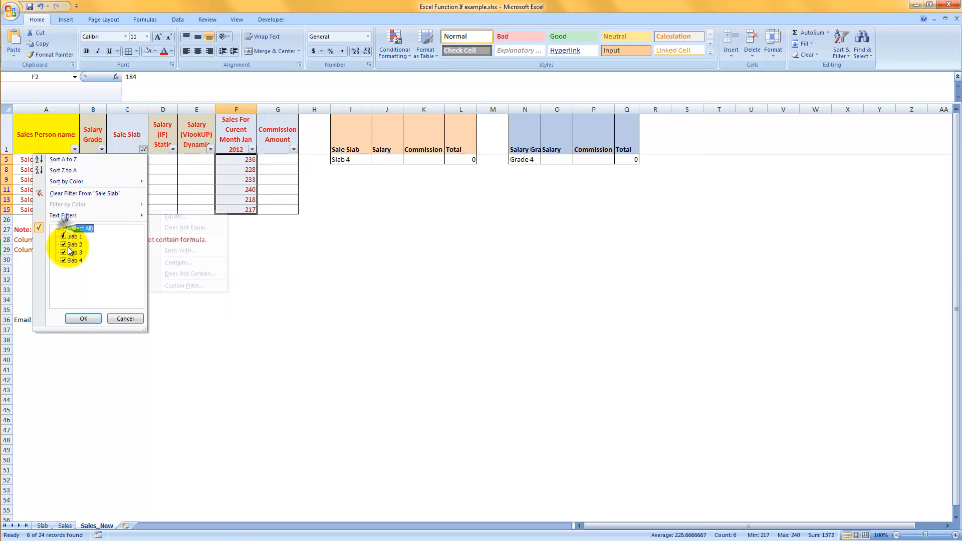
click(84, 319)
Examine the logical tests, true values and final false value of the nested IF/AND formula in C2.
click(139, 160)
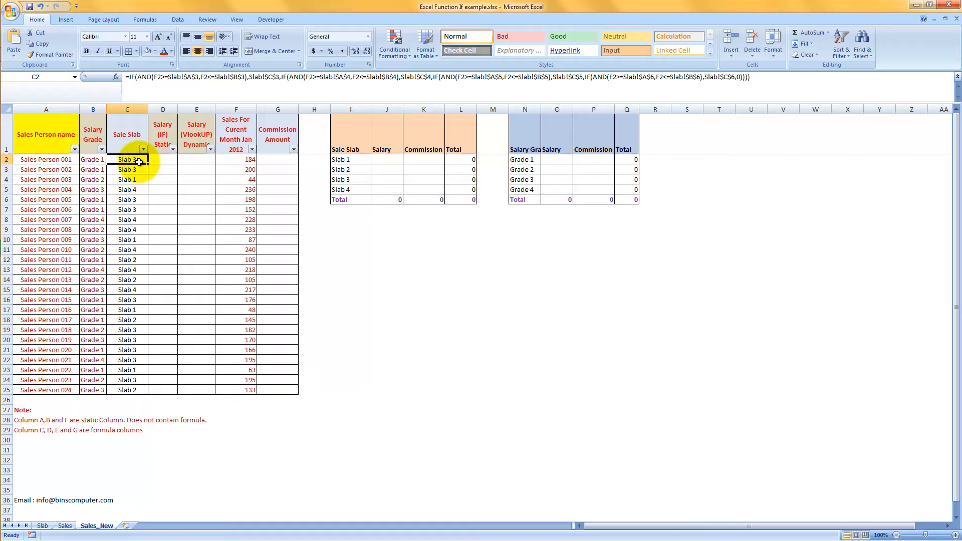
click(154, 78)
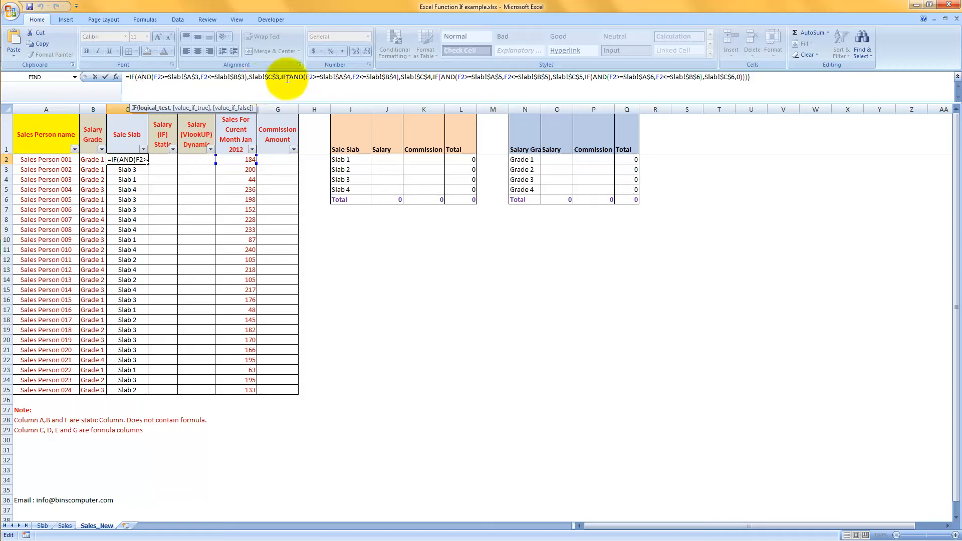
click(256, 76)
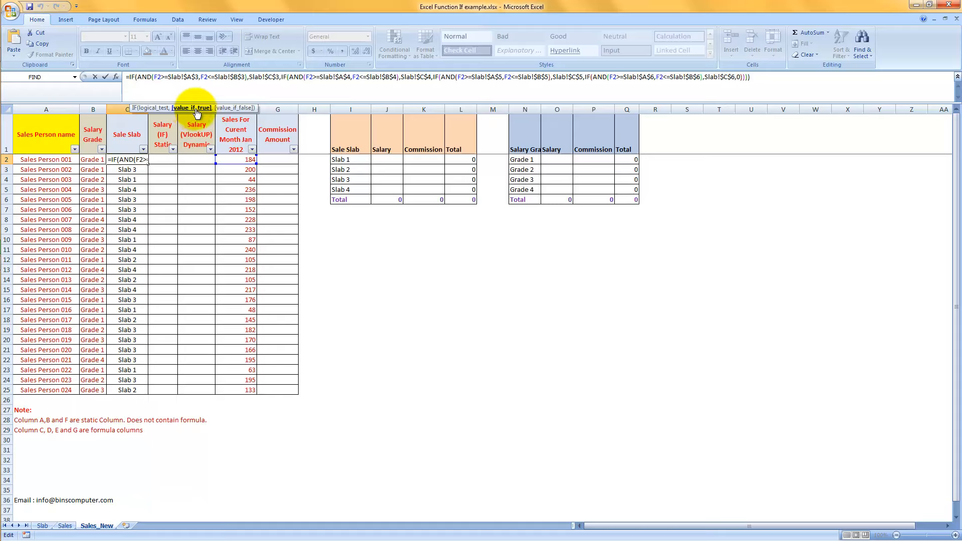
click(286, 77)
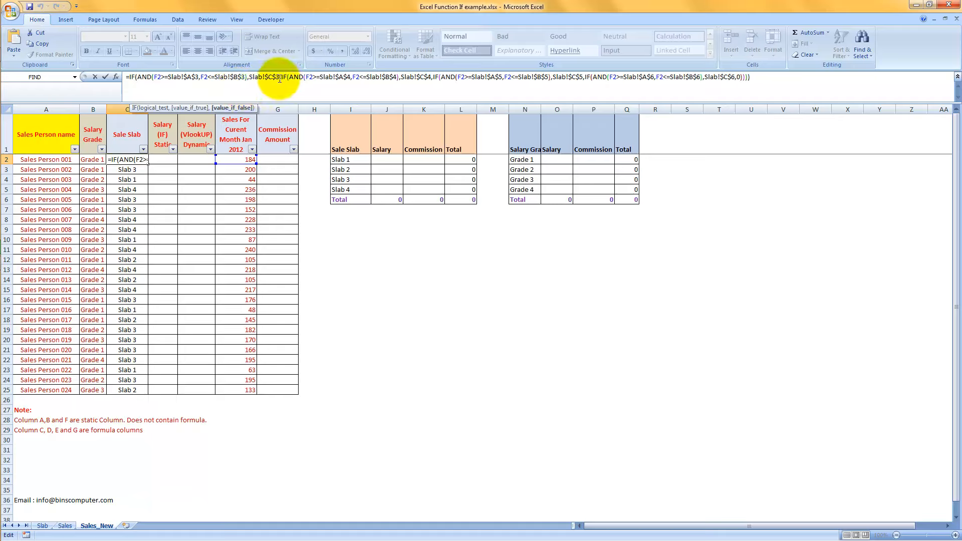
drag(281, 77, 575, 76)
click(614, 77)
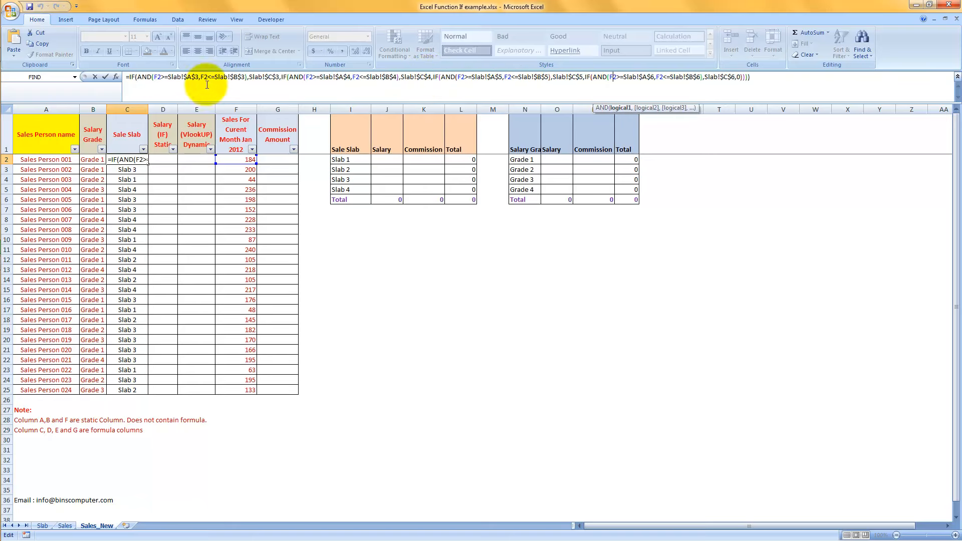
drag(736, 78, 740, 77)
click(740, 76)
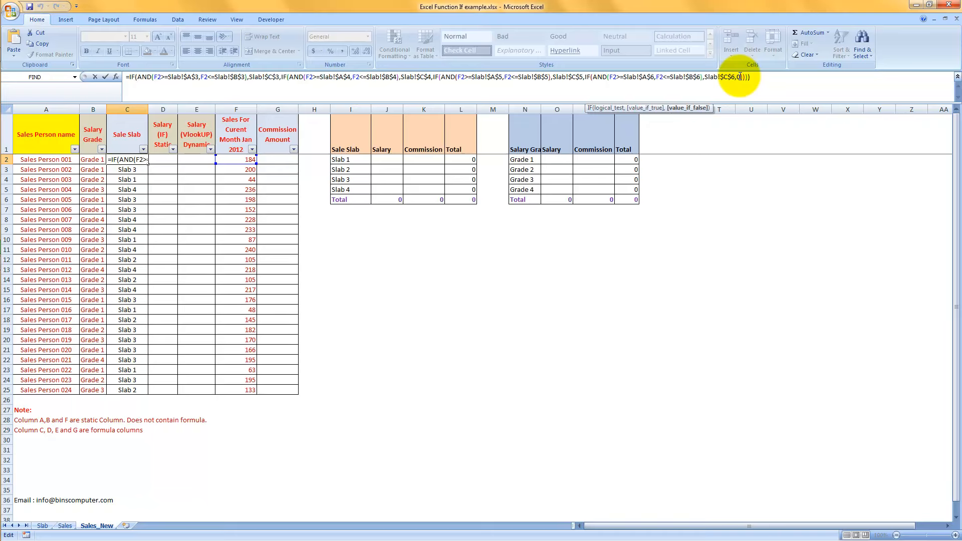
key(Return)
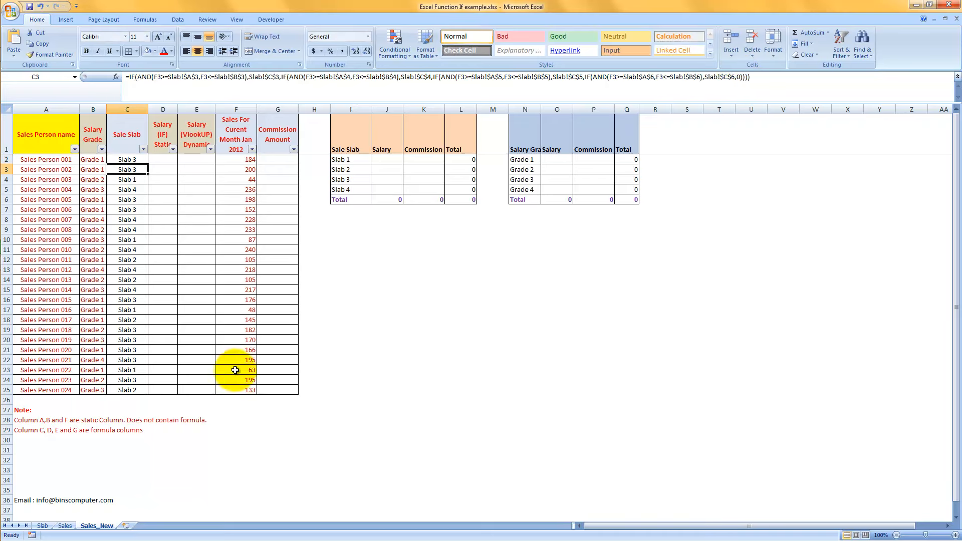
Try a sales value of -10 in F2 to test the Sale Slab formula.
click(248, 159)
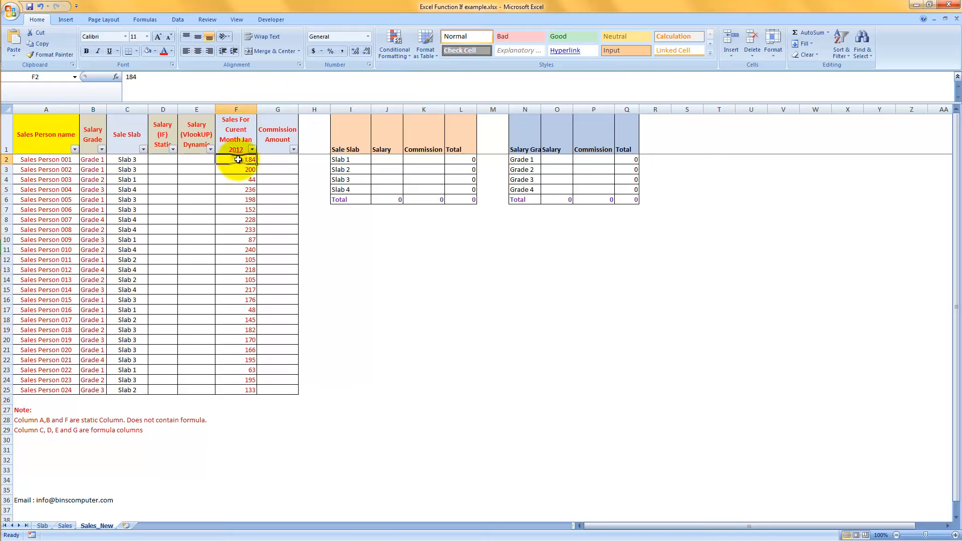
text(-1)
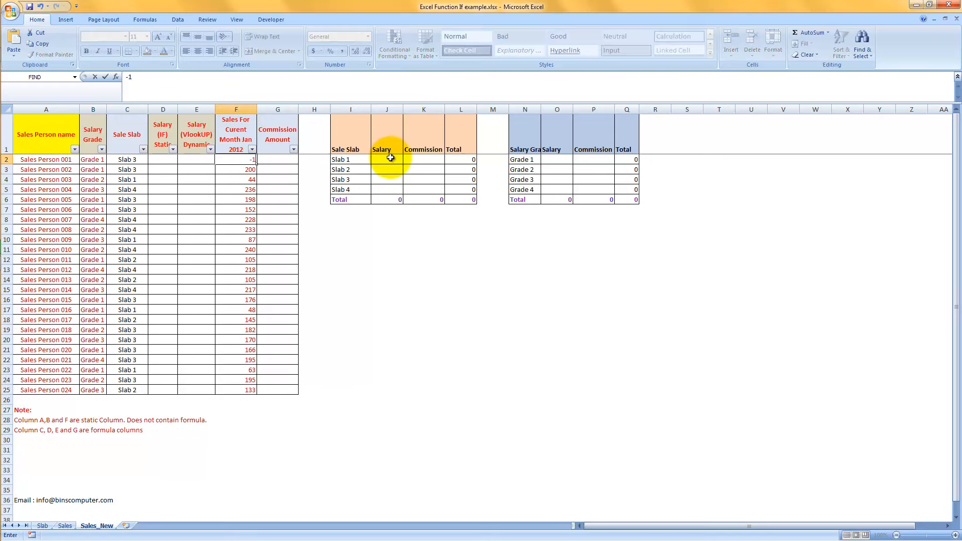
key(Return)
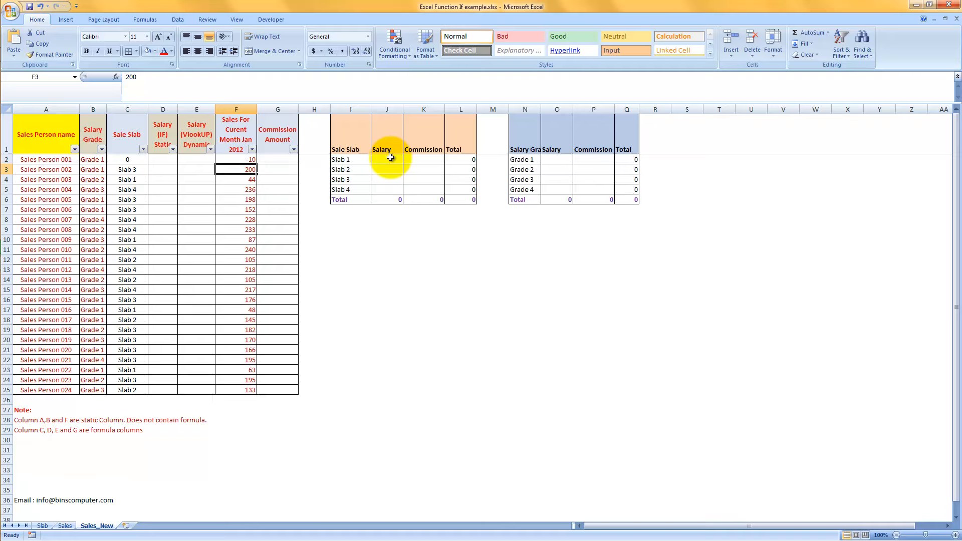
Compare C2's result with the ranges on the Slab sheet and examine the last value_if_false argument of its formula.
click(42, 526)
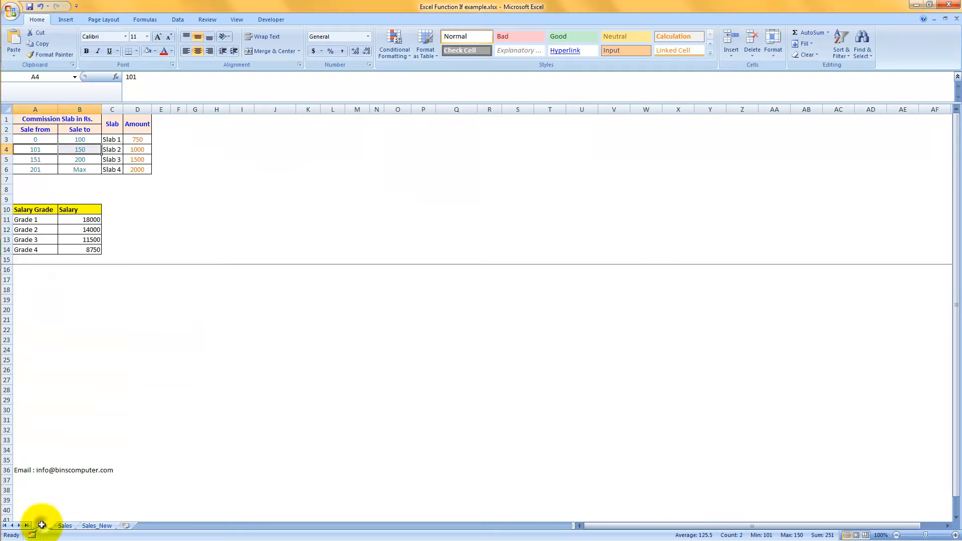
click(97, 526)
click(119, 161)
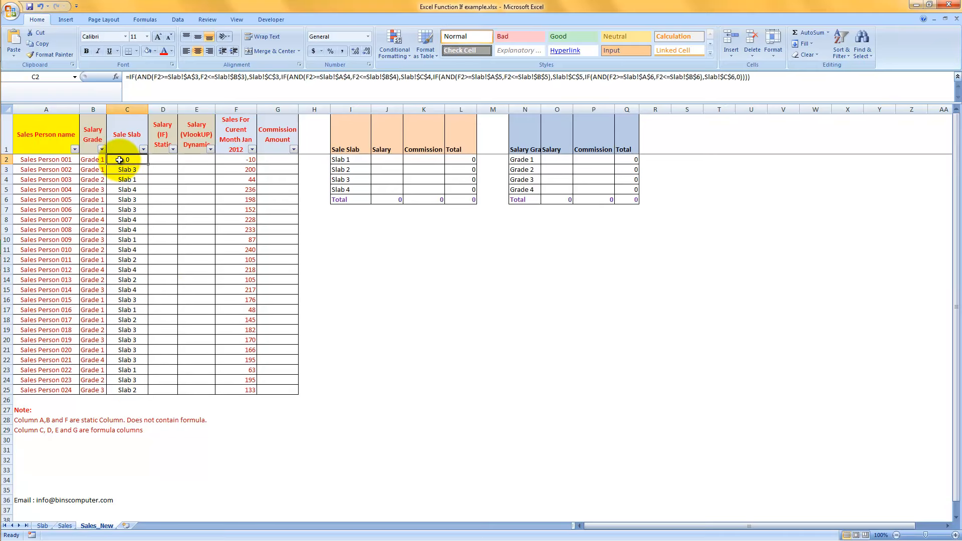
click(42, 526)
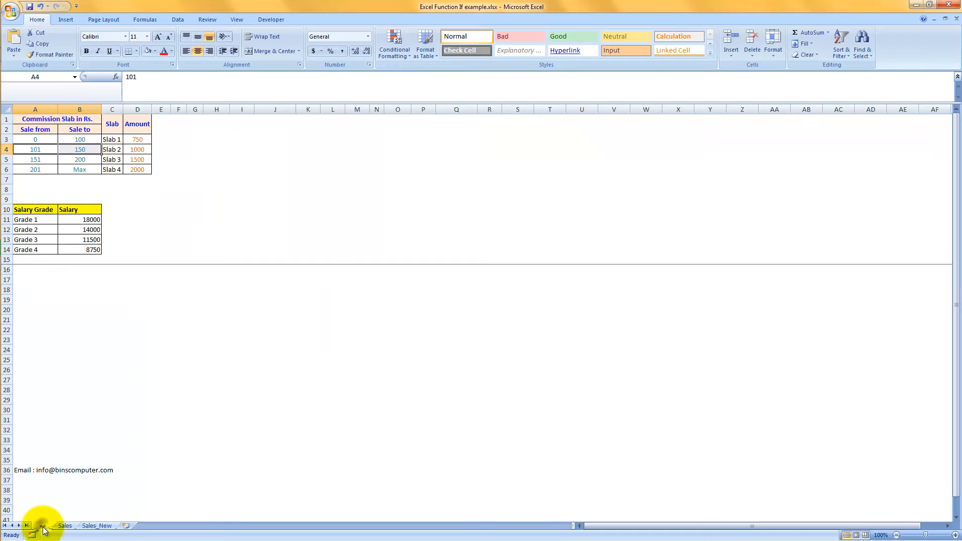
click(96, 525)
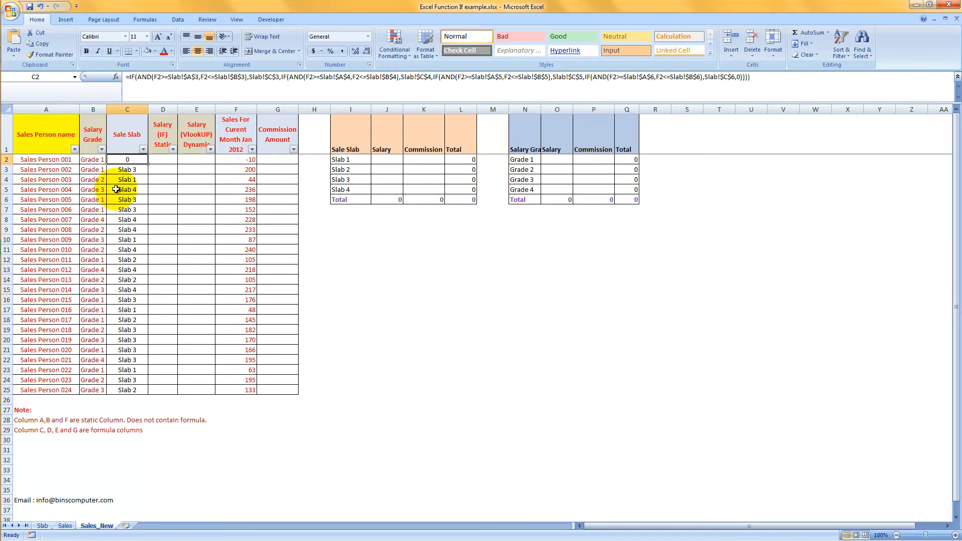
click(740, 77)
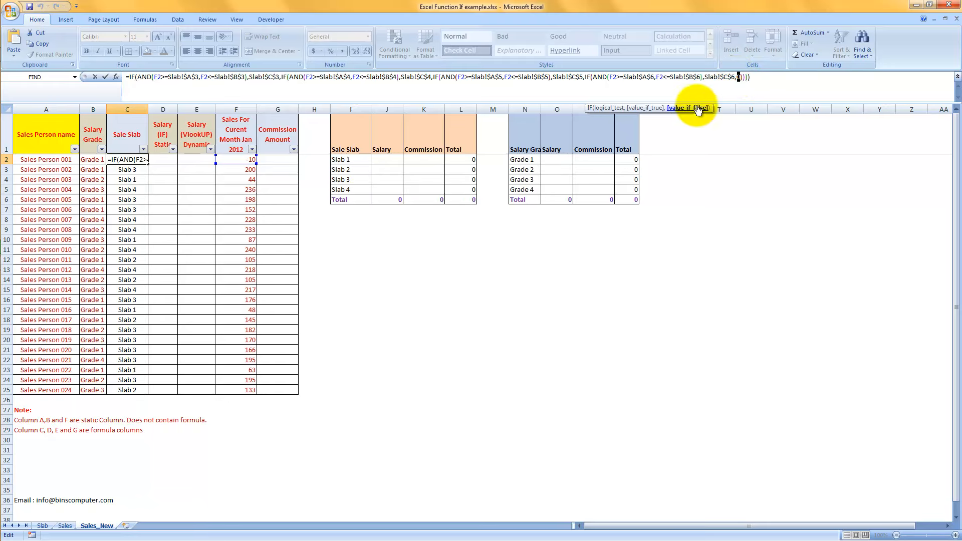
key(Return)
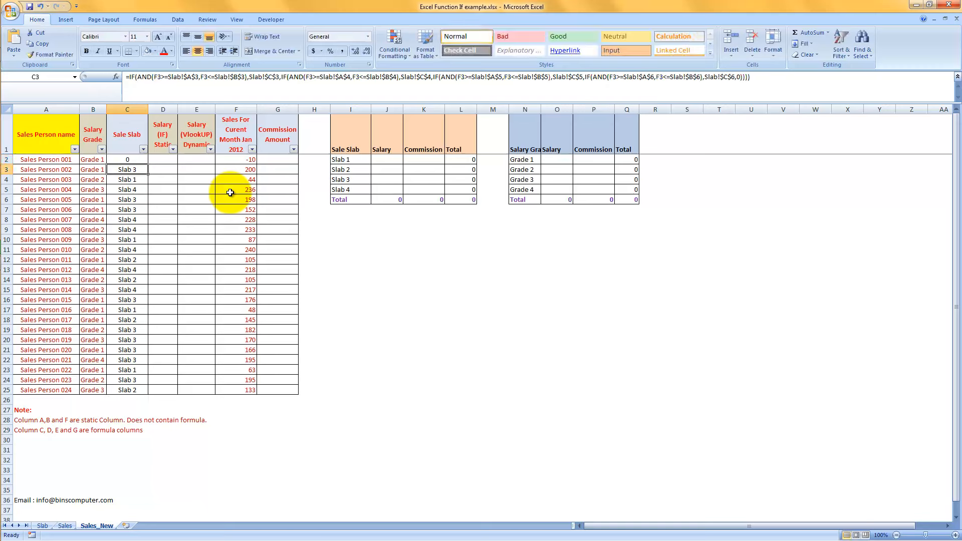
Undo the test value in F2 and go back to cell C2.
key(Up)
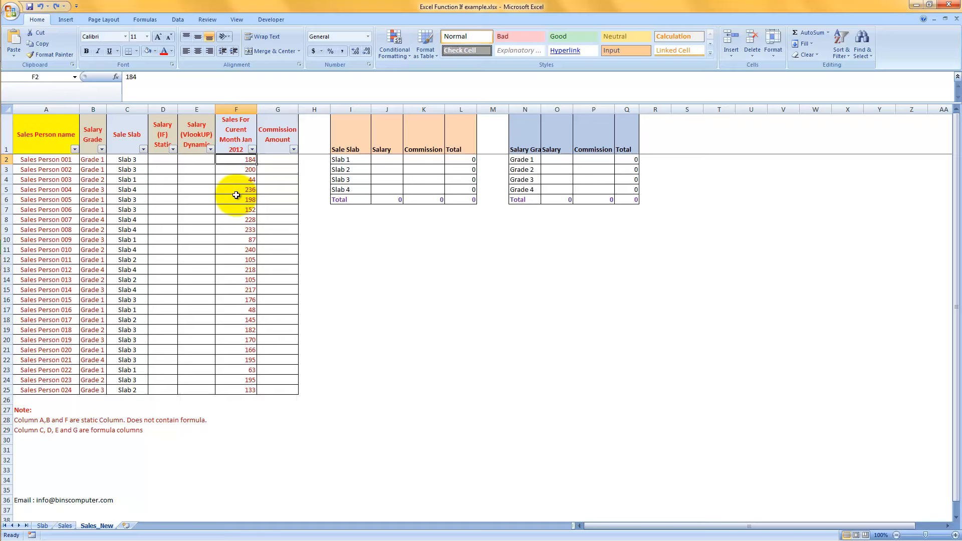
key(Left)
key(Left)
key(Left)
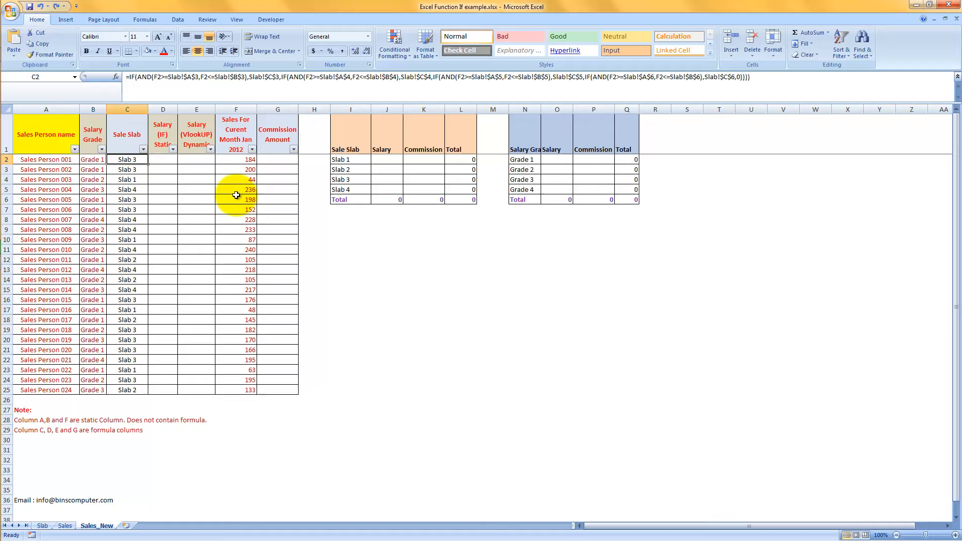
Check the Sale from and Sale to limits in A3, B3 and A4 of the Slab sheet and return to Sales_New.
click(44, 526)
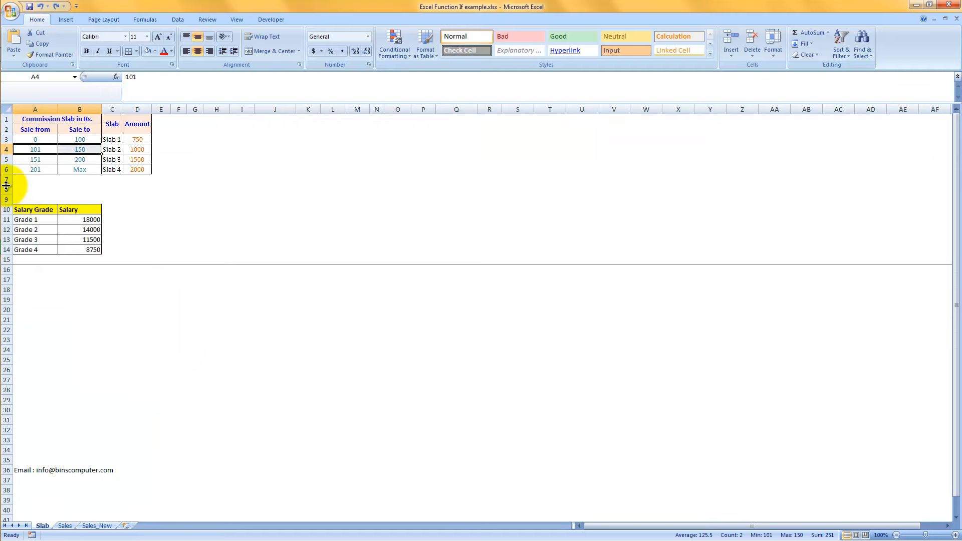
click(34, 139)
click(72, 141)
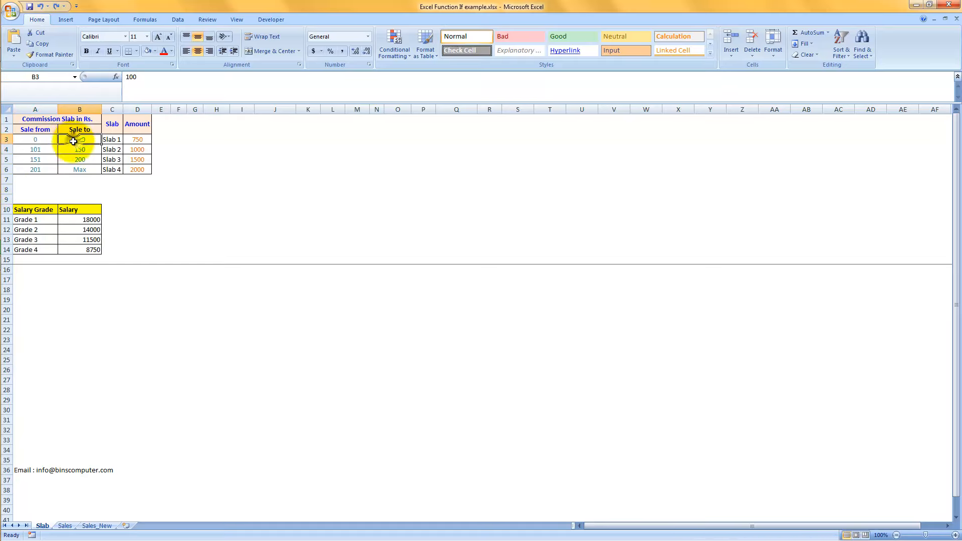
click(38, 140)
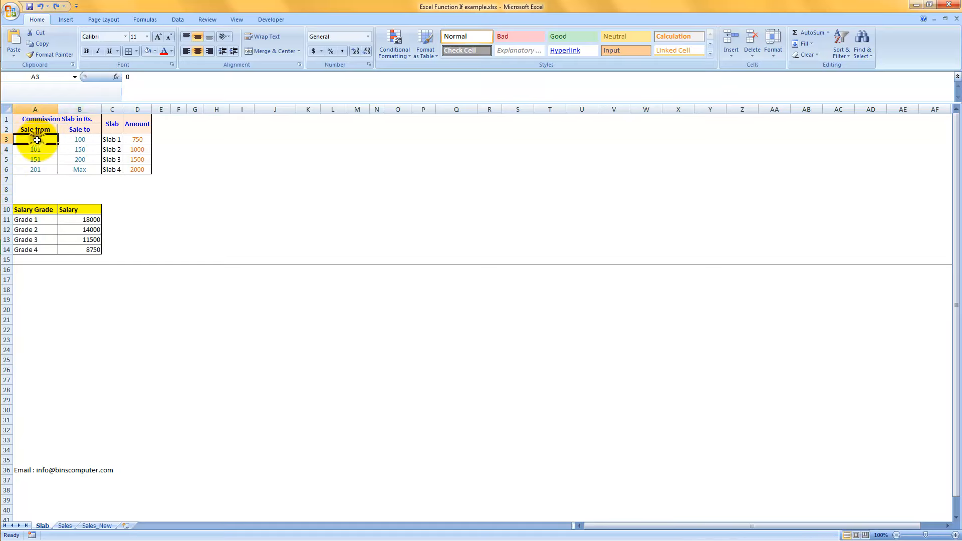
click(80, 140)
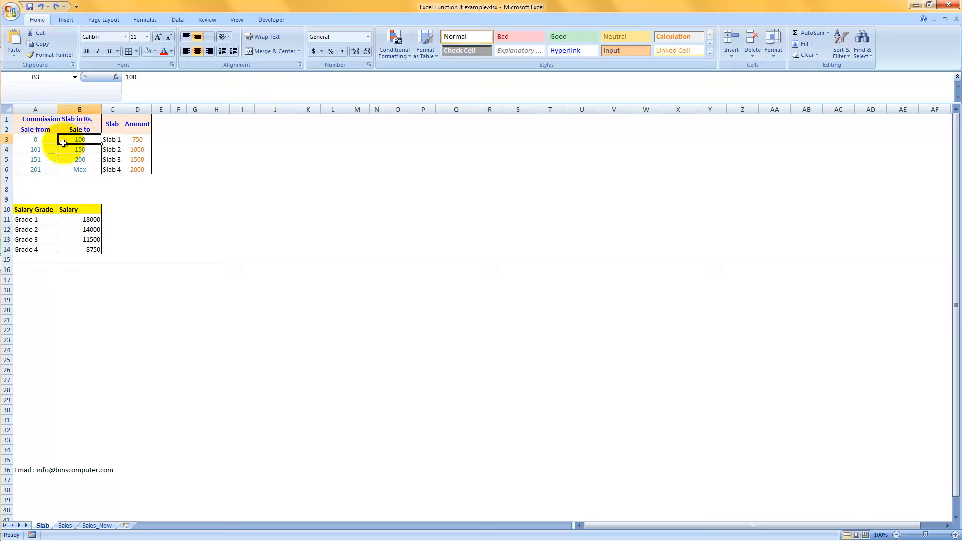
click(41, 150)
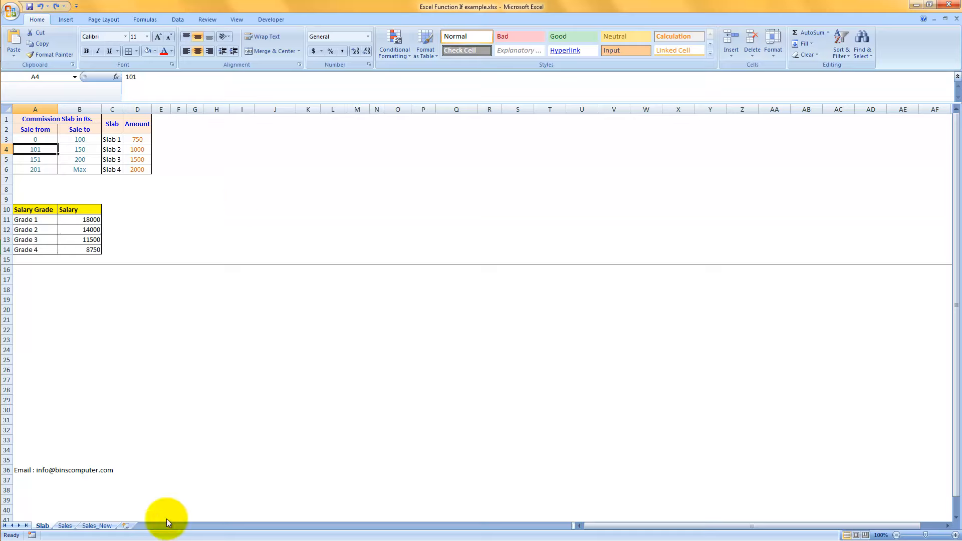
click(90, 526)
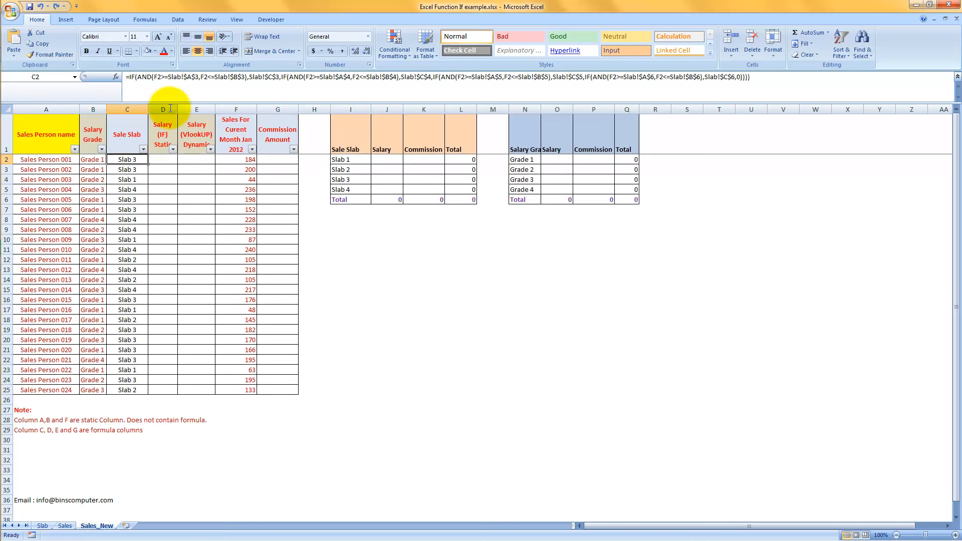
Examine the >= and <= comparisons in the first AND condition of C2's formula and leave it without editing.
drag(208, 76, 214, 76)
click(166, 76)
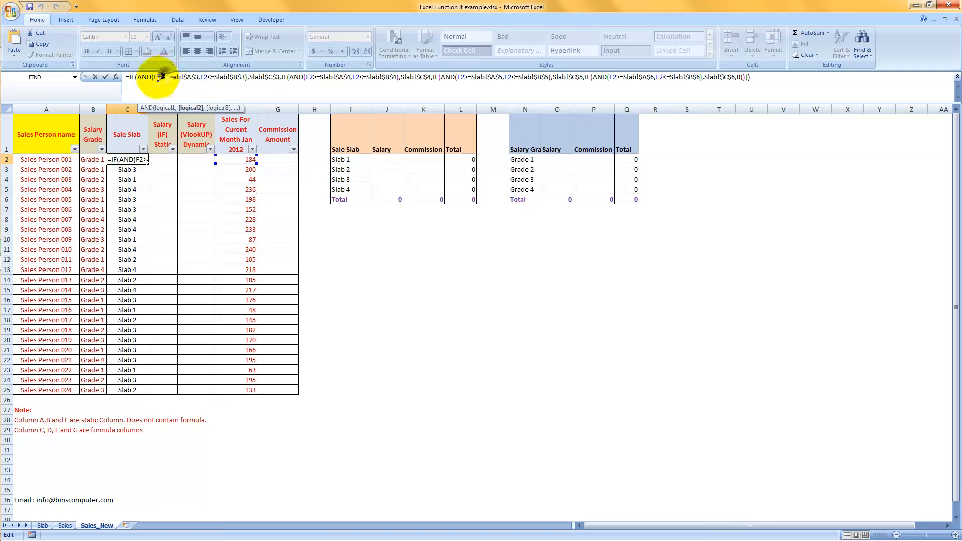
click(165, 76)
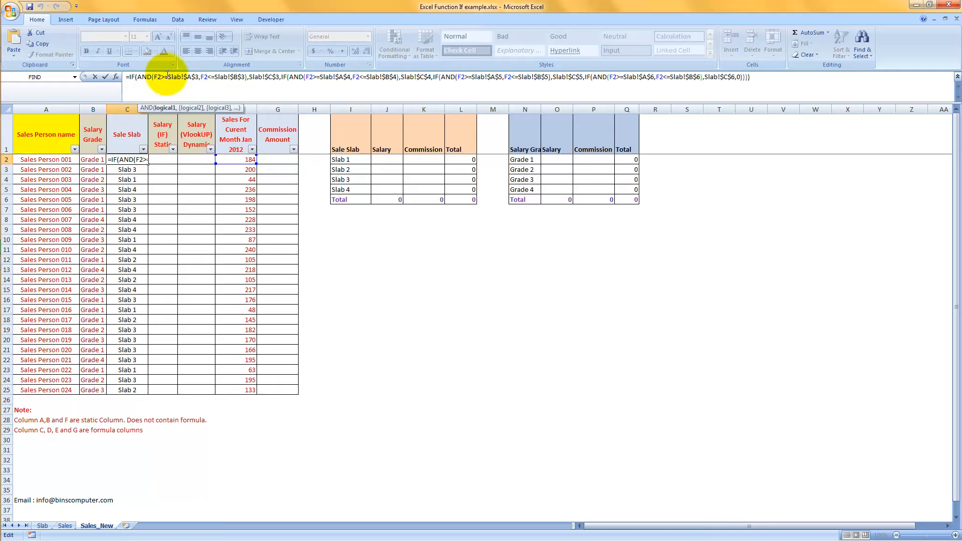
key(Escape)
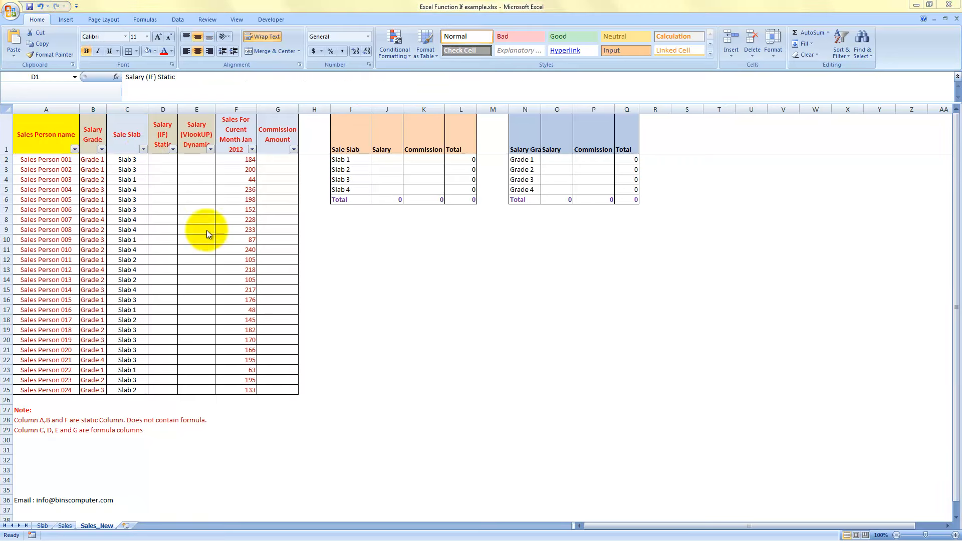
Enter =IF(B2="Grade 1",18000,0) in D2 and fill the formula down through D25.
click(168, 161)
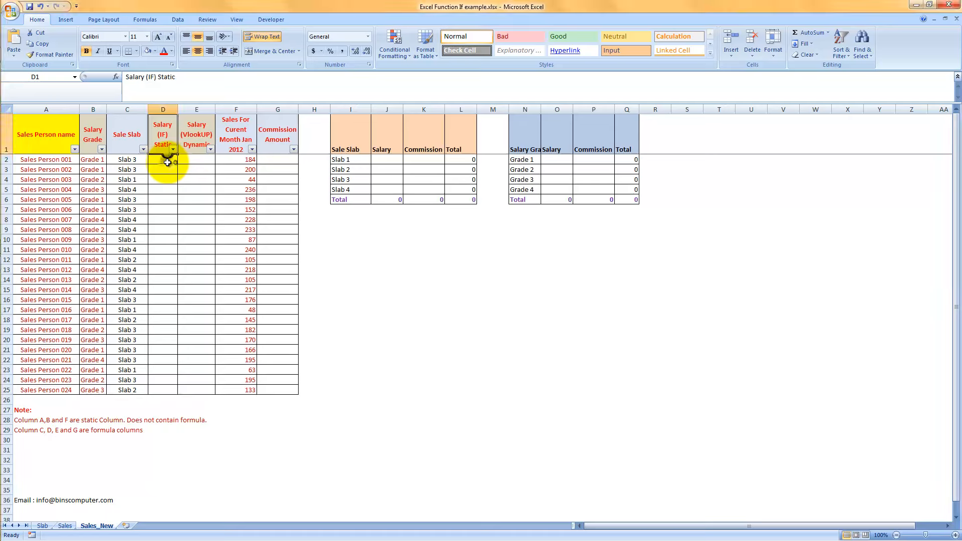
click(93, 160)
click(162, 159)
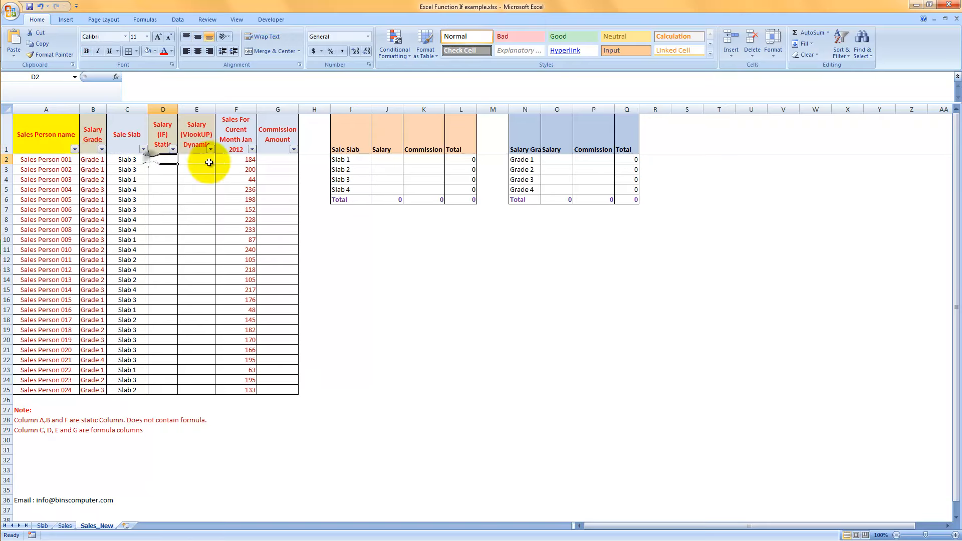
text(=)
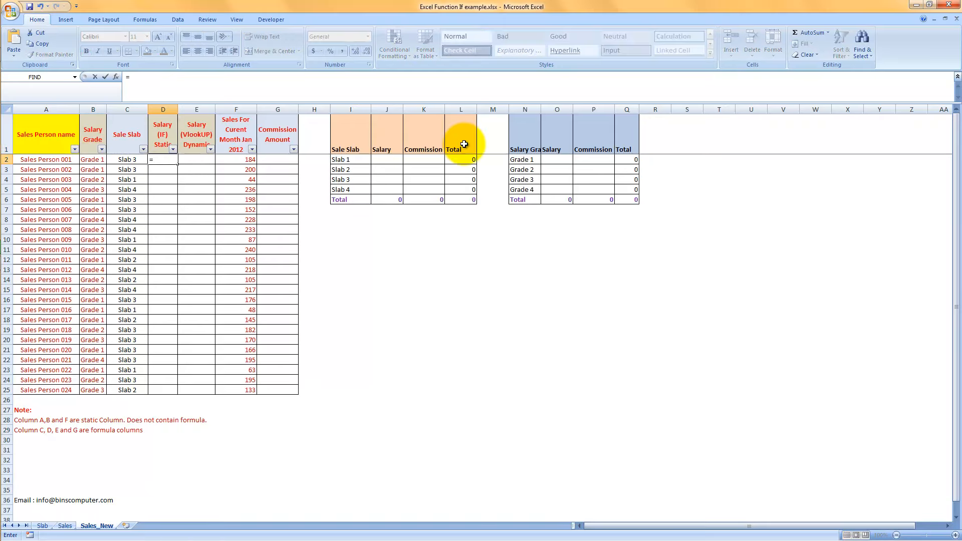
text(IF()
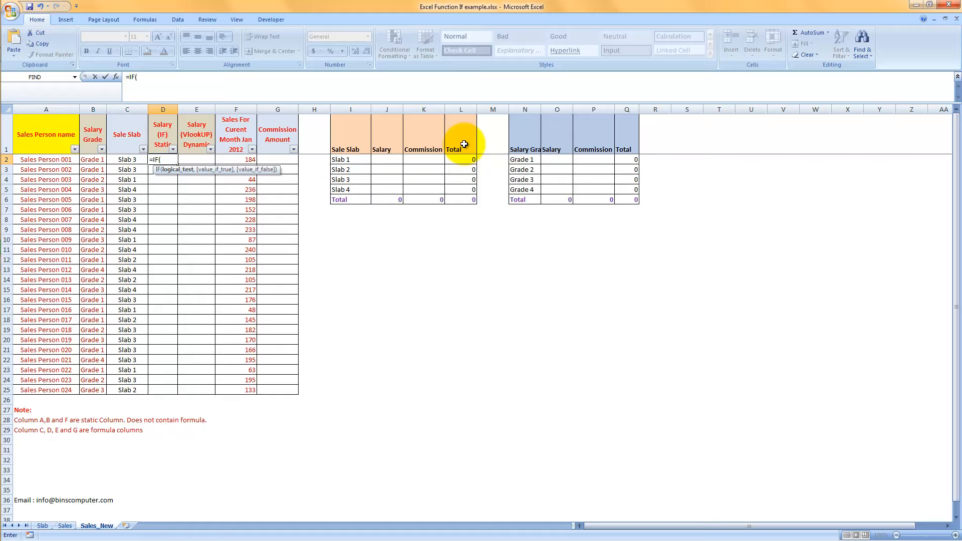
click(93, 159)
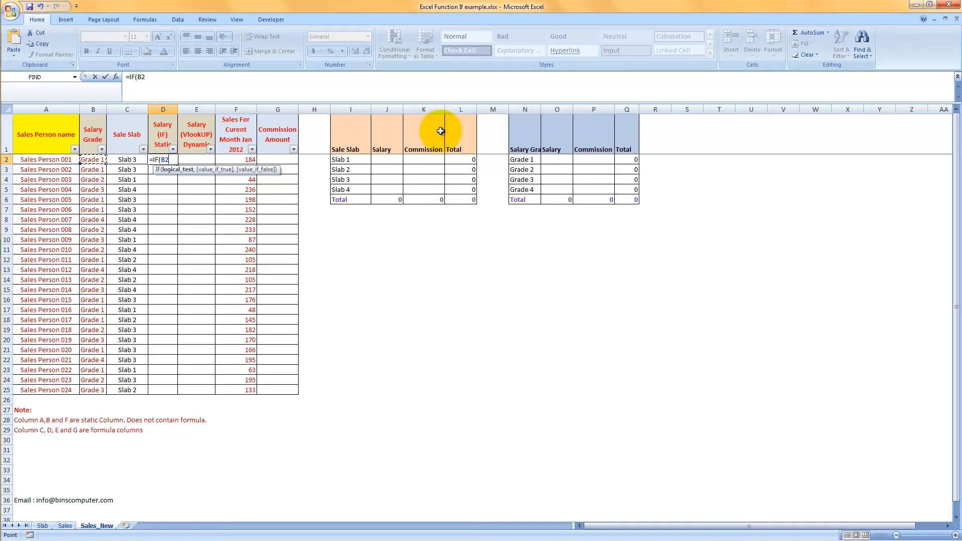
text(="Grade 1",18000)
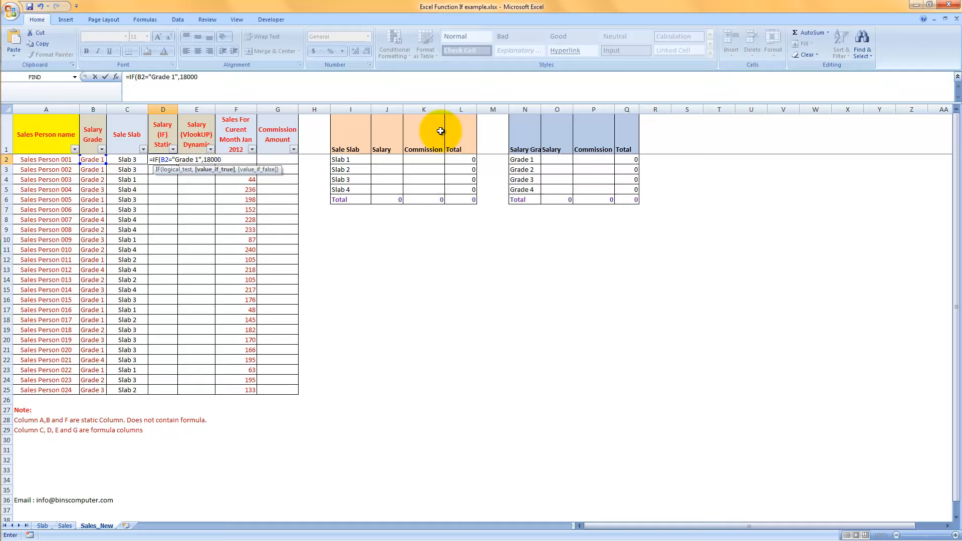
text(,0)
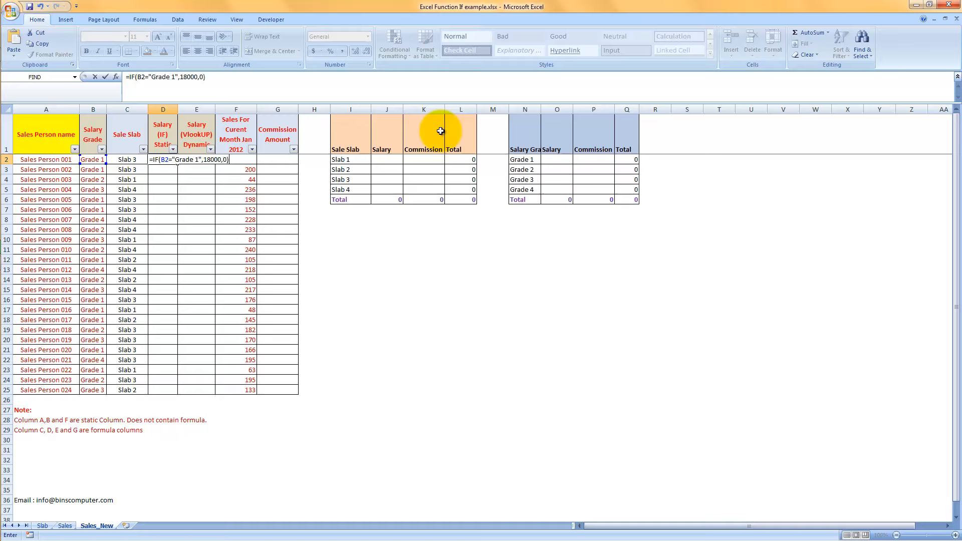
key(Return)
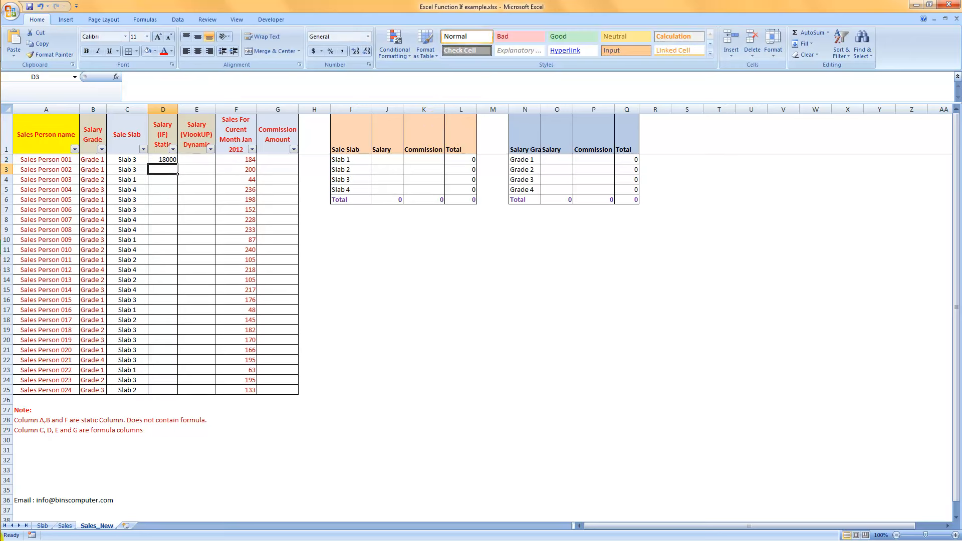
click(165, 160)
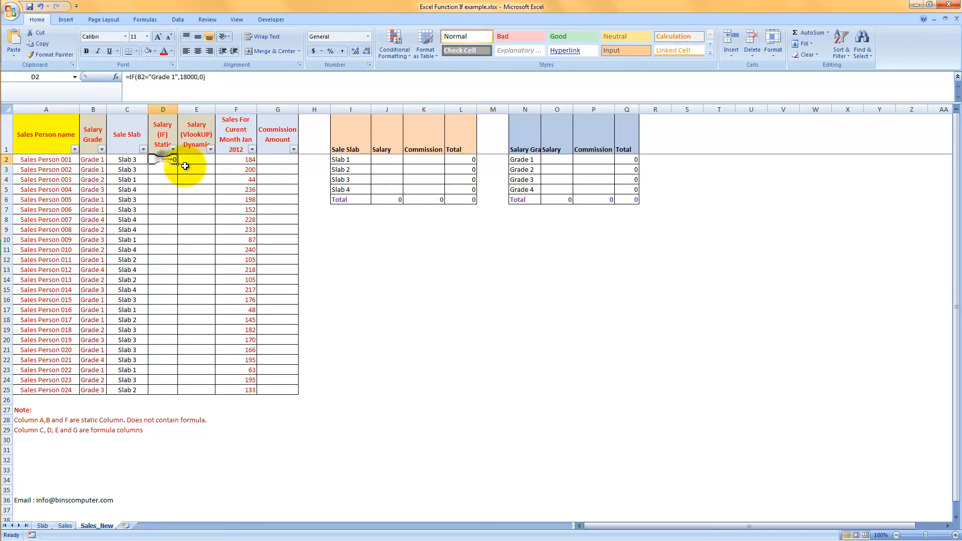
double_click(177, 164)
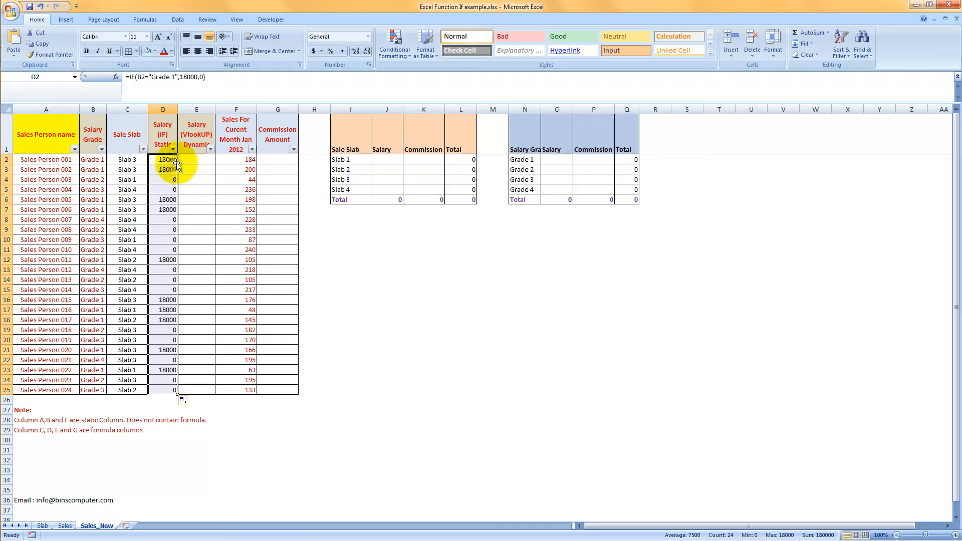
Filter Salary Grade to Grade 1 to check the salaries in column D, and show all grades again.
click(102, 149)
click(43, 230)
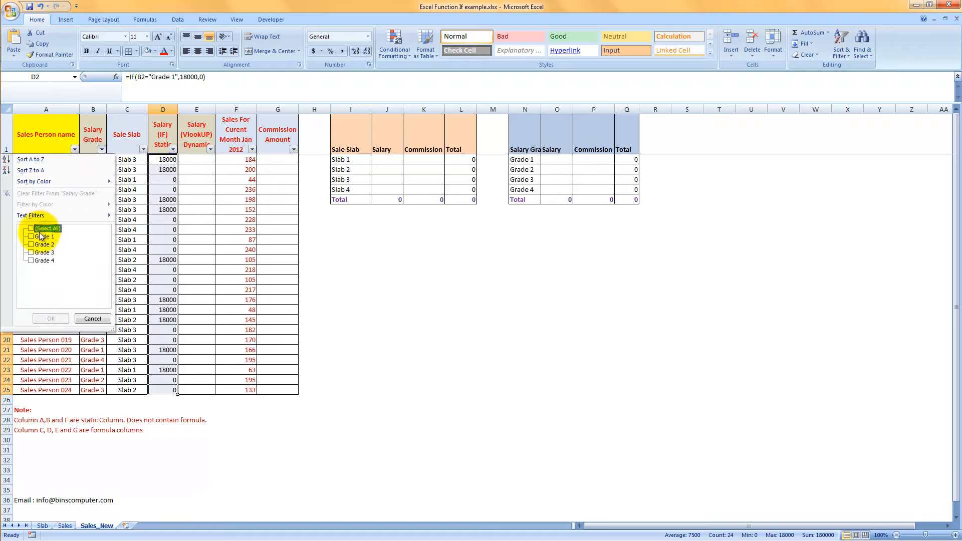
click(39, 235)
click(52, 316)
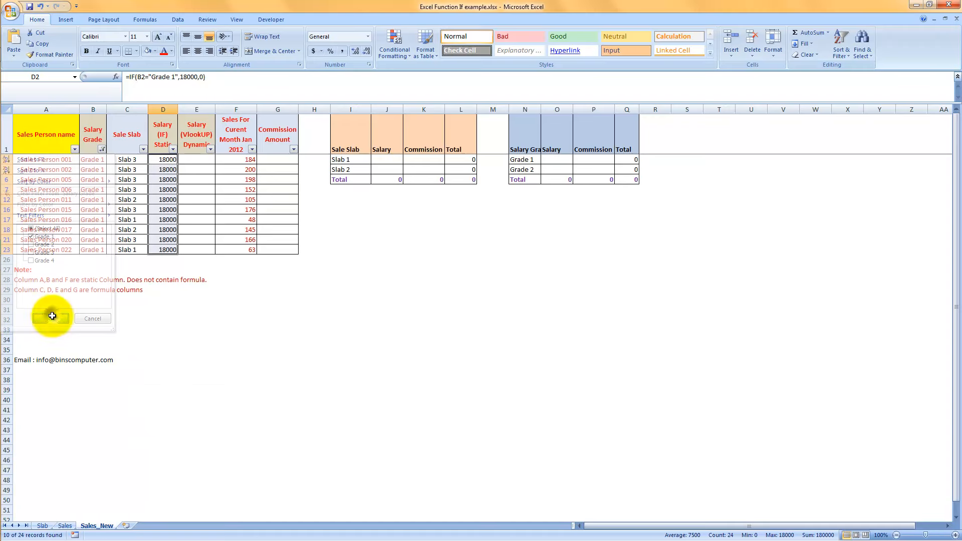
click(102, 150)
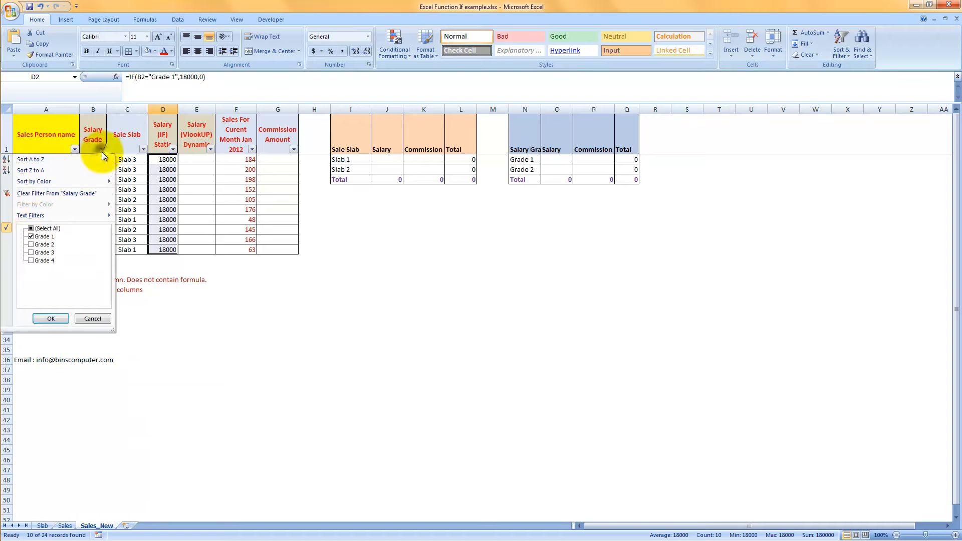
click(31, 228)
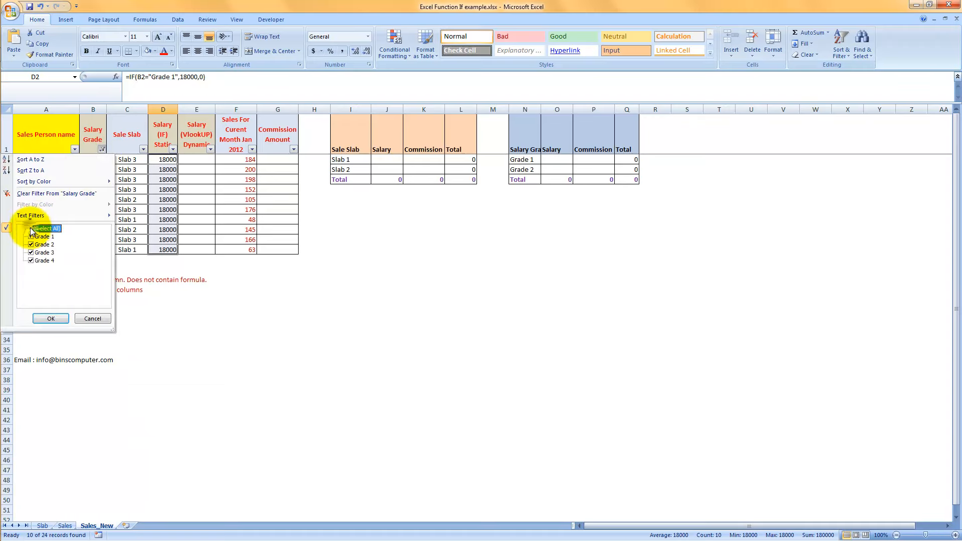
click(51, 318)
Replace the 0 in D2's formula with a nested copy of its IF function that tests B2 for "Grade 2".
drag(202, 77, 131, 79)
key(ctrl+c)
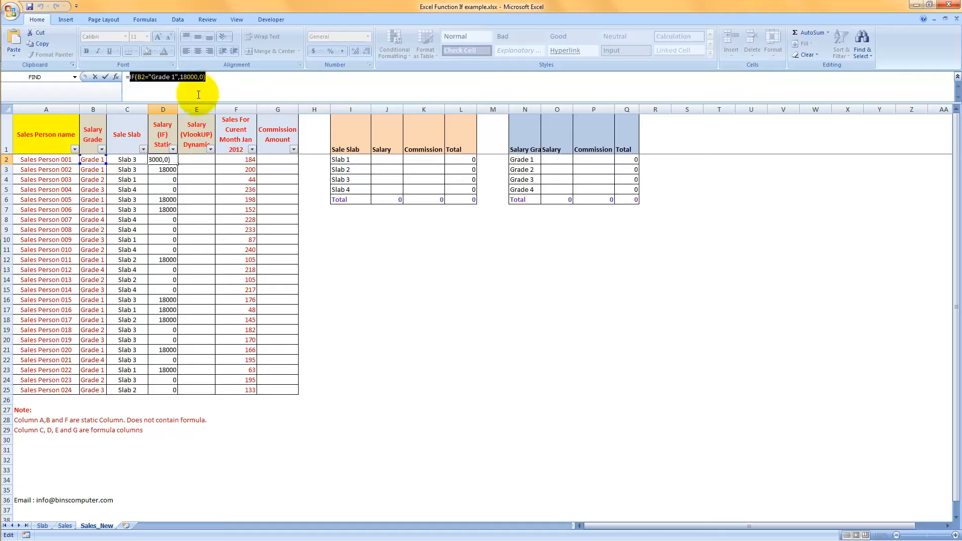
click(203, 76)
key(BackSpace)
key(ctrl+v)
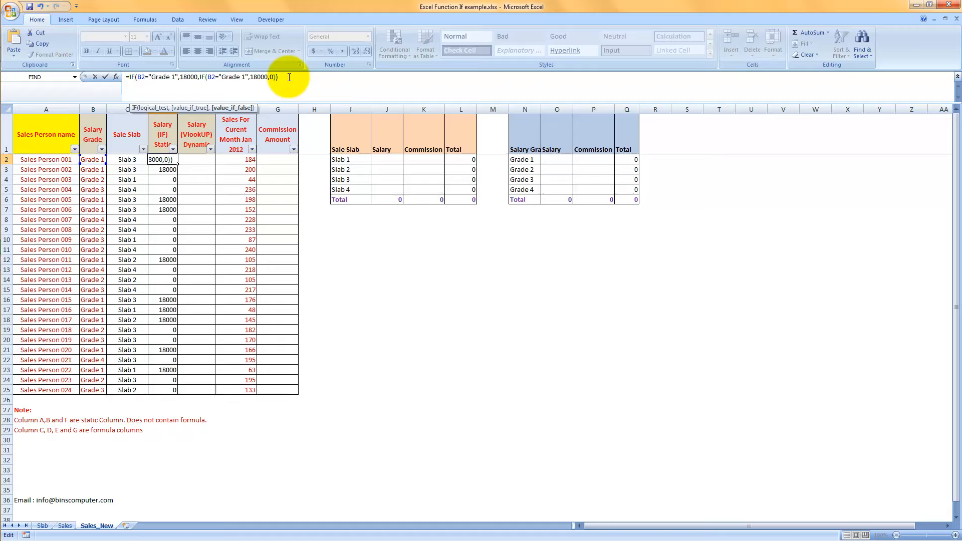
key(Left)
key(Left)
key(Left)
key(Left)
key(Left)
key(Left)
key(Left)
key(Left)
key(Left)
key(Left)
key(Left)
key(Left)
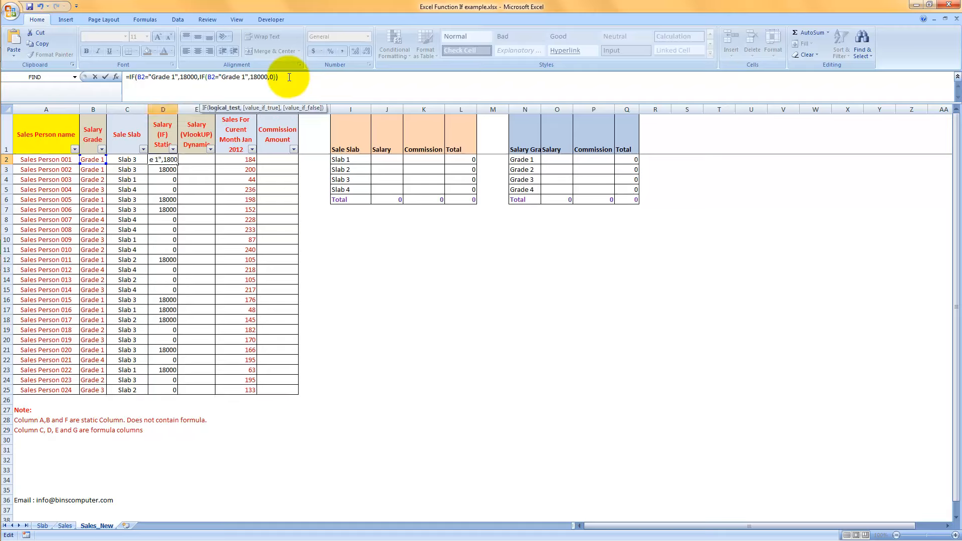
key(Delete)
text(2)
Set the value_if_true of the Grade 2 condition in D2's formula to 14000.
key(Right)
key(Right)
key(Right)
key(Delete)
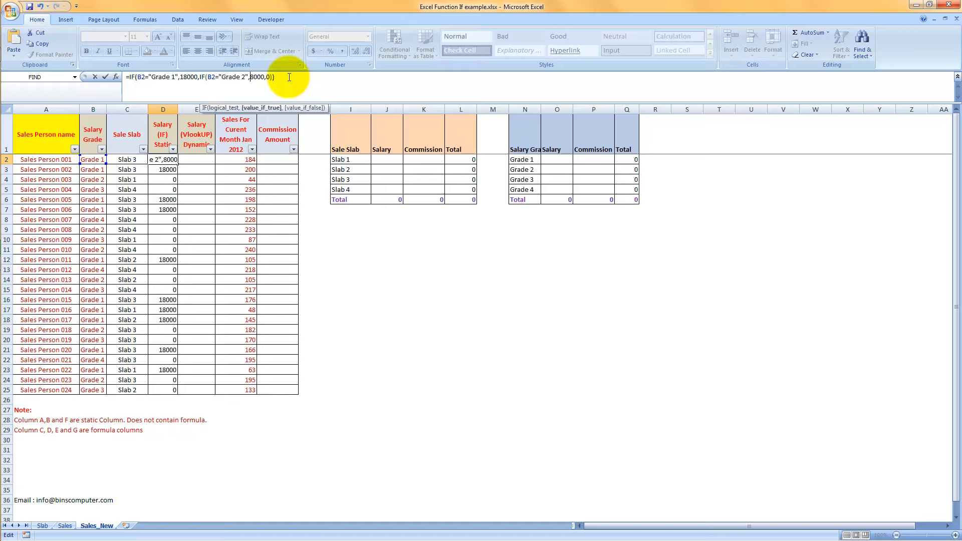
text(4)
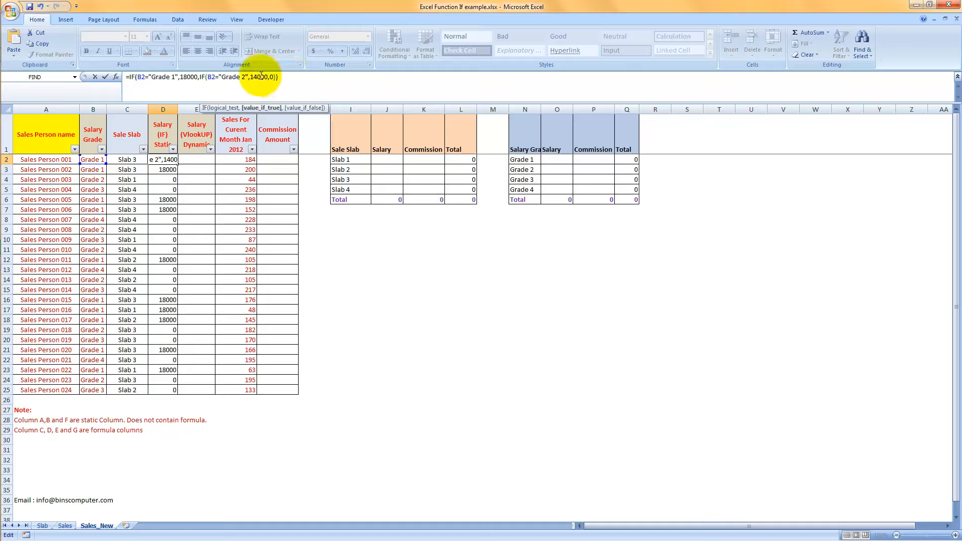
Nest a third IF in place of the final 0 in D2's formula, testing B2 for "Grade 3".
click(271, 76)
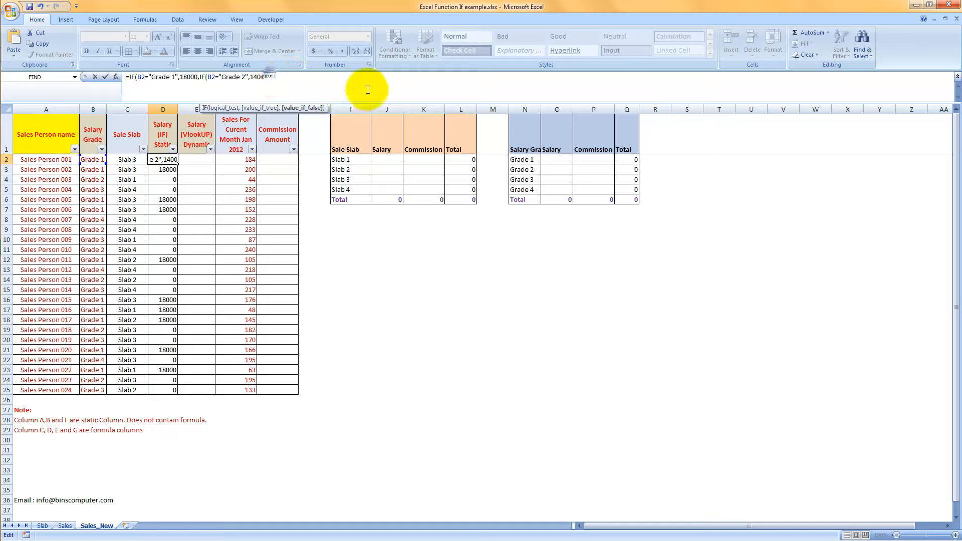
key(Delete)
key(ctrl+v)
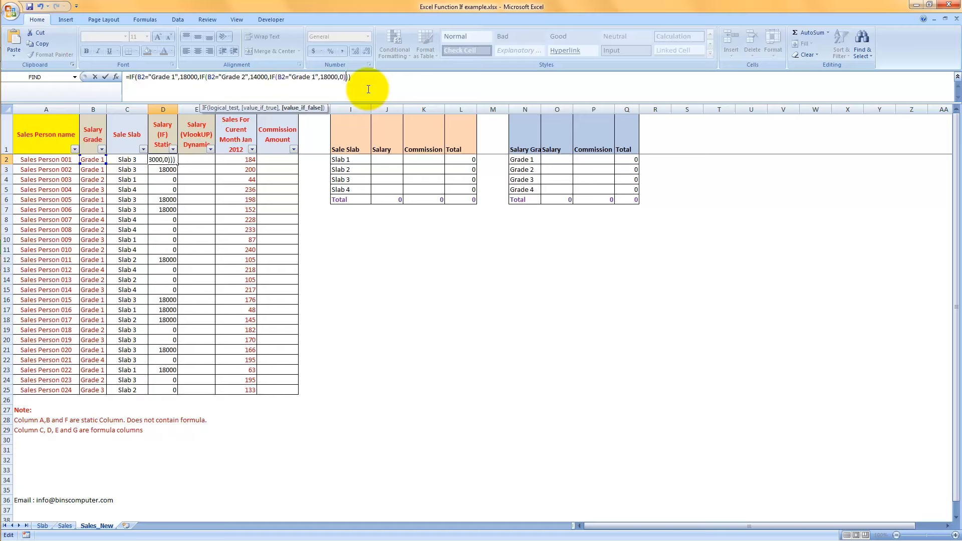
key(Left)
key(Left)
key(Left)
key(Left)
key(Left)
key(Left)
key(Left)
key(Left)
key(Left)
key(Left)
key(Left)
key(Left)
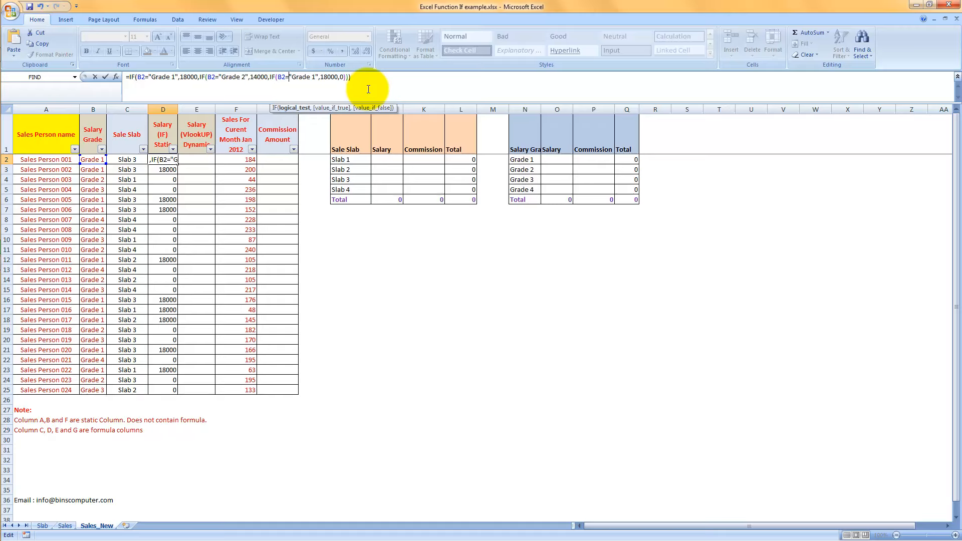
key(BackSpace)
text(3)
Set the value_if_true of the Grade 3 condition in D2's formula to 11500.
key(Right)
key(Delete)
Nest a fourth IF as the Grade 3 condition's value_if_false in D2, testing B2 for "Grade 4".
key(Delete)
key(Delete)
key(Delete)
key(Delete)
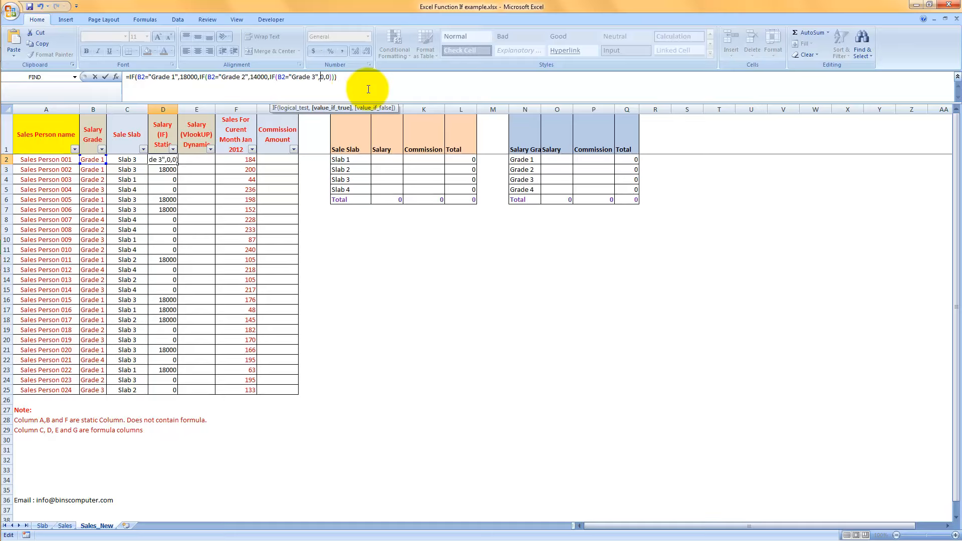
text(11500)
key(Right)
key(Delete)
text(IF(B2="Grade 1",18000,0))
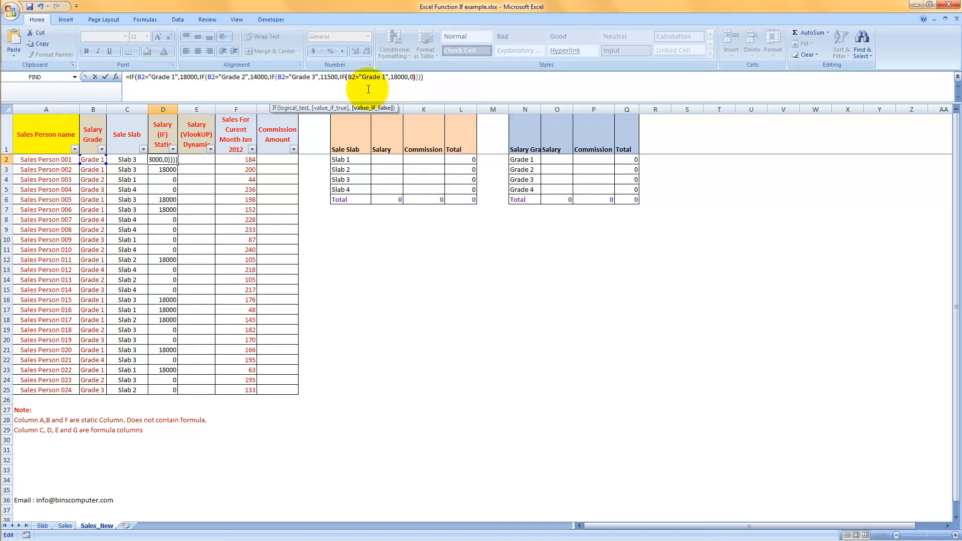
key(Left)
key(Left)
key(Left)
key(Left)
key(Left)
key(Left)
key(Left)
key(Left)
key(Left)
key(Left)
key(Delete)
text(4)
Set the Grade 4 condition's value_if_true to 8750 and fill D2's completed formula down through D25.
key(Right)
key(Right)
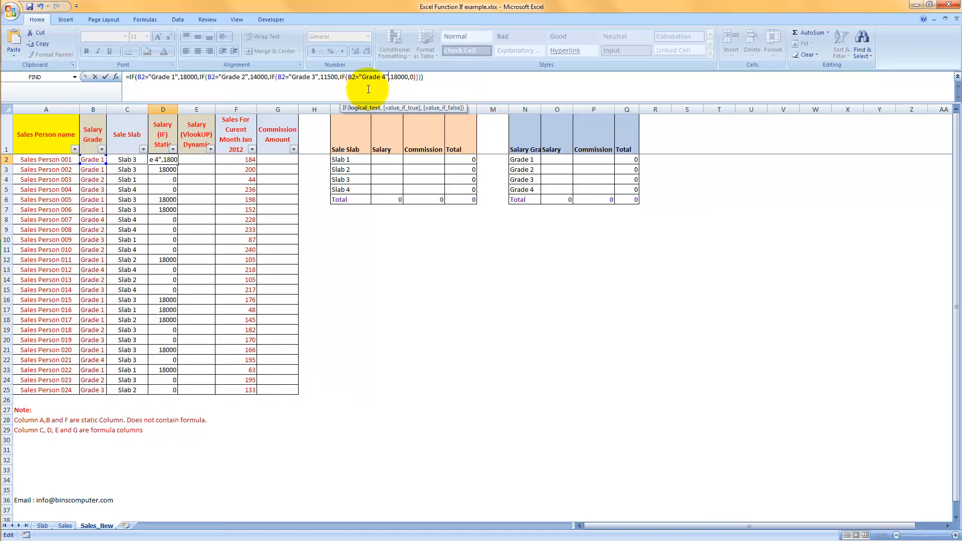
key(Delete)
key(Delete)
key(Delete)
key(Delete)
key(Delete)
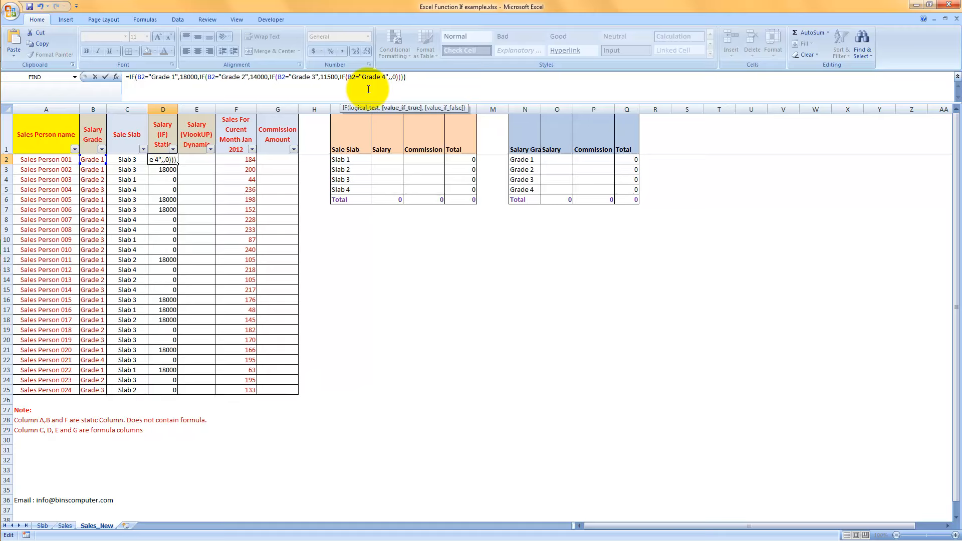
text(8750)
key(Return)
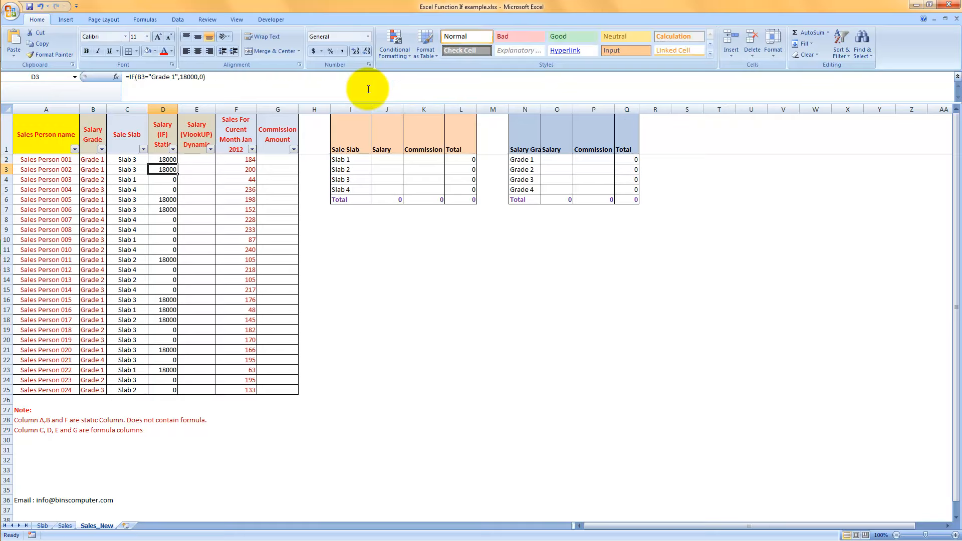
key(Up)
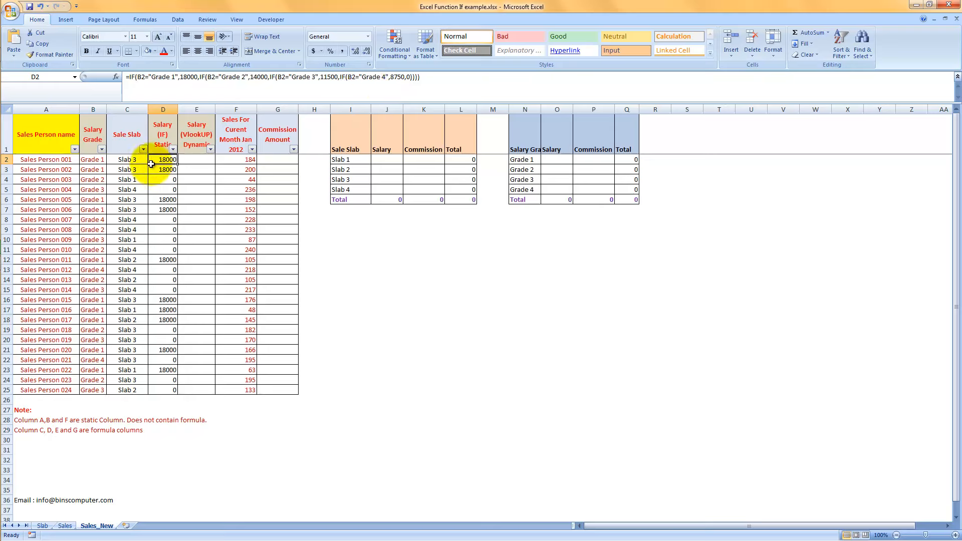
drag(174, 164, 169, 389)
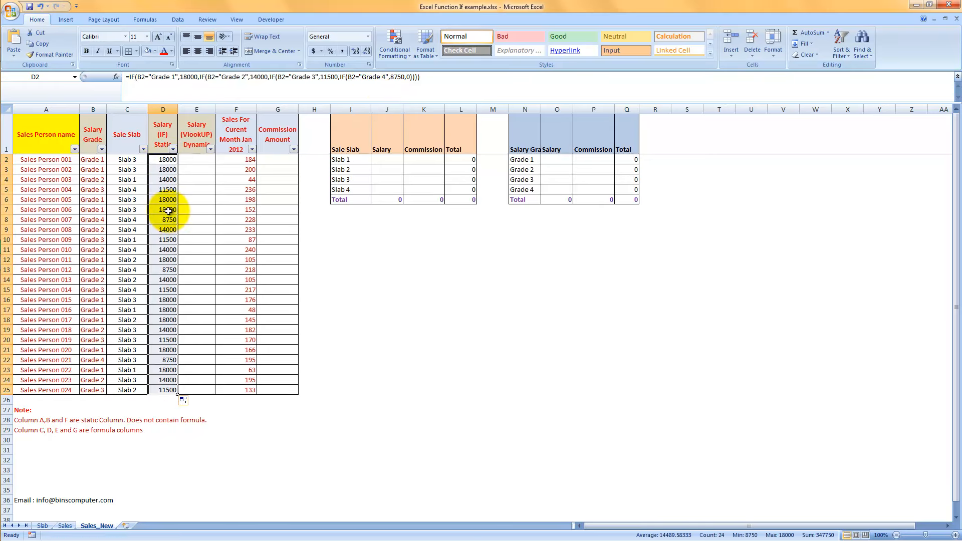
Filter the Salary Grade column to Grade 2 only and check the salaries in column D.
click(102, 149)
click(37, 230)
click(30, 245)
click(50, 319)
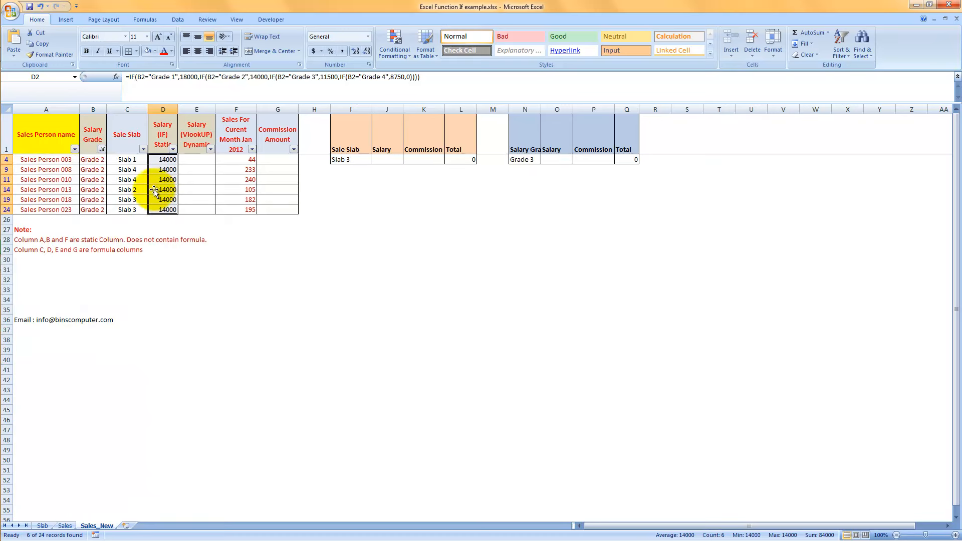
Switch the Salary Grade filter to Grade 3 only and check the salaries in column D.
click(102, 149)
click(38, 244)
click(38, 252)
click(51, 319)
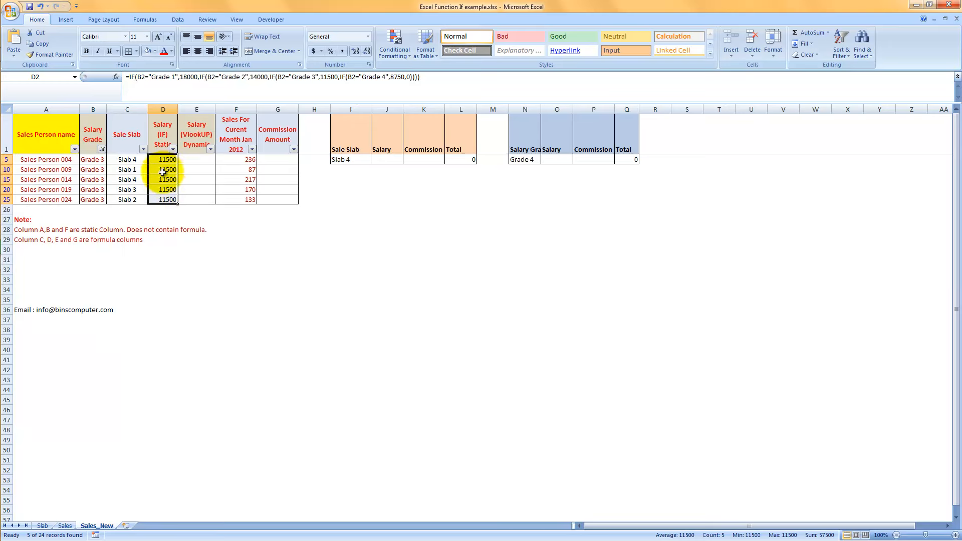
Switch the Salary Grade filter to Grade 4 only and check the salaries in column D.
click(102, 150)
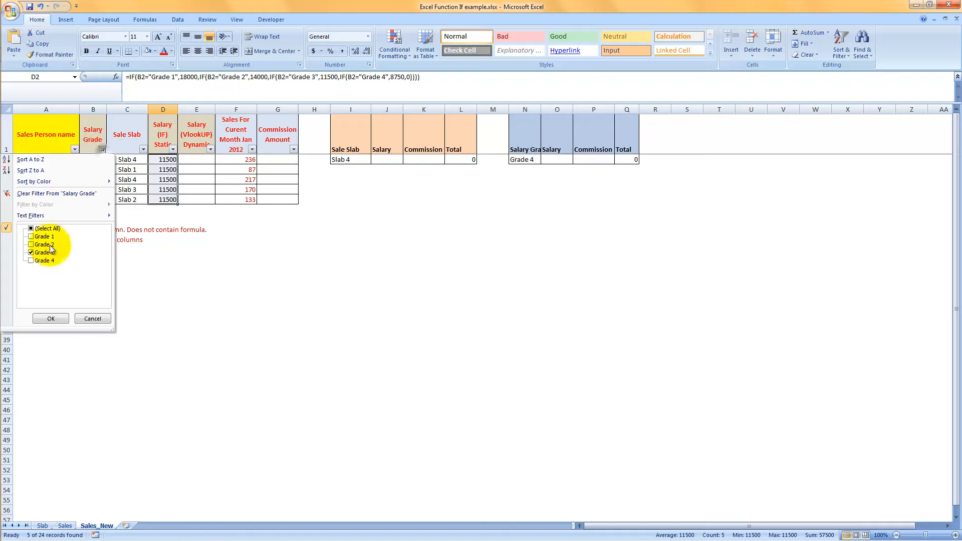
click(31, 253)
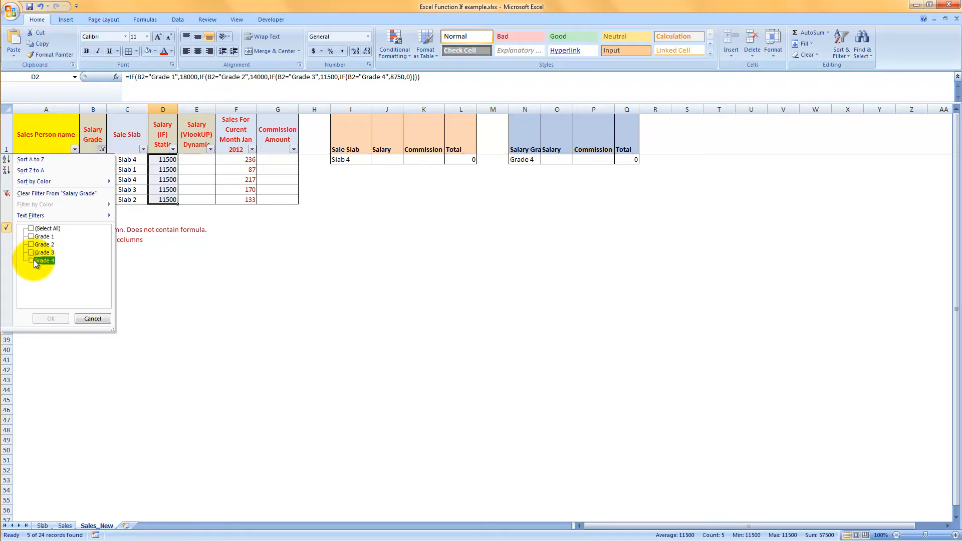
click(33, 260)
click(50, 319)
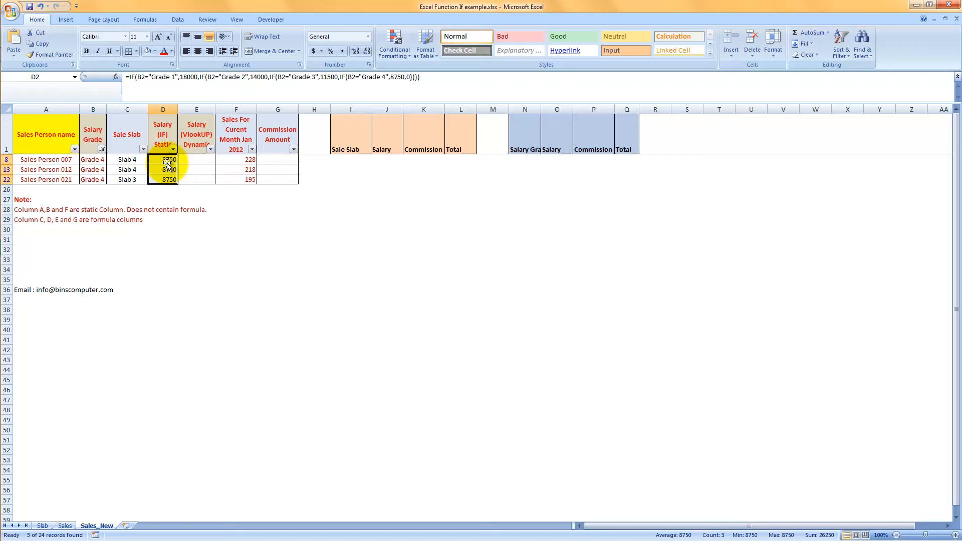
Show all grades again in the Salary Grade filter and select D2 to review its nested IF formula.
click(102, 148)
click(43, 228)
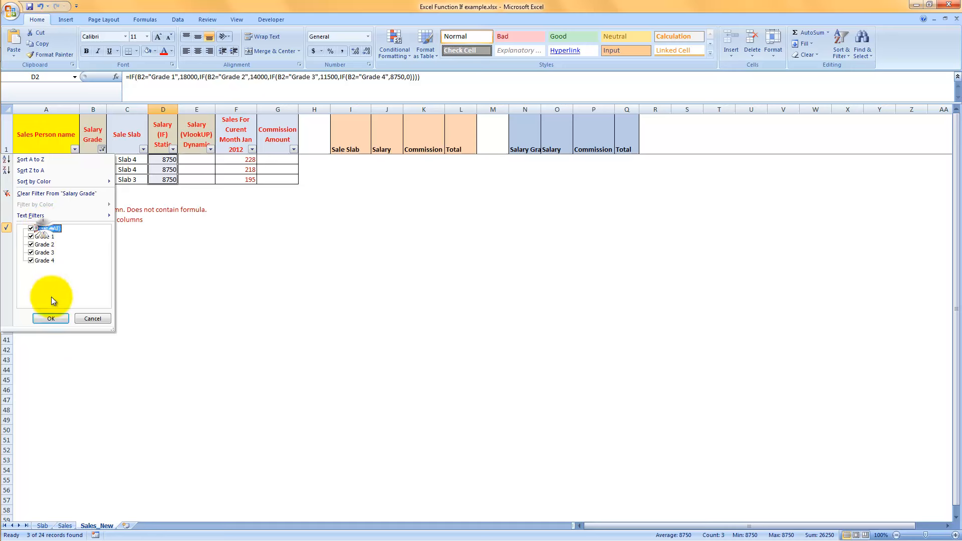
click(55, 318)
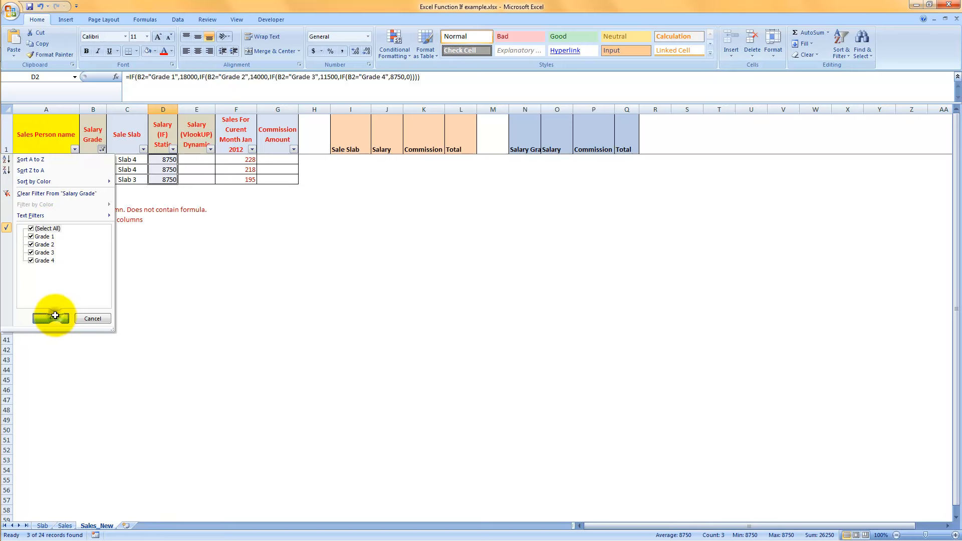
click(168, 159)
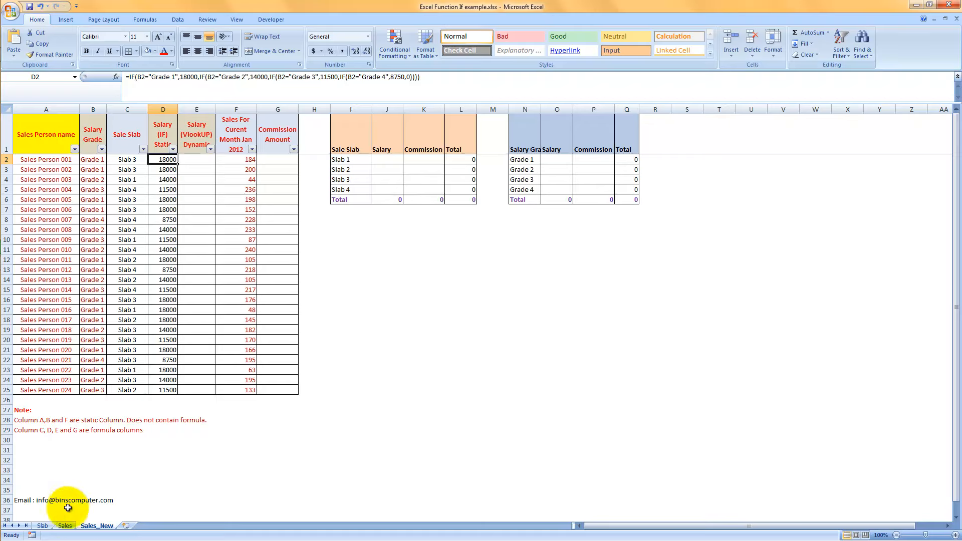
Set the Grade 2 salary in B12 of the Slab sheet to 15000 and check column D on Sales_New.
click(43, 525)
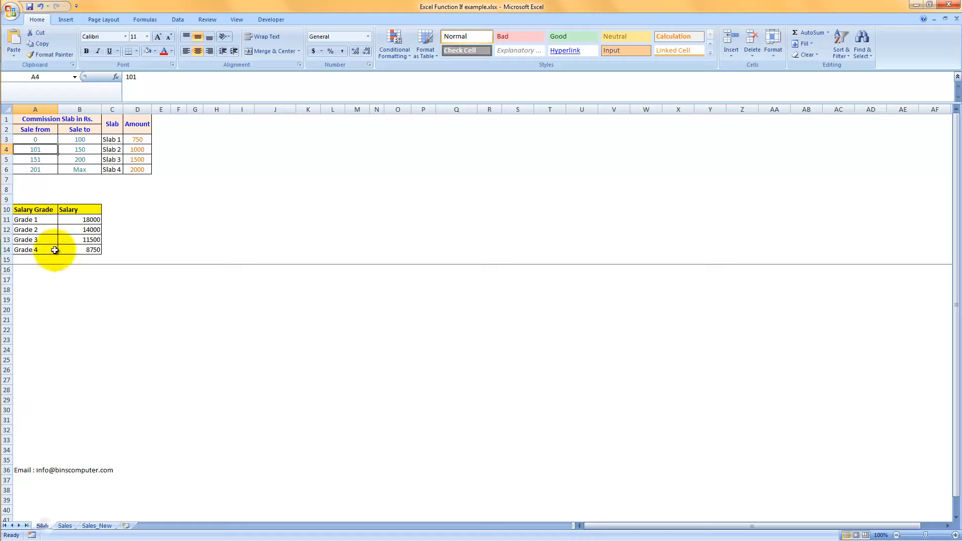
click(78, 230)
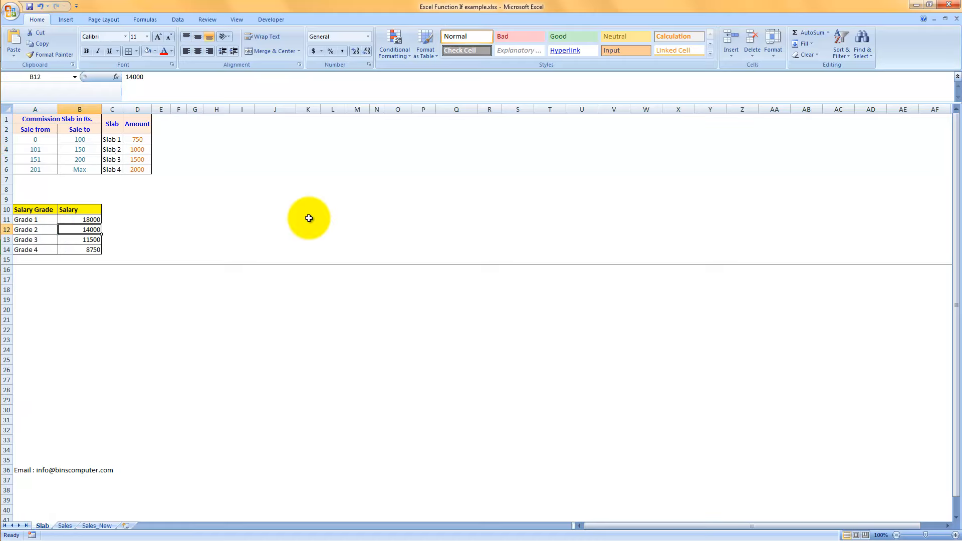
text(15000)
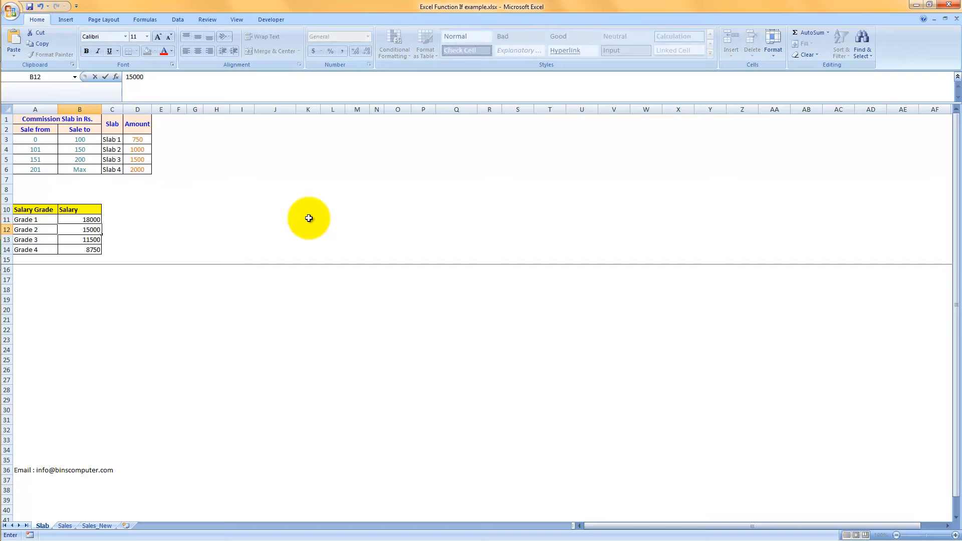
key(Return)
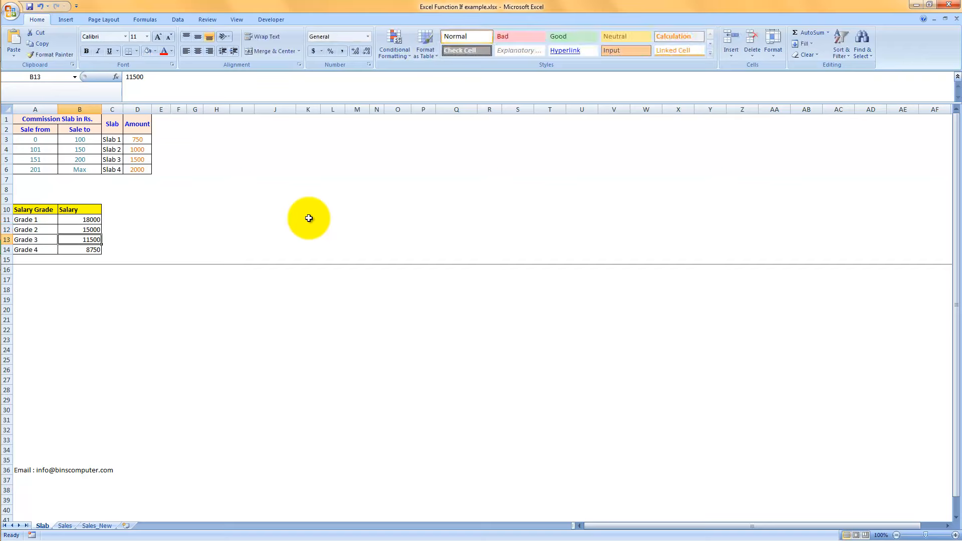
click(98, 526)
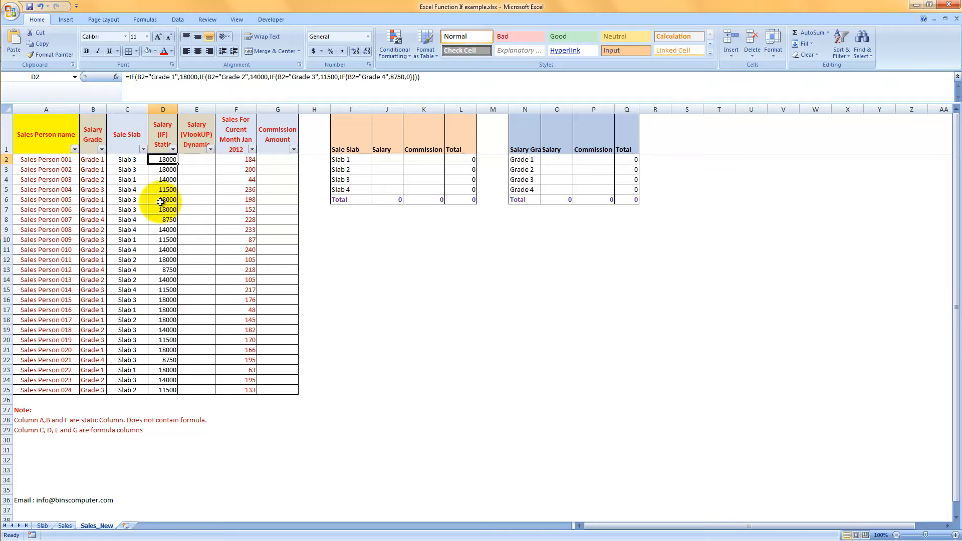
Undo the Grade 2 salary change on the Slab sheet and return to Sales_New.
click(43, 526)
key(ctrl+z)
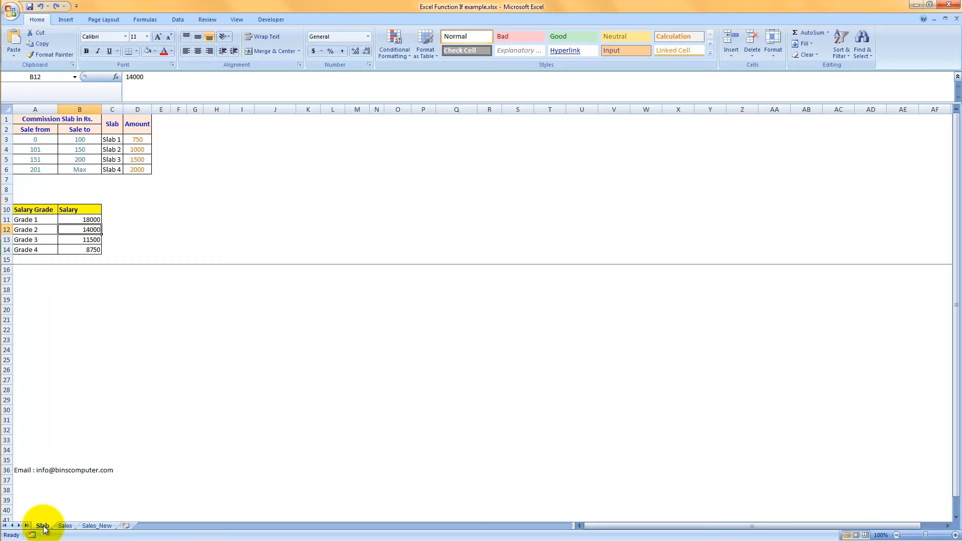
click(91, 526)
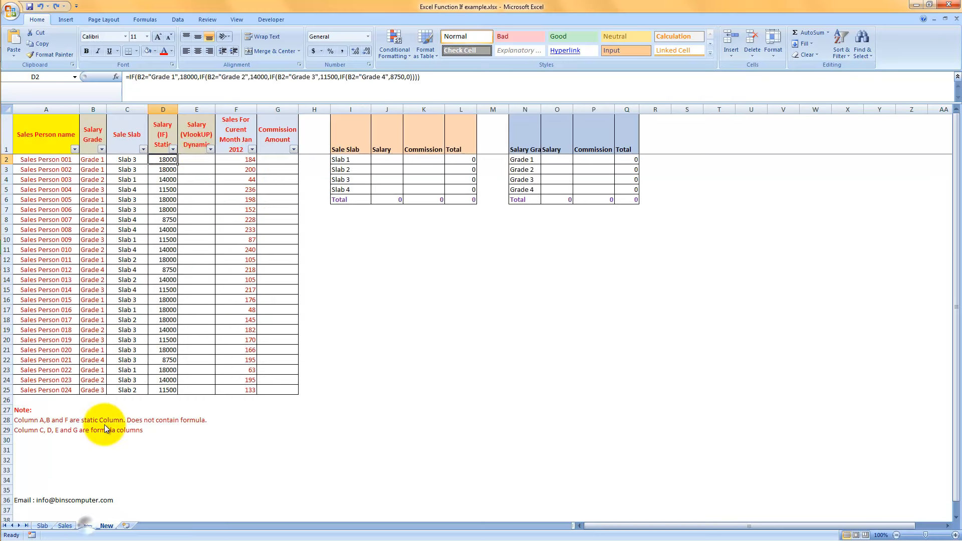
Start a VLOOKUP formula in E2 of the Salary (VlookUP) Dynamic column with B2 as the lookup value.
click(194, 161)
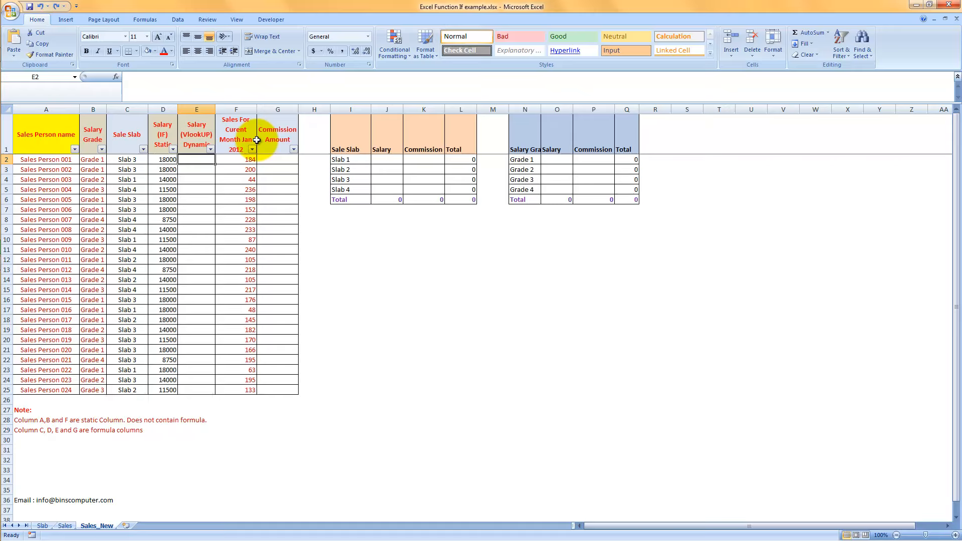
text(=)
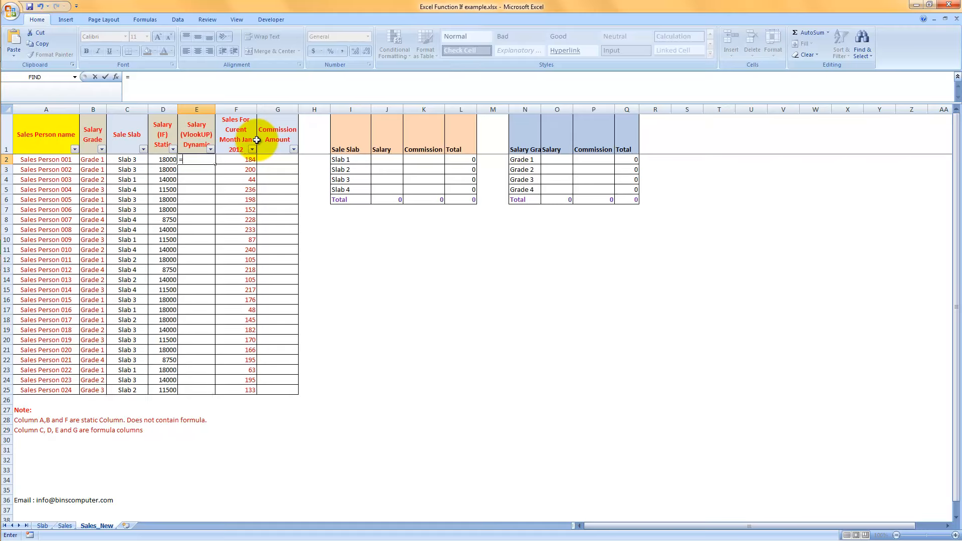
text(vlookup)
key(Tab)
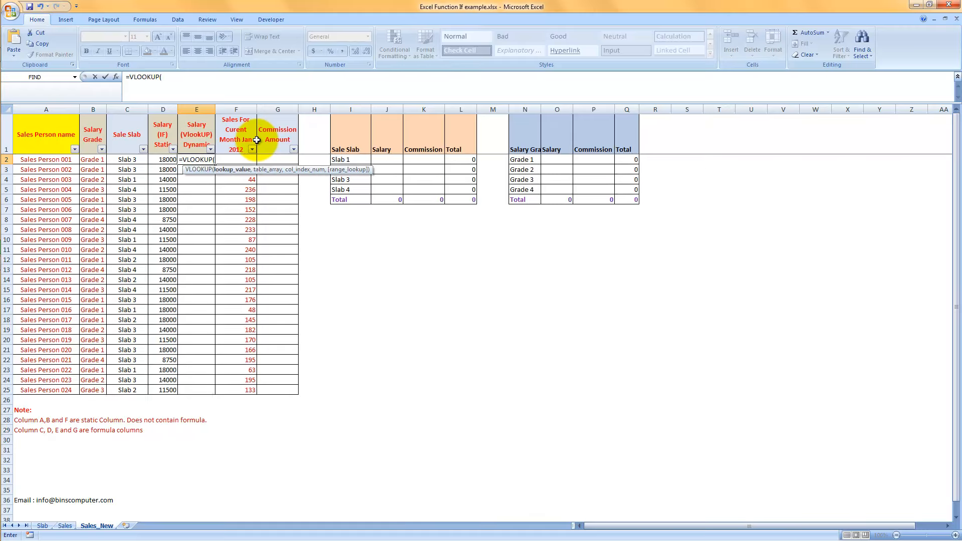
click(88, 160)
text(,)
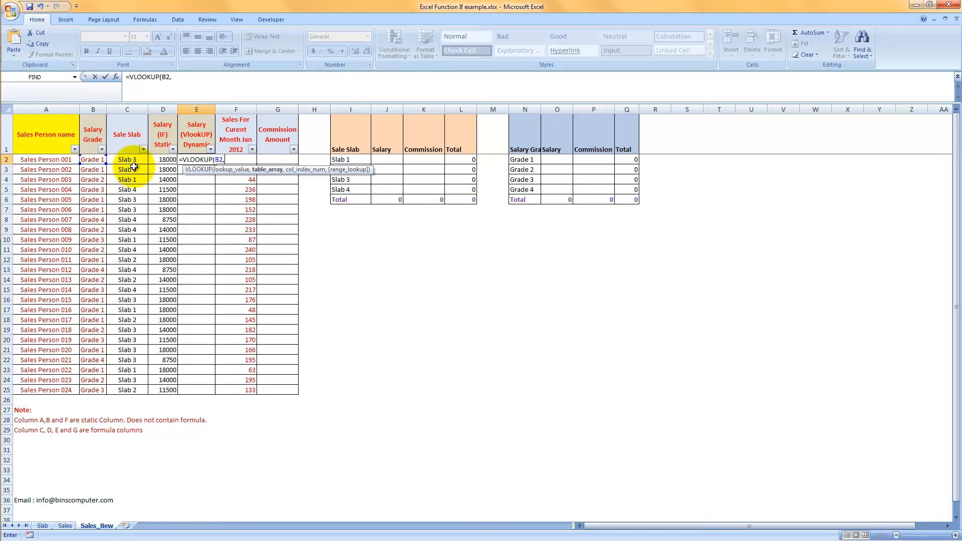
Set the VLOOKUP's table_array to the Slab sheet's grade and salary range as the absolute reference $A$11:$B$14.
click(39, 527)
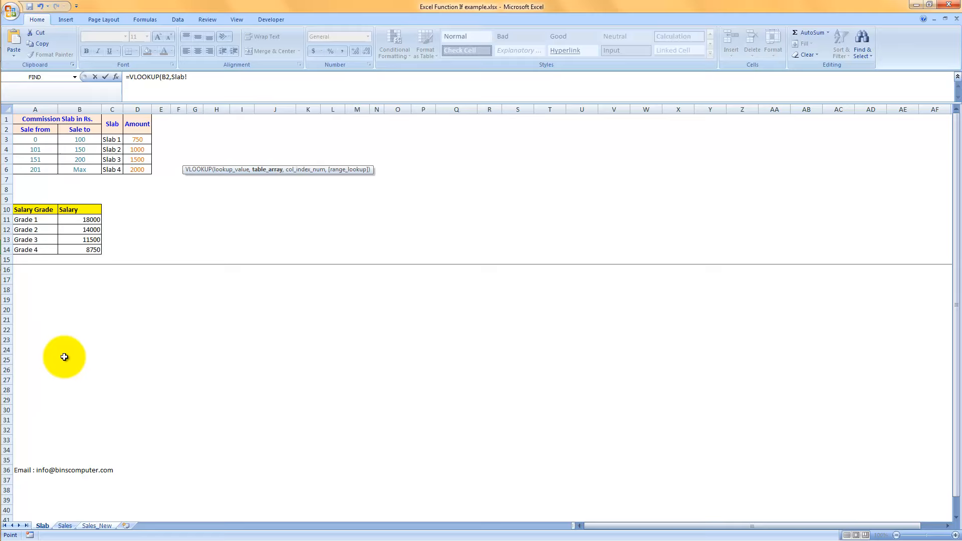
click(26, 217)
drag(38, 221, 82, 250)
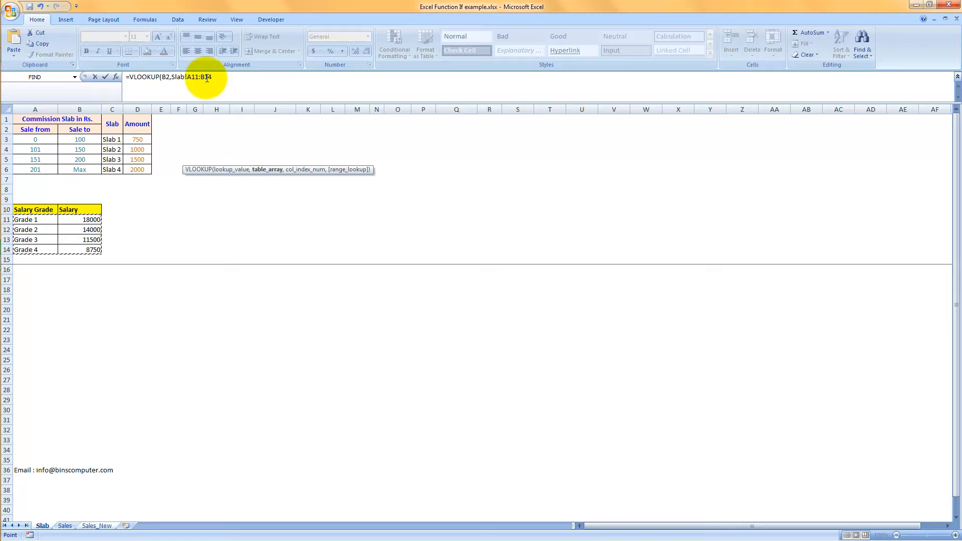
key(F4)
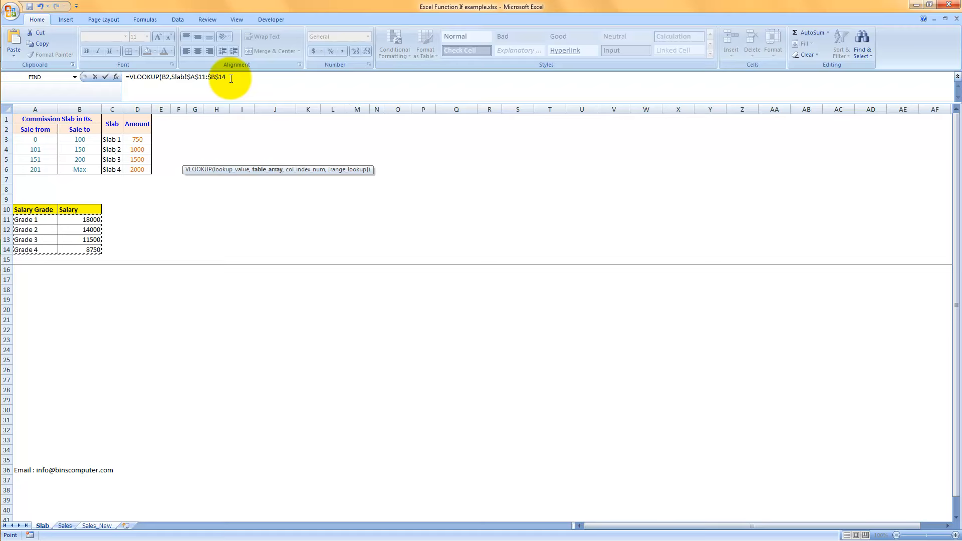
text(,2,0)
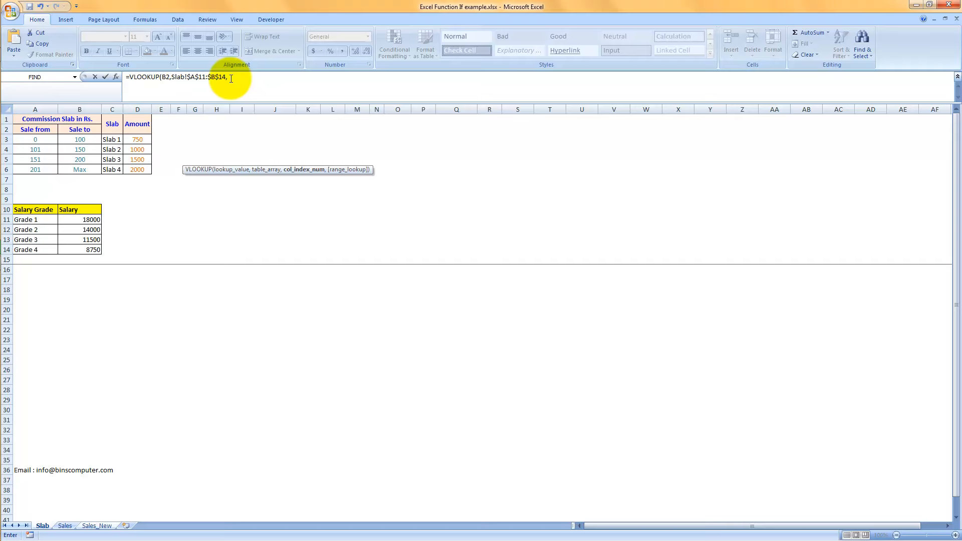
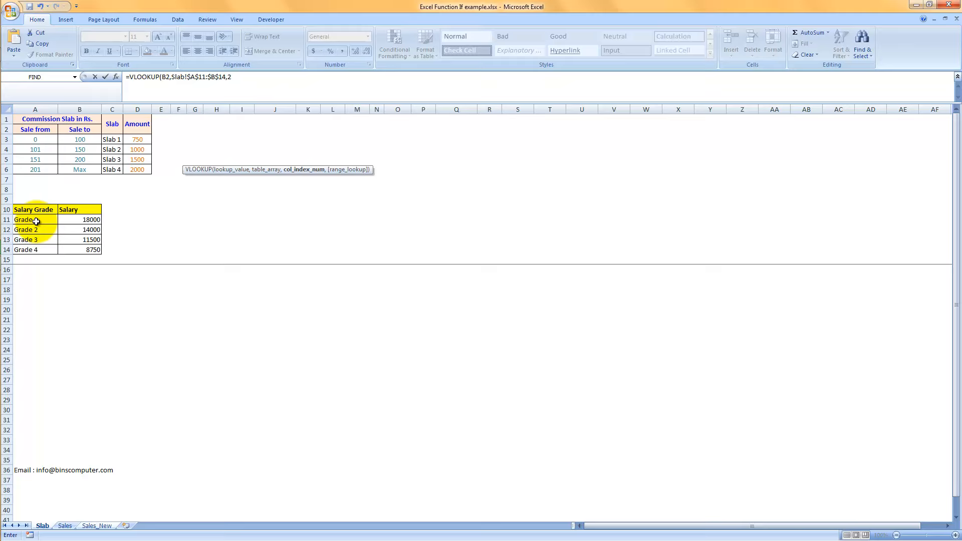
Complete the VLOOKUP in E2 with column index 2 and exact match 0, and fill it down to E25.
text(,0)
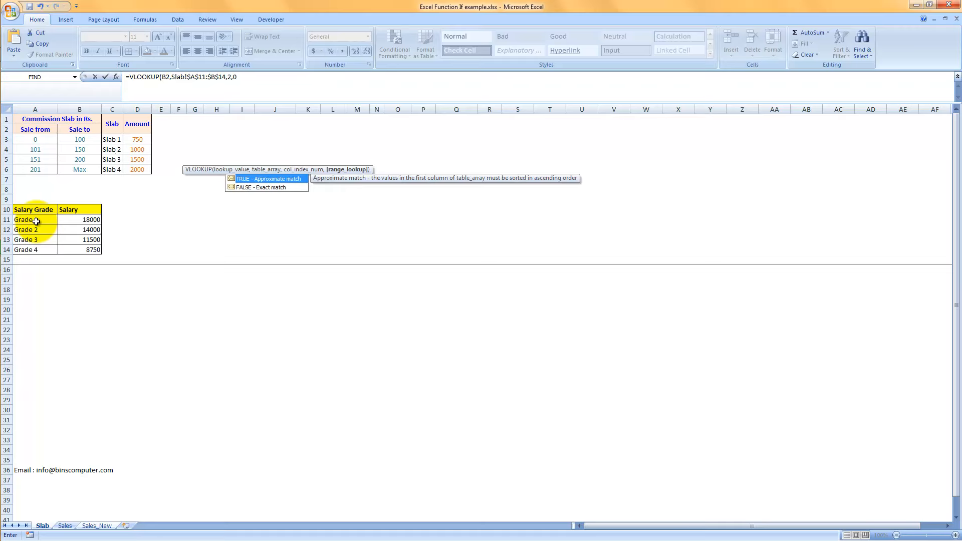
key(Down)
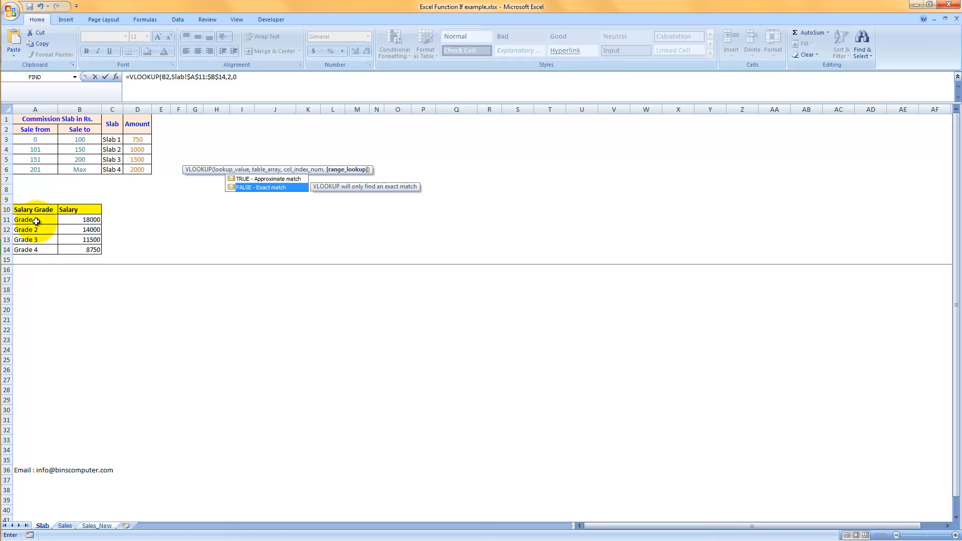
text())
key(Return)
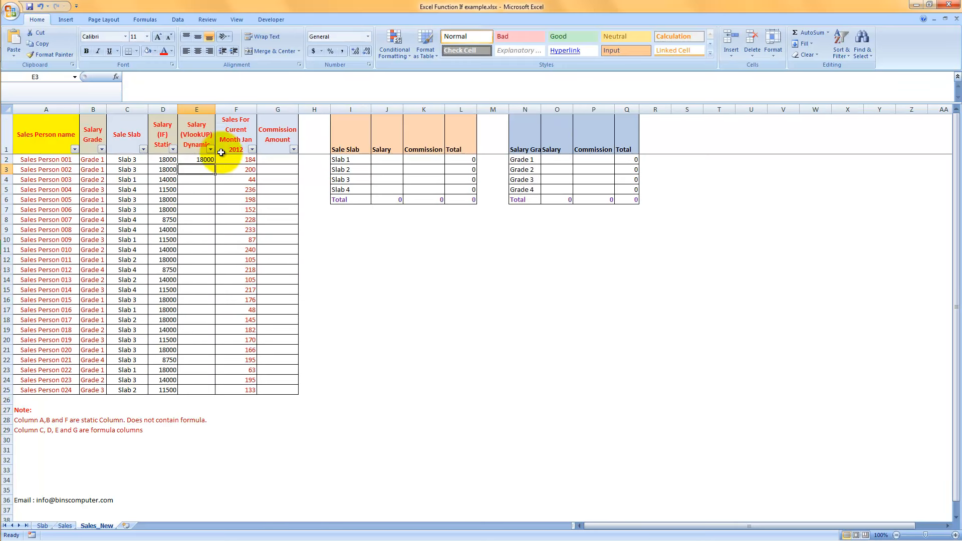
click(200, 159)
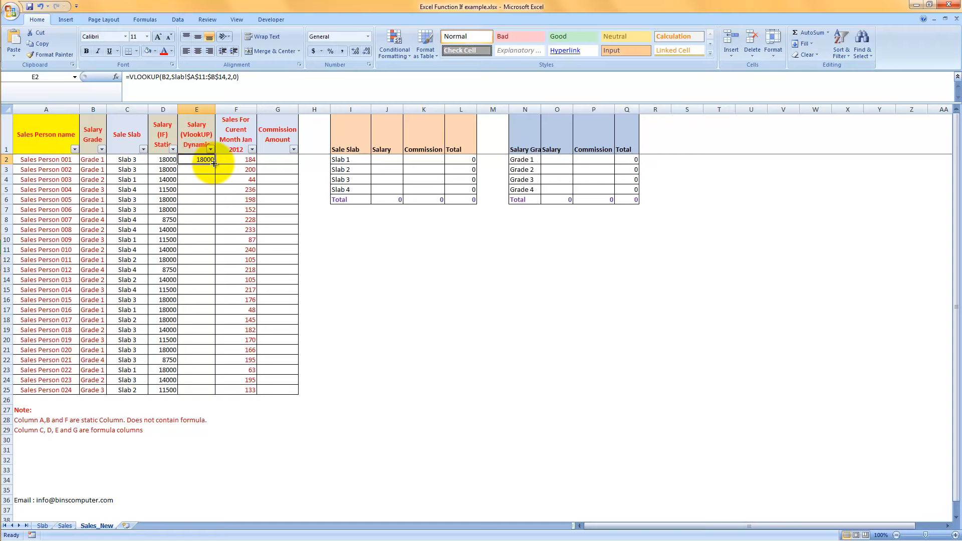
double_click(215, 163)
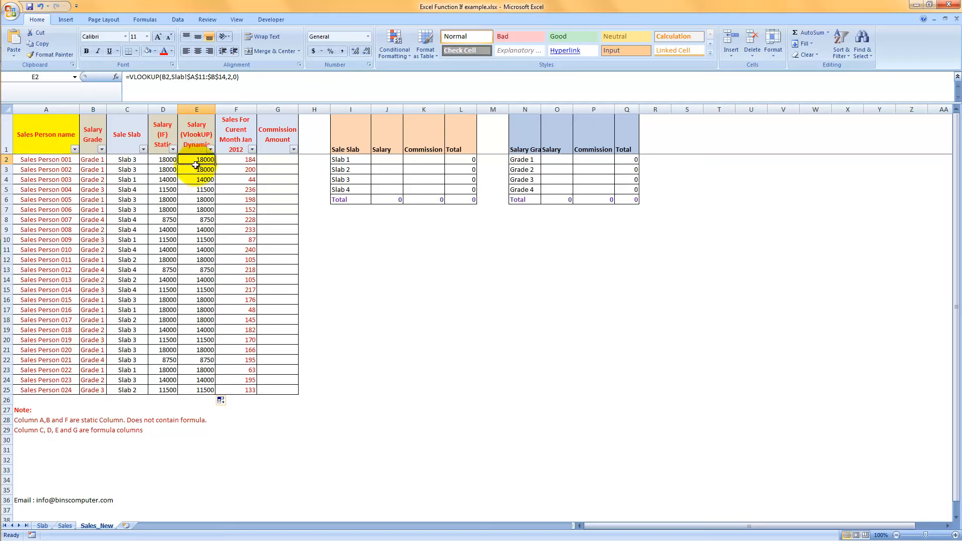
Compare the salaries in D2:D25 with the VLOOKUP salaries in E2:E25 and inspect the formula in E9.
drag(166, 159, 175, 393)
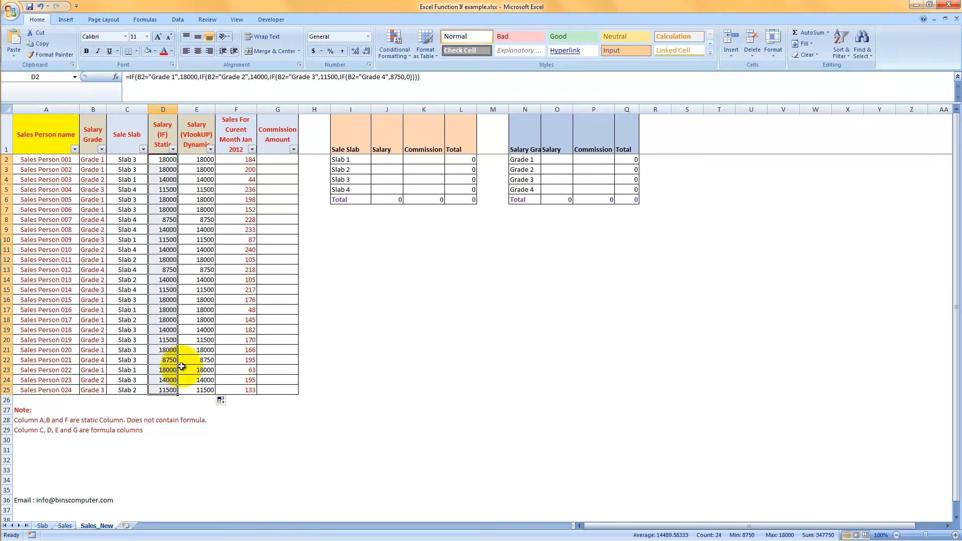
drag(196, 159, 206, 386)
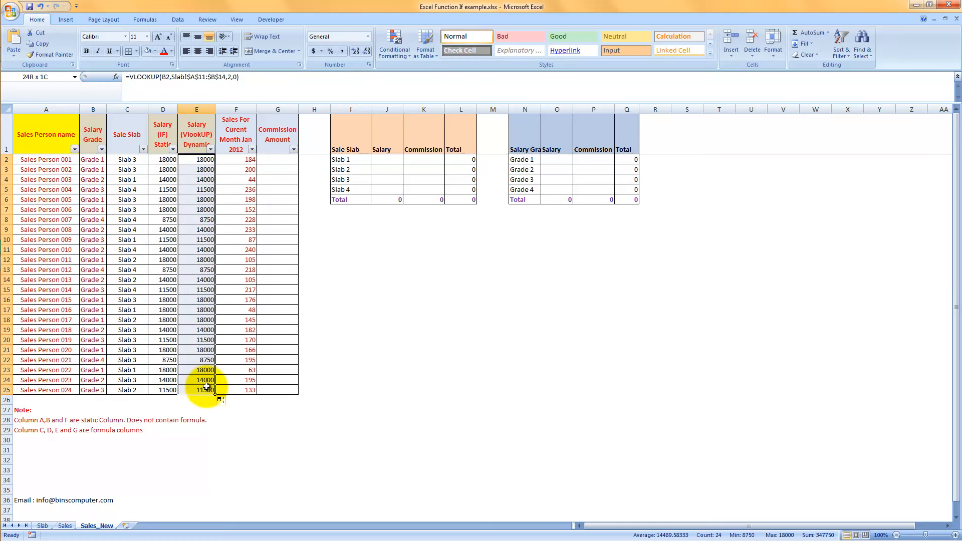
click(186, 226)
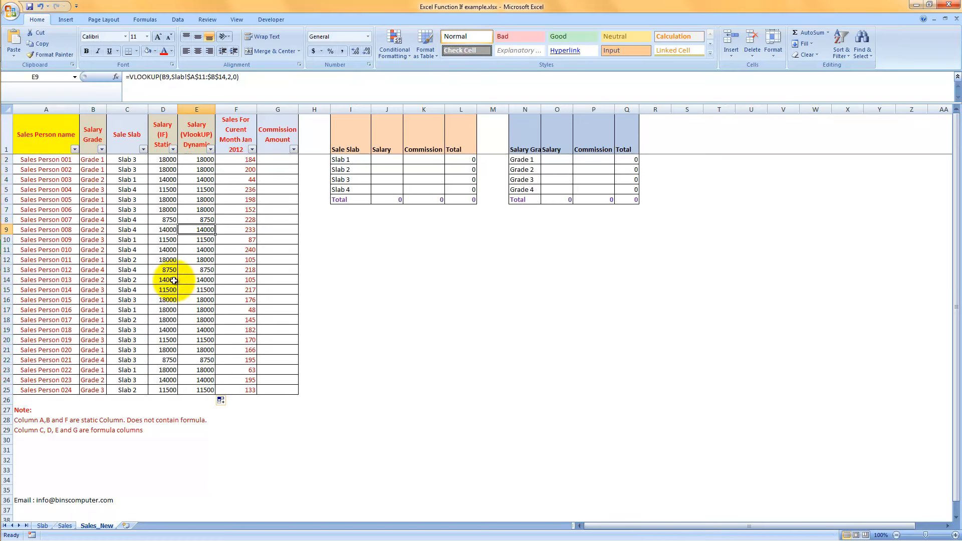
Set the Grade 2 salary in B12 of the Slab sheet to 50 and check E4 on Sales_New.
click(42, 526)
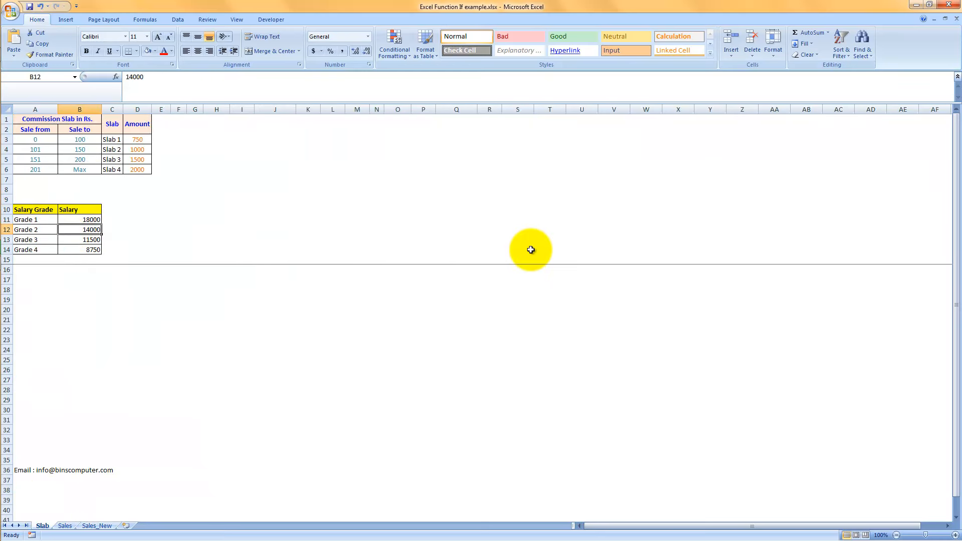
text(50)
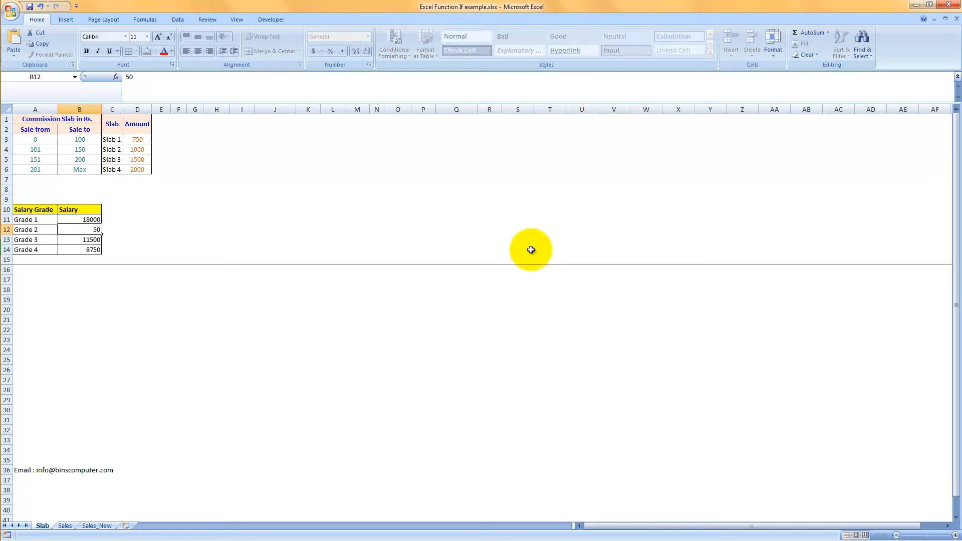
key(Return)
click(98, 526)
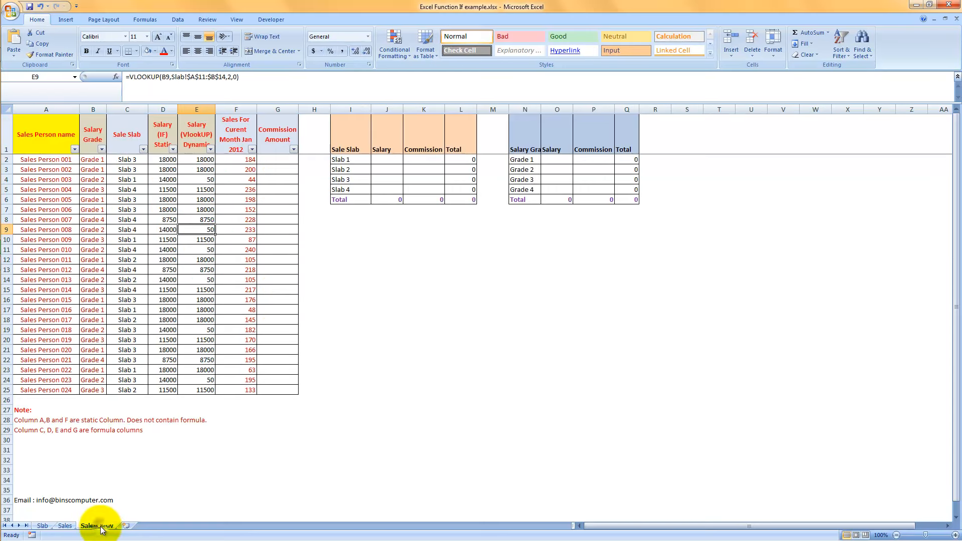
click(210, 179)
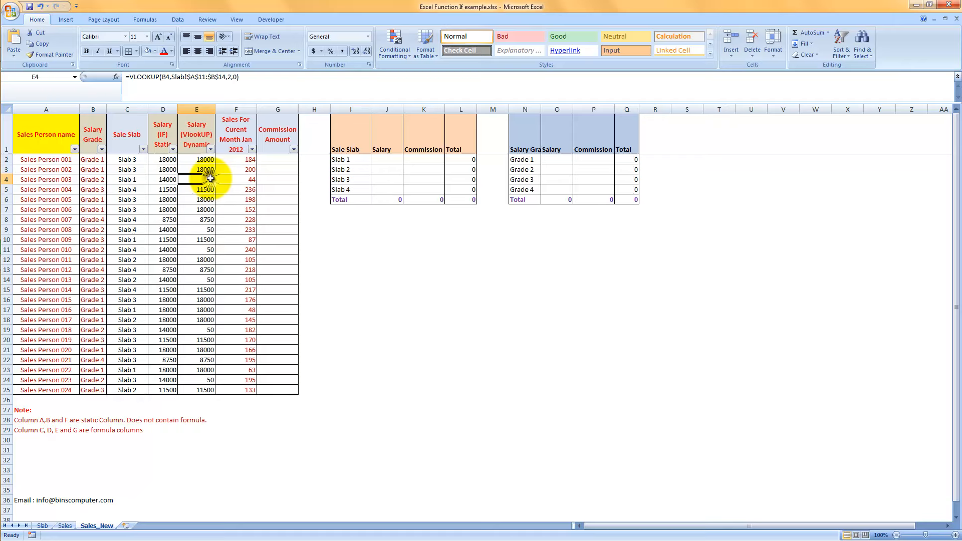
Filter the Salary Grade column to Grade 2 only and examine the filtered salaries in the Salary (IF) Static column.
click(102, 149)
click(42, 229)
click(44, 245)
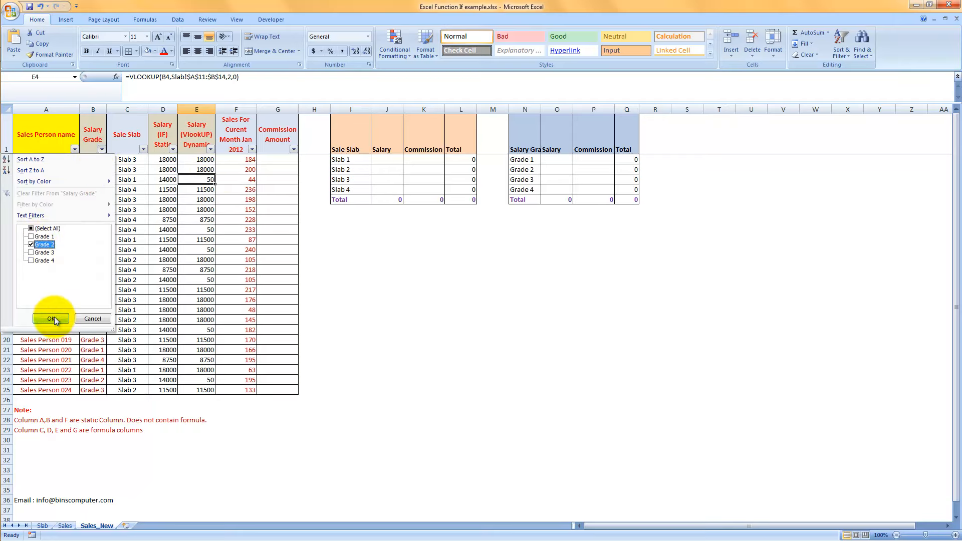
click(52, 318)
drag(168, 159, 168, 208)
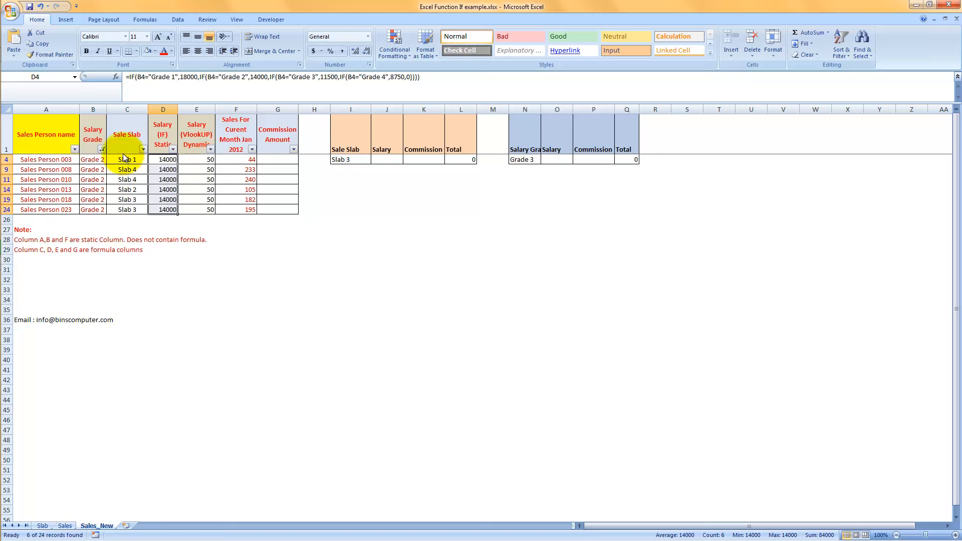
Show all salary grades again in the Salary Grade filter.
click(102, 149)
click(49, 229)
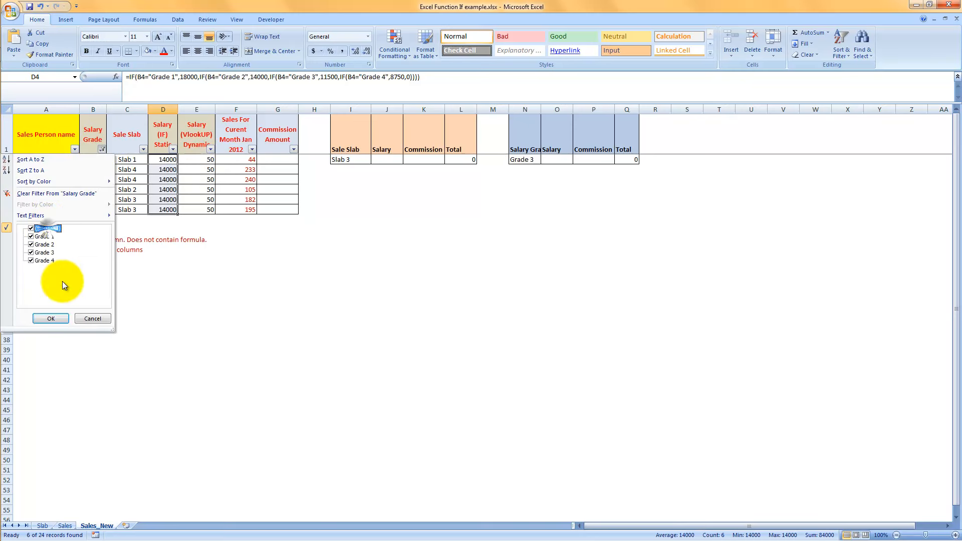
click(51, 319)
Replace the hard-coded Grade 1 salary in D2's IF formula with the absolute reference Slab!$B$11.
click(175, 161)
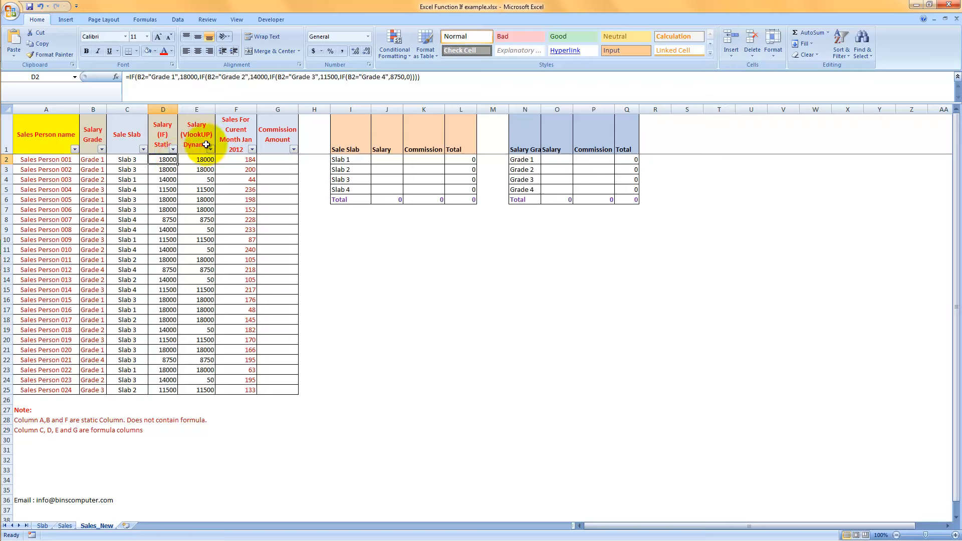
drag(181, 77, 199, 77)
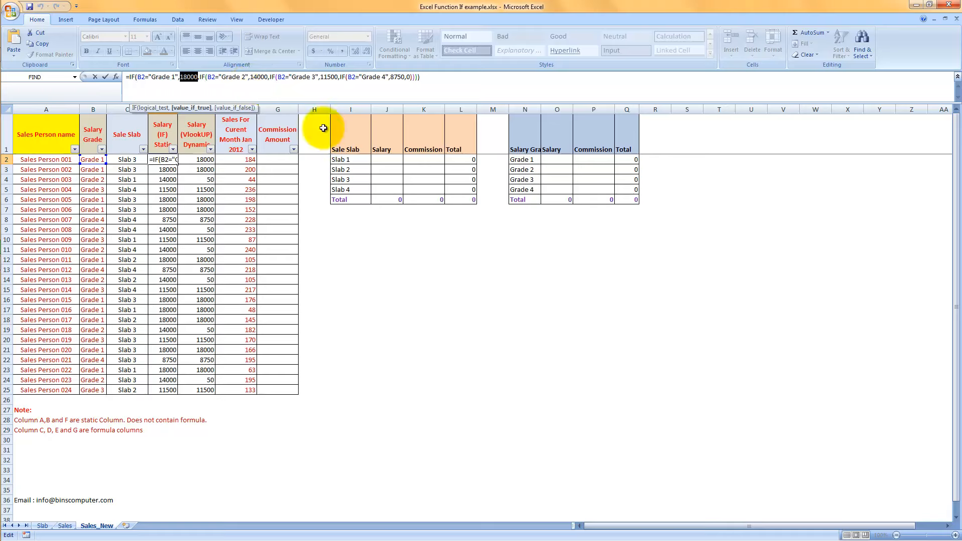
key(Delete)
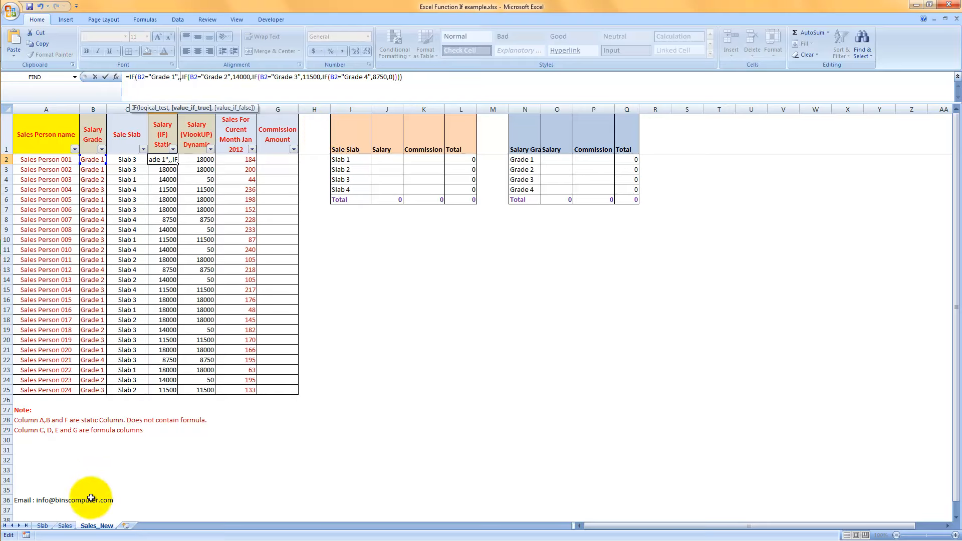
click(43, 527)
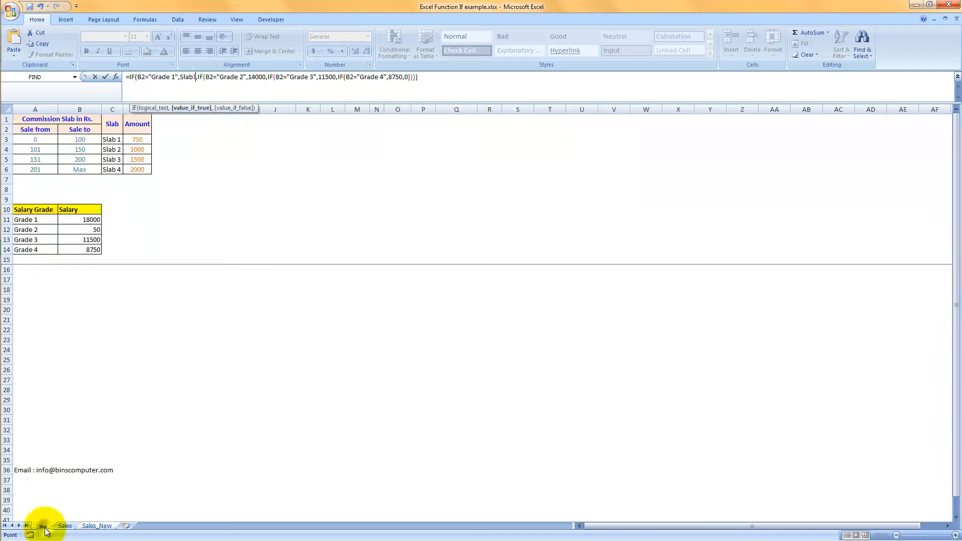
click(79, 219)
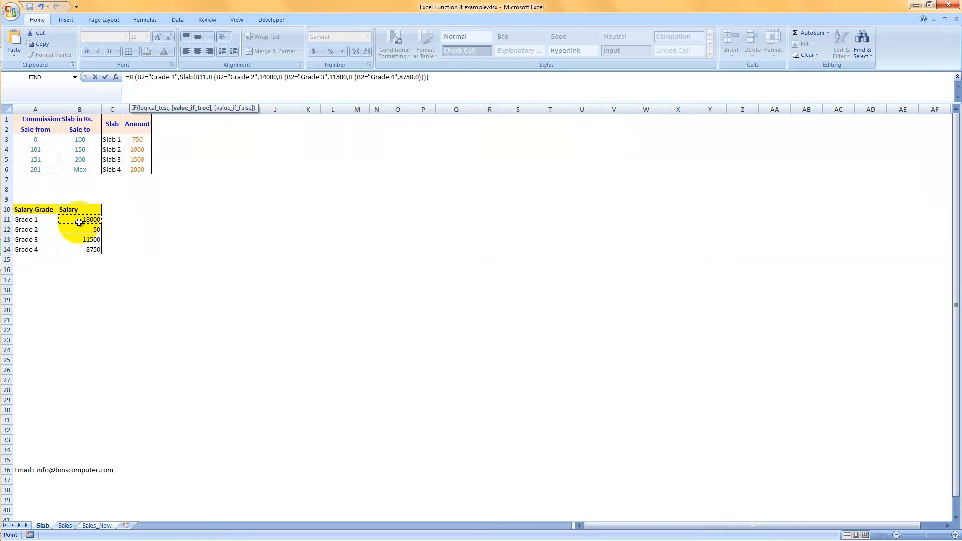
key(F4)
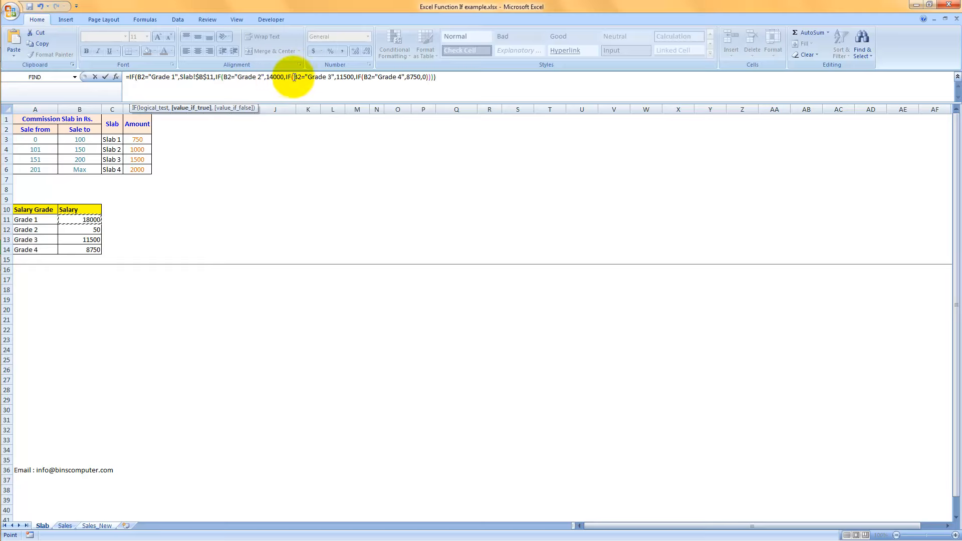
Replace the hard-coded Grade 2 and Grade 3 salaries in the IF formula with Slab!$B$12 and Slab!$B$13.
drag(284, 77, 266, 78)
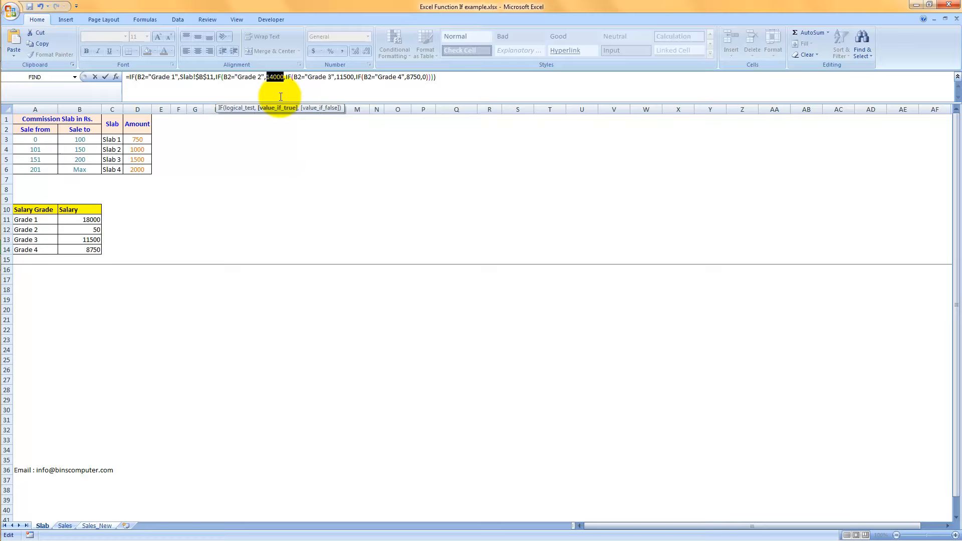
click(75, 229)
key(F4)
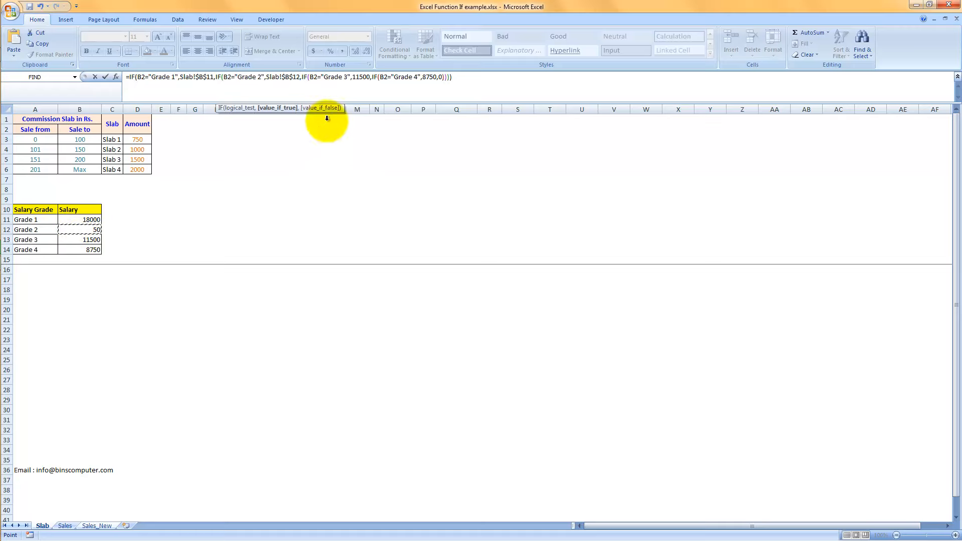
drag(353, 76, 371, 77)
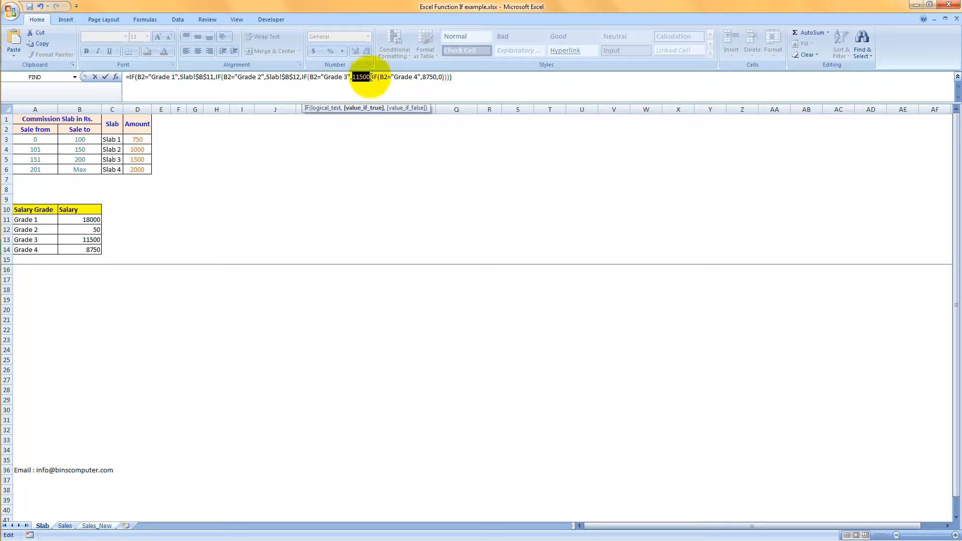
key(Delete)
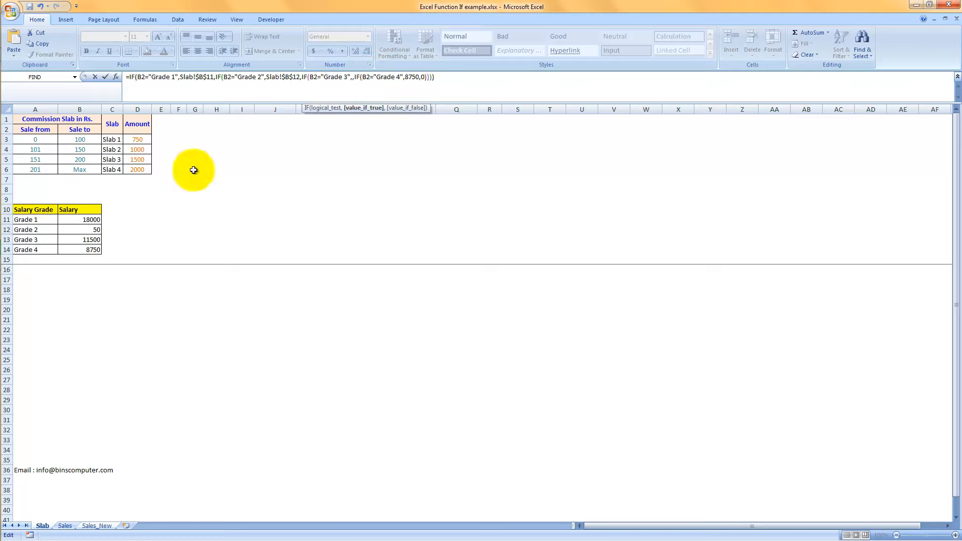
click(86, 239)
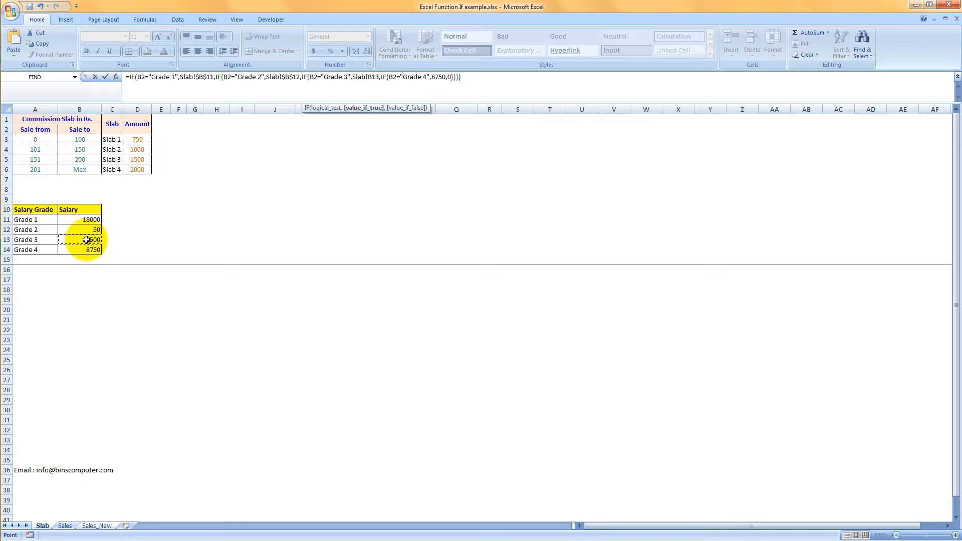
key(F4)
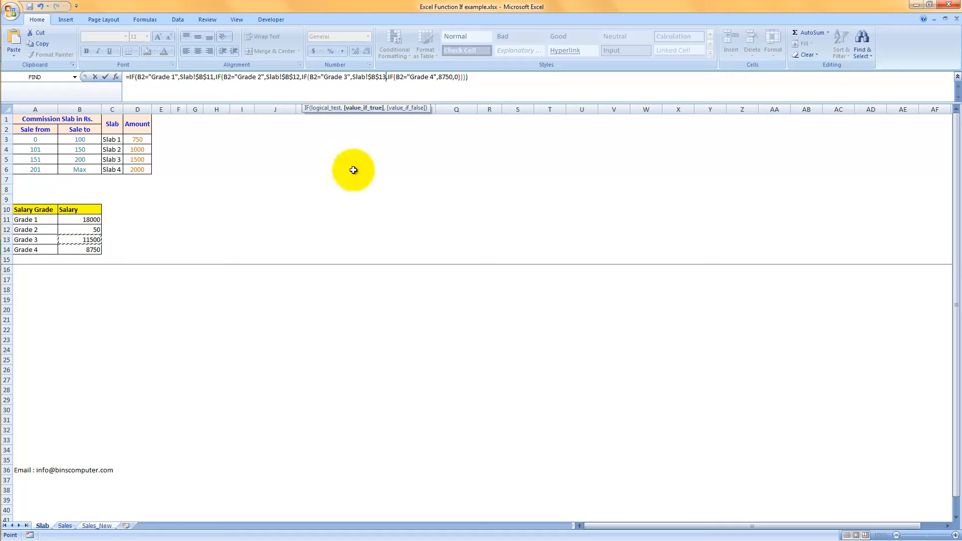
Replace the hard-coded Grade 4 salary with Slab!$B$14 and enter the completed IF formula in D2.
double_click(445, 76)
drag(449, 76, 454, 77)
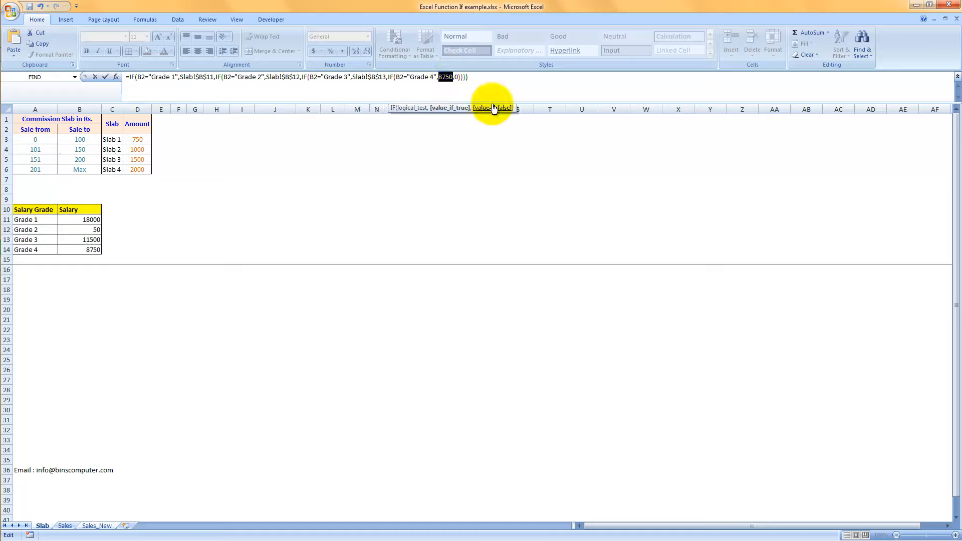
click(83, 250)
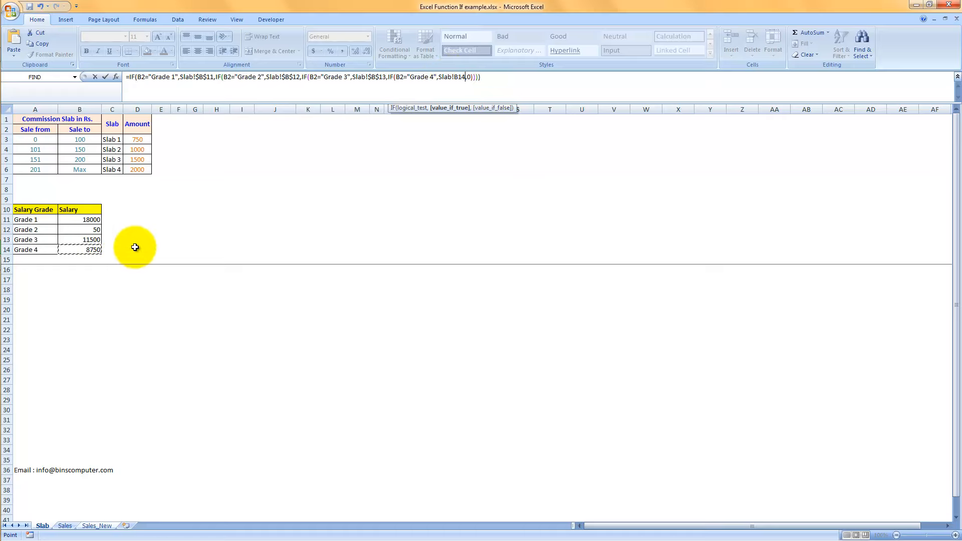
key(F4)
key(Return)
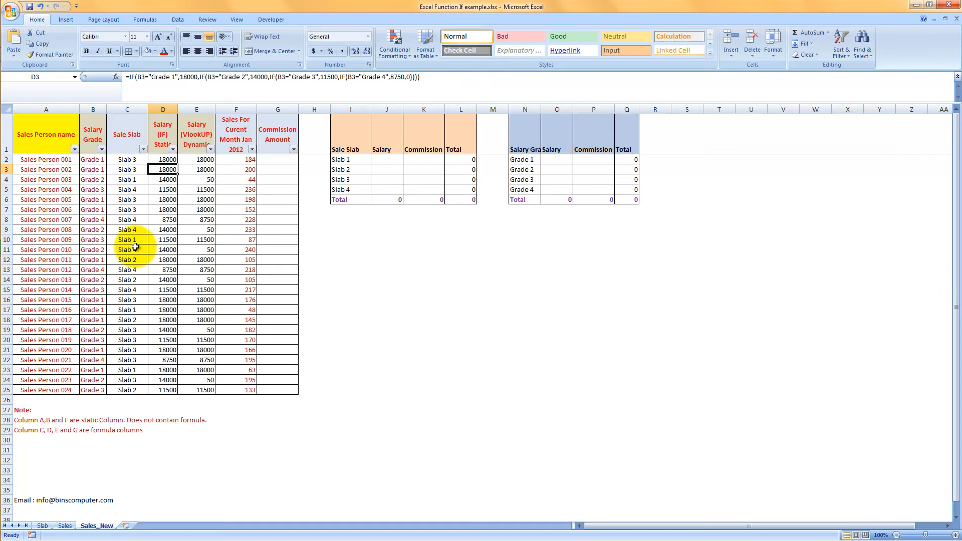
Fill the updated IF formula from D2 down to D25 and review the column's header and formula.
click(160, 160)
double_click(176, 164)
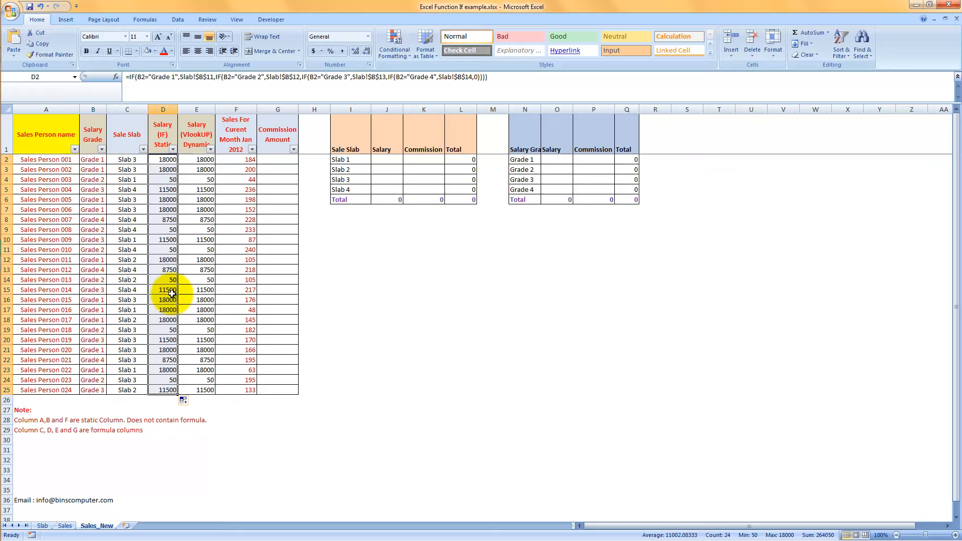
click(166, 136)
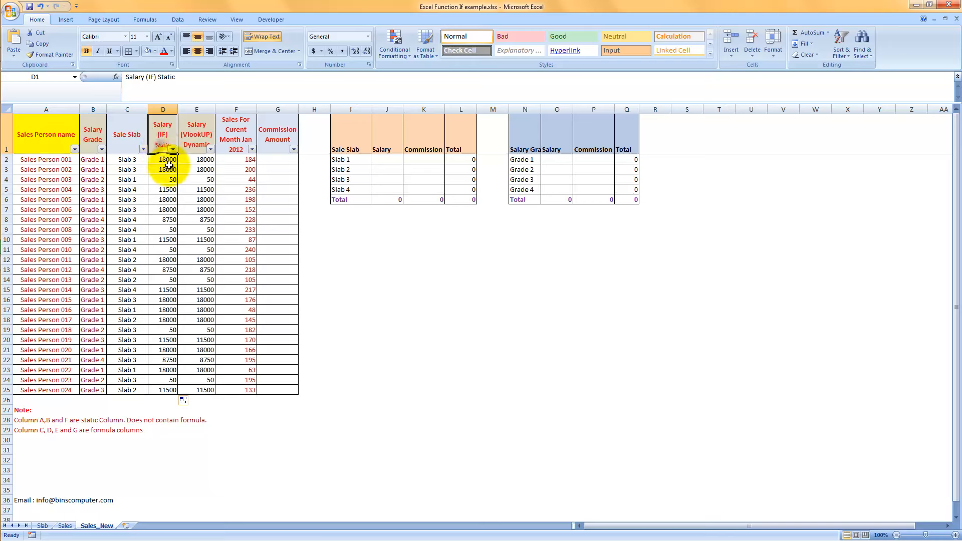
click(166, 159)
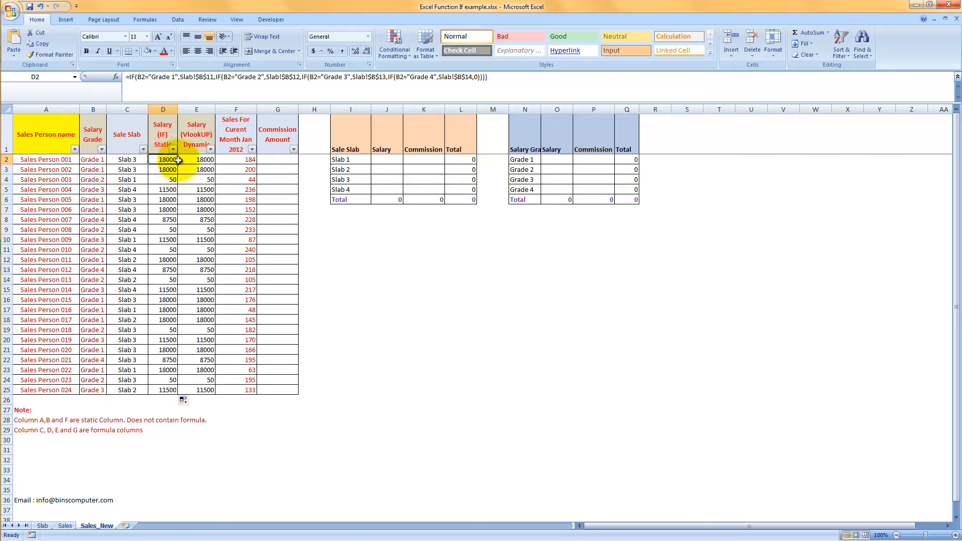
Review the slab names and their commission amounts on the Slab sheet, then return to cell G2 of Sales_New.
click(285, 160)
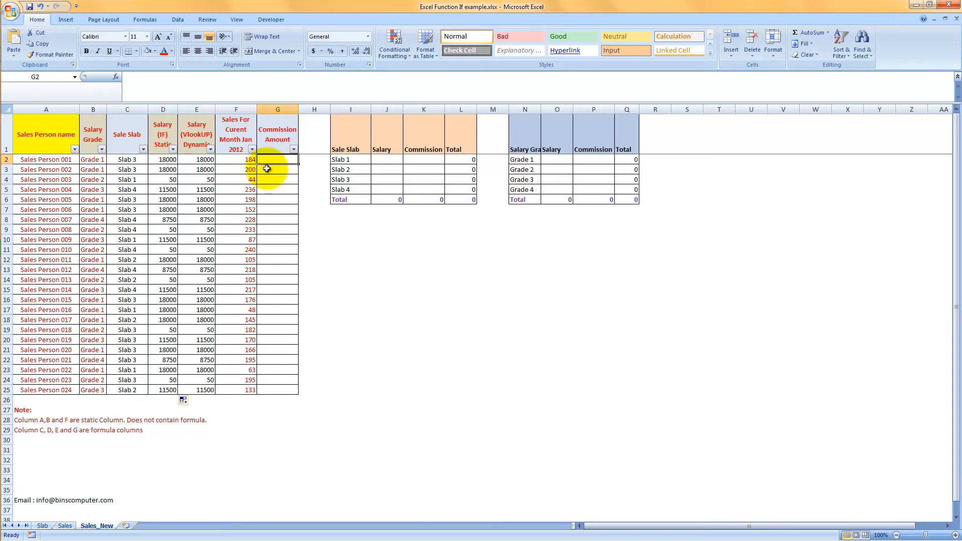
mouse_move(17, 536)
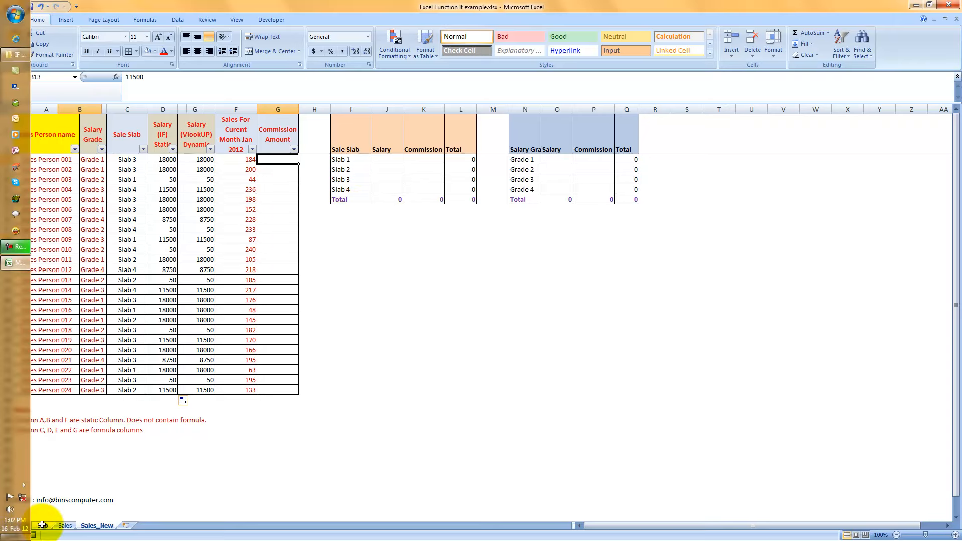
click(42, 526)
drag(116, 144, 112, 171)
drag(137, 139, 133, 167)
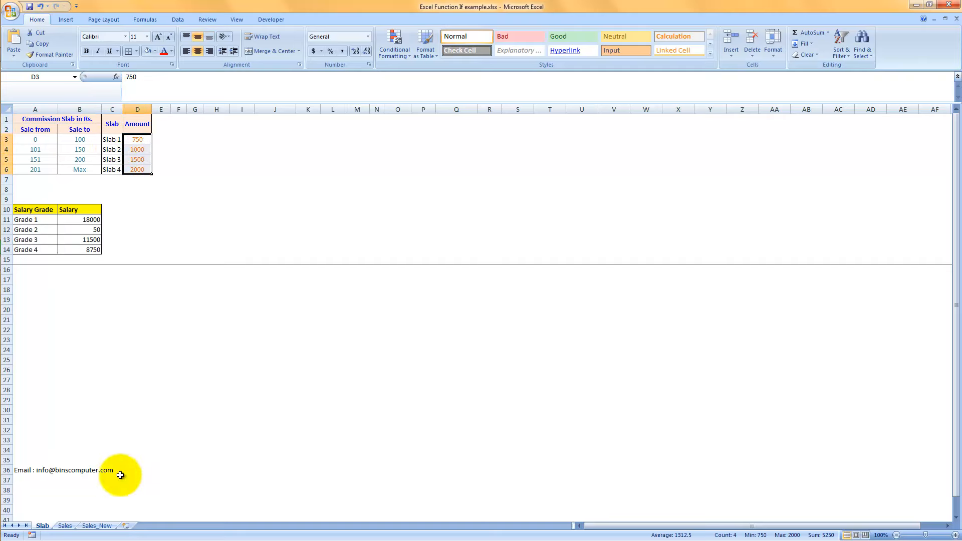
click(98, 526)
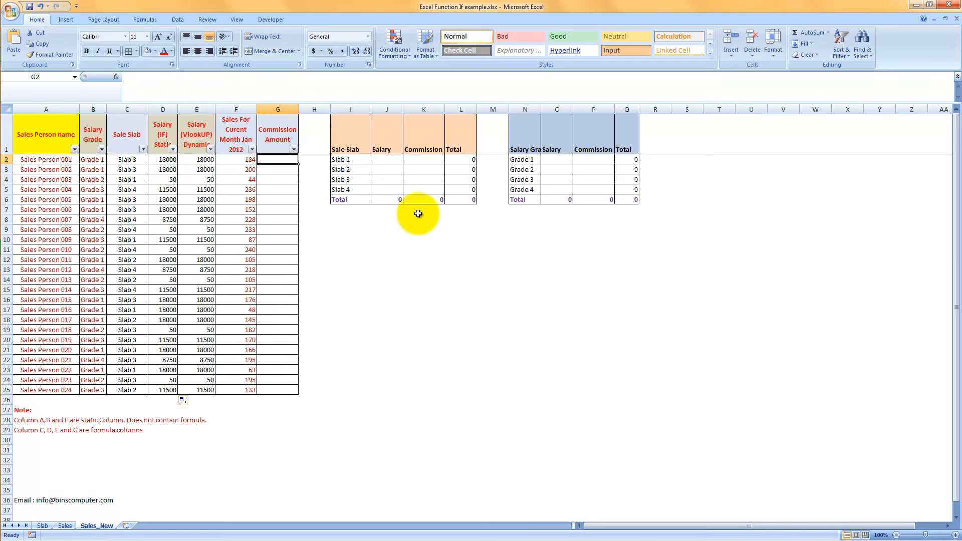
Enter the commission lookup formula =VLOOKUP(C2,Slab!$C$3:$D$6,2,0) in G2.
text(=vloo)
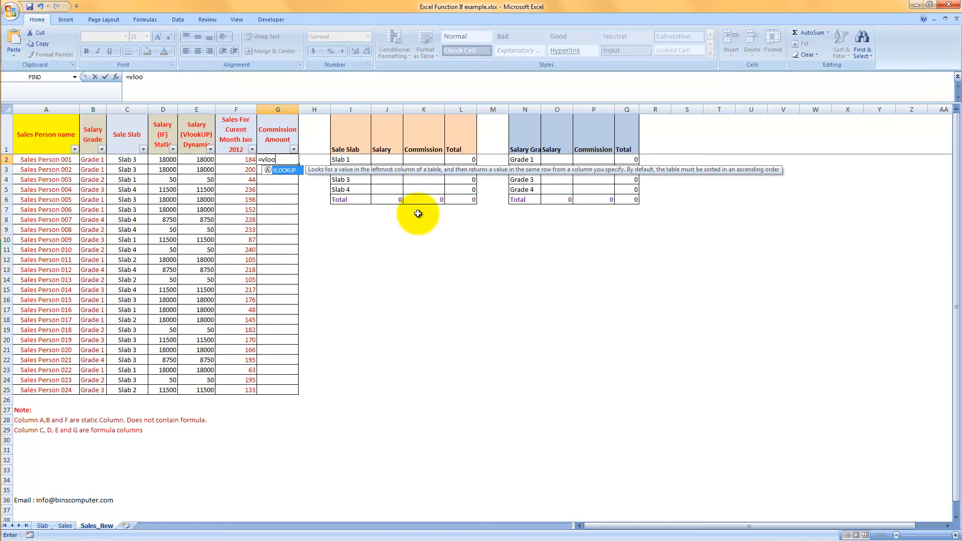
key(Tab)
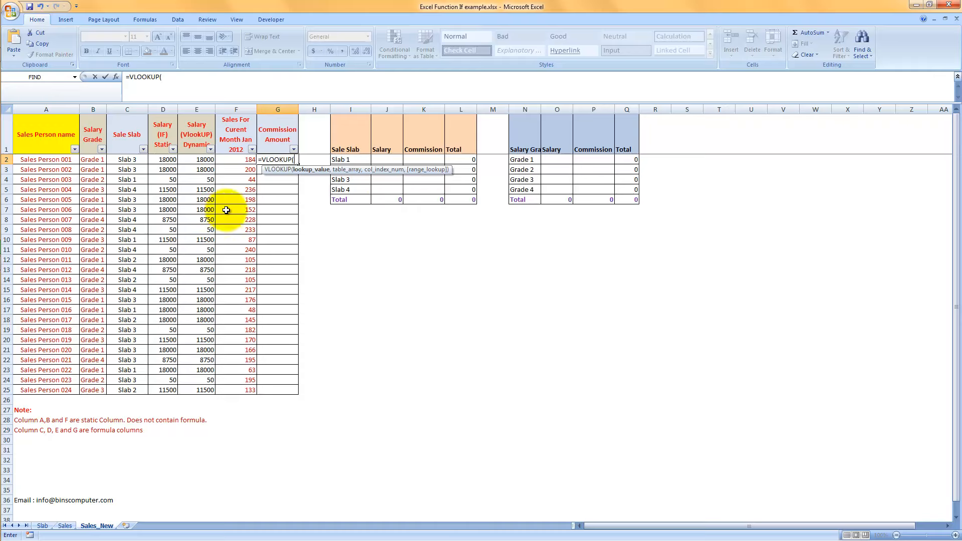
click(124, 160)
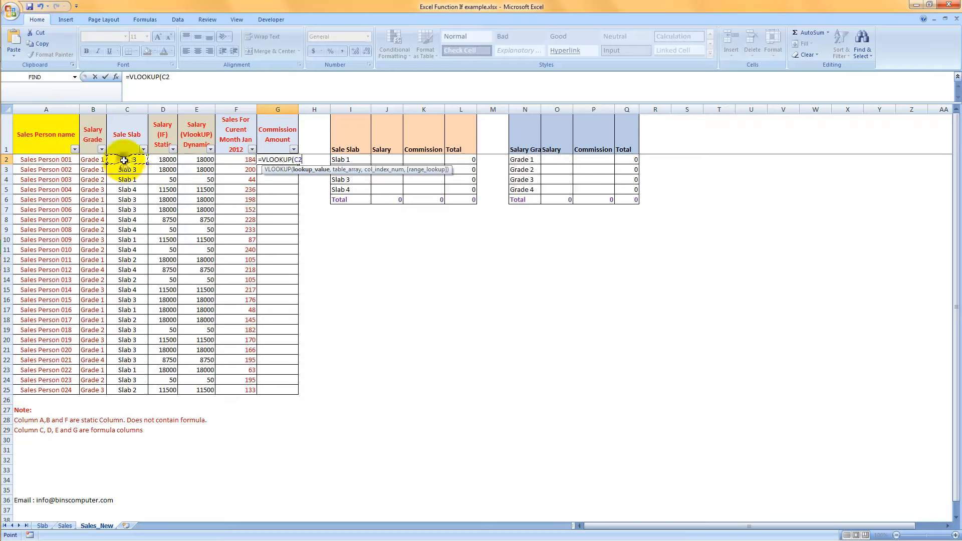
text(,Sales!)
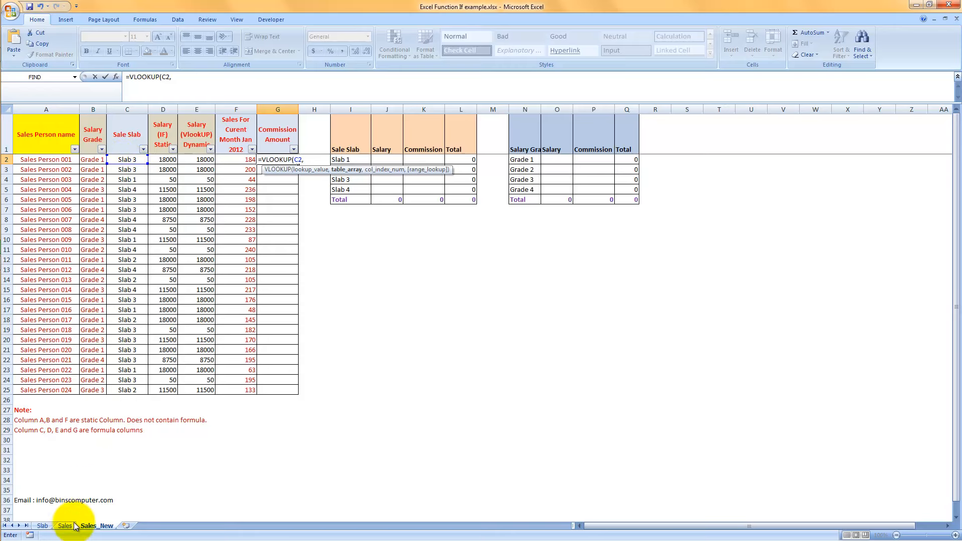
click(65, 526)
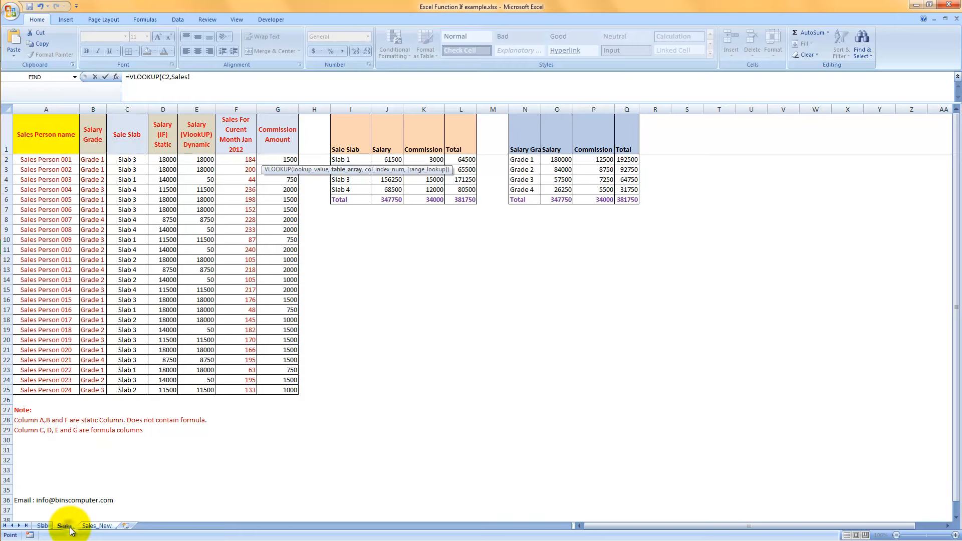
click(41, 525)
drag(106, 140, 138, 169)
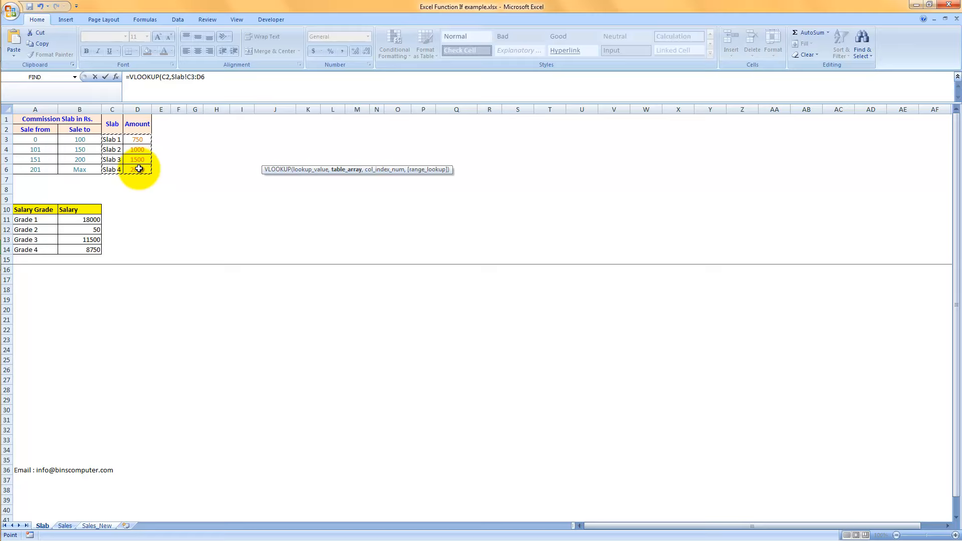
key(F4)
text(,2,0))
key(Return)
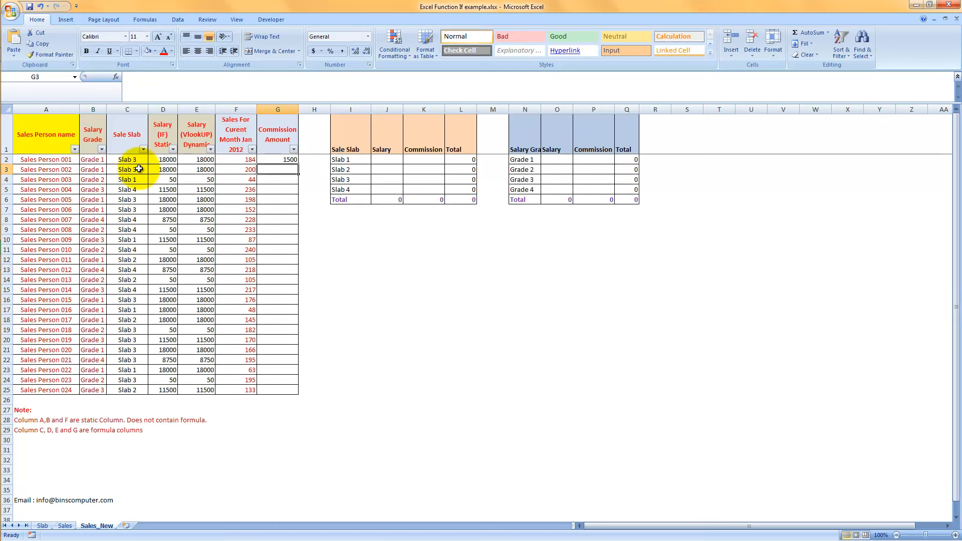
Fill the commission VLOOKUP formula from G2 down to G25 and reselect G2.
click(282, 160)
double_click(296, 164)
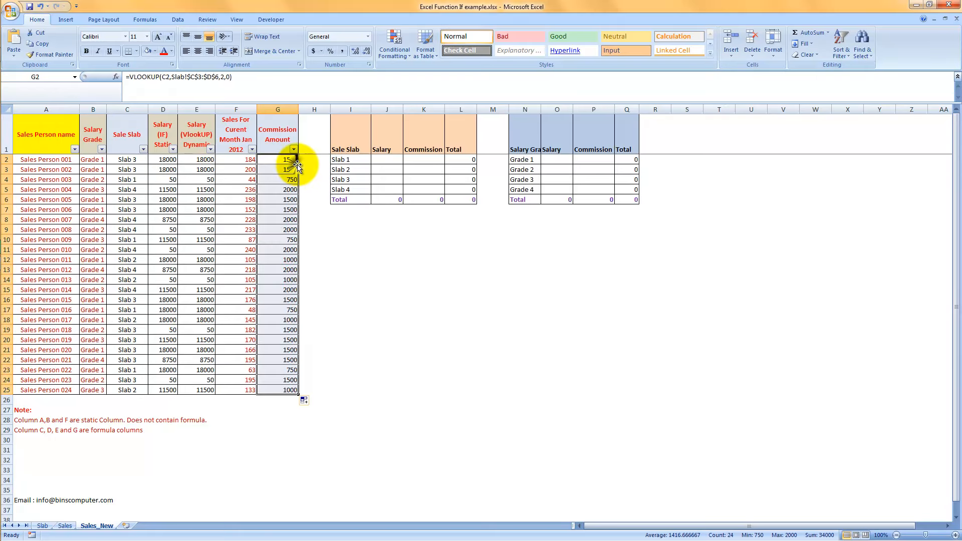
click(287, 159)
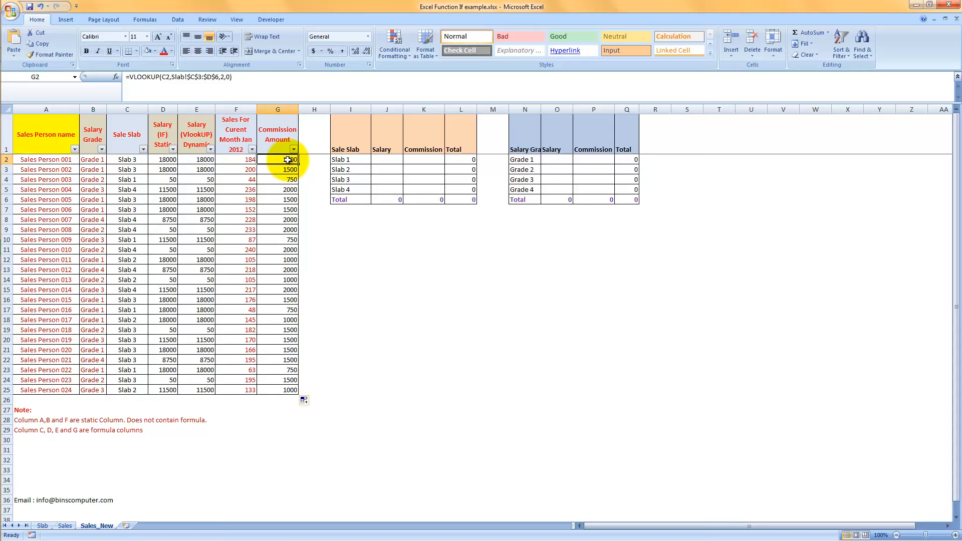
Filter the Sale Slab column to Slab 1 only and compare its commission amounts with the Slab sheet.
click(143, 149)
click(64, 228)
click(67, 237)
click(82, 318)
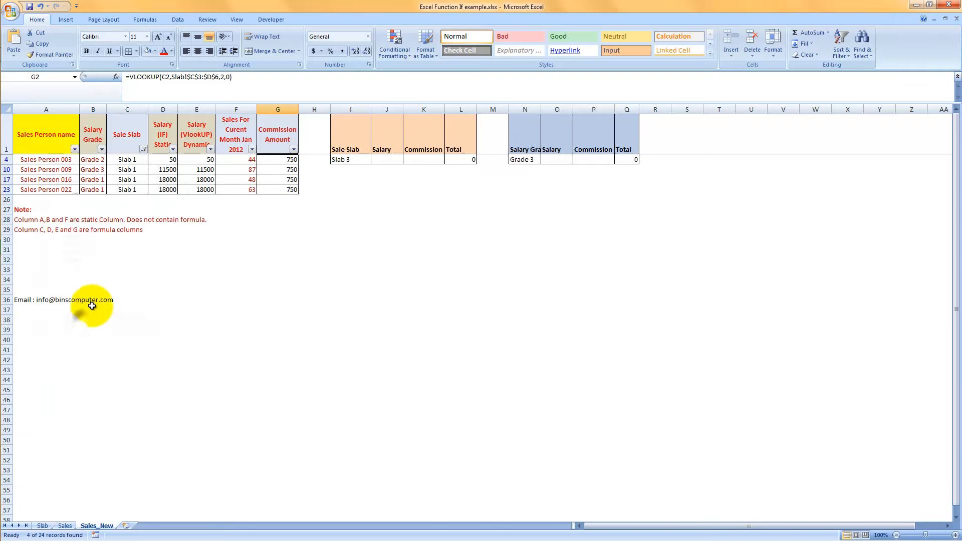
click(43, 526)
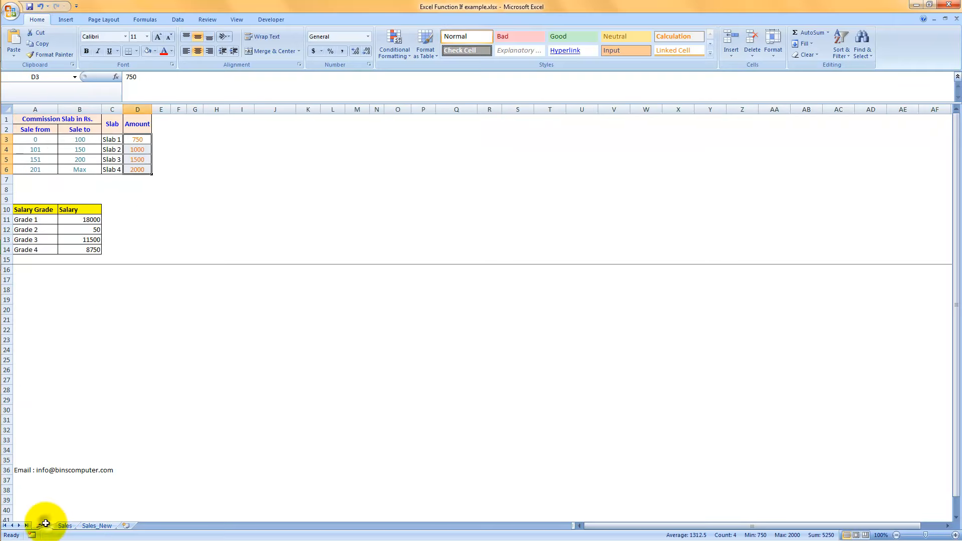
click(93, 528)
Switch the Sale Slab filter to Slab 2 only and check its commission amounts against the Slab sheet.
click(142, 149)
click(70, 236)
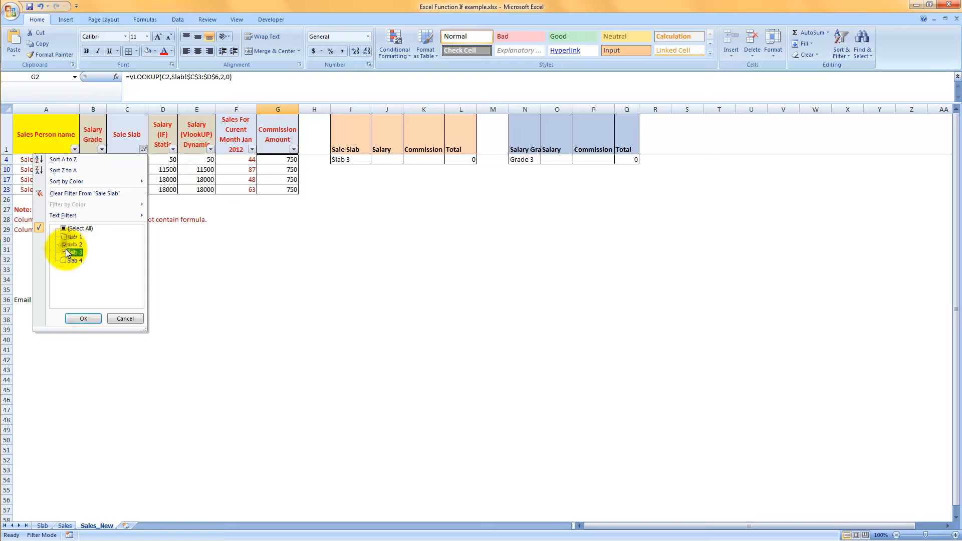
click(81, 319)
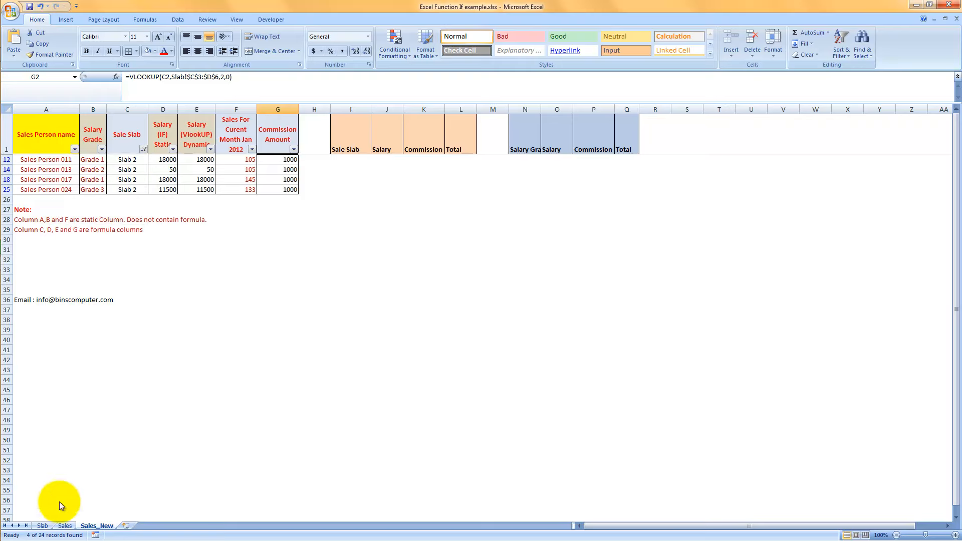
click(43, 526)
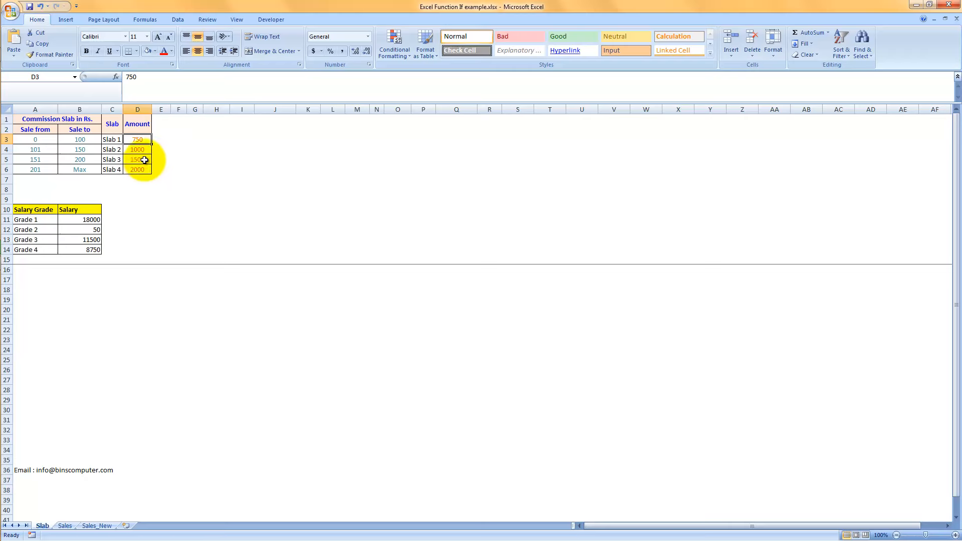
click(96, 526)
Filter the Sale Slab column to Slab 3 to examine its commission amounts, then filter it to Slab 4.
click(143, 149)
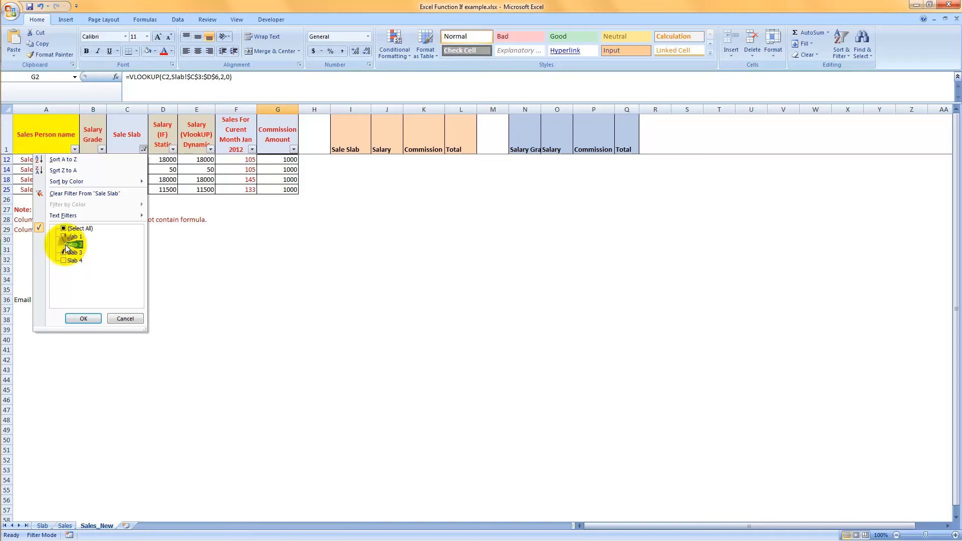
click(76, 320)
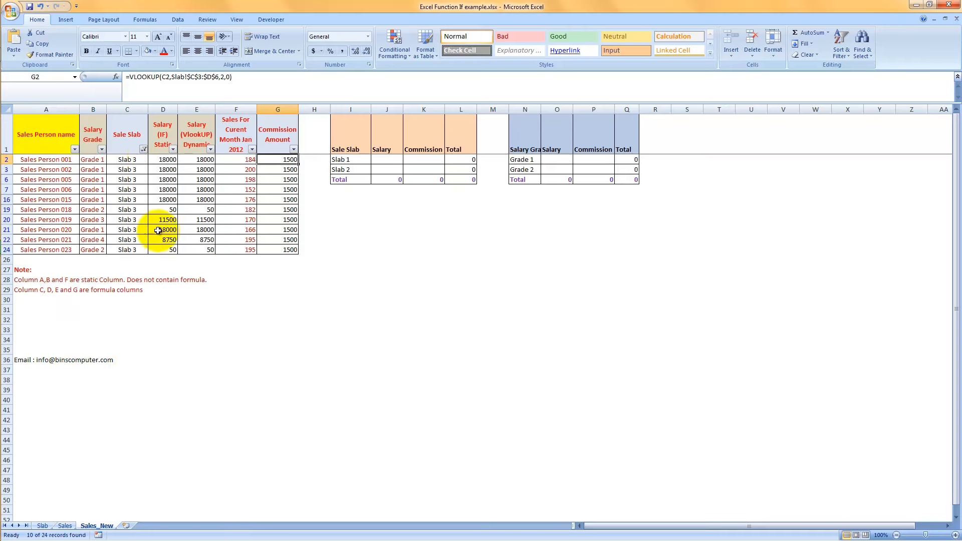
click(144, 149)
click(63, 253)
click(80, 317)
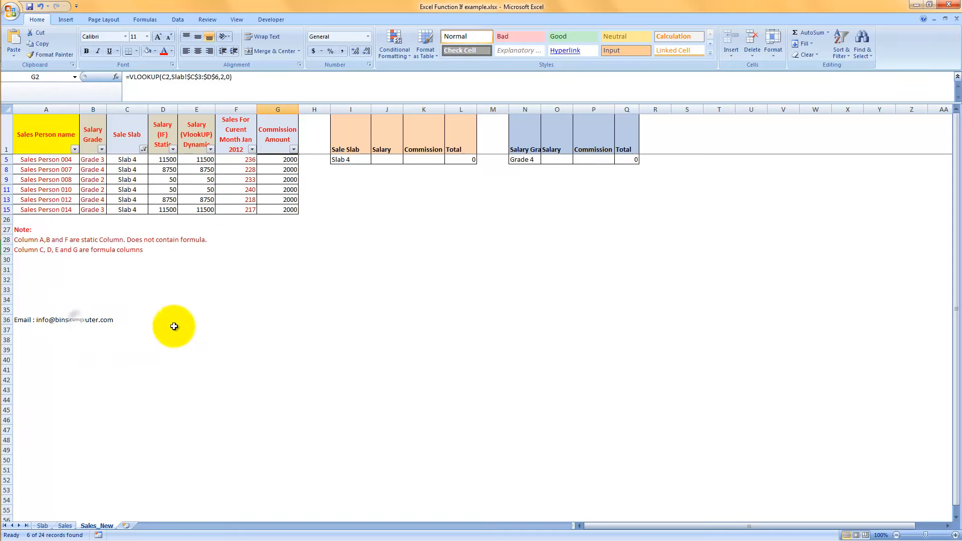
Check the Slab 4 commission amount in D6 of the Slab sheet, then show all slabs again on Sales_New.
click(42, 525)
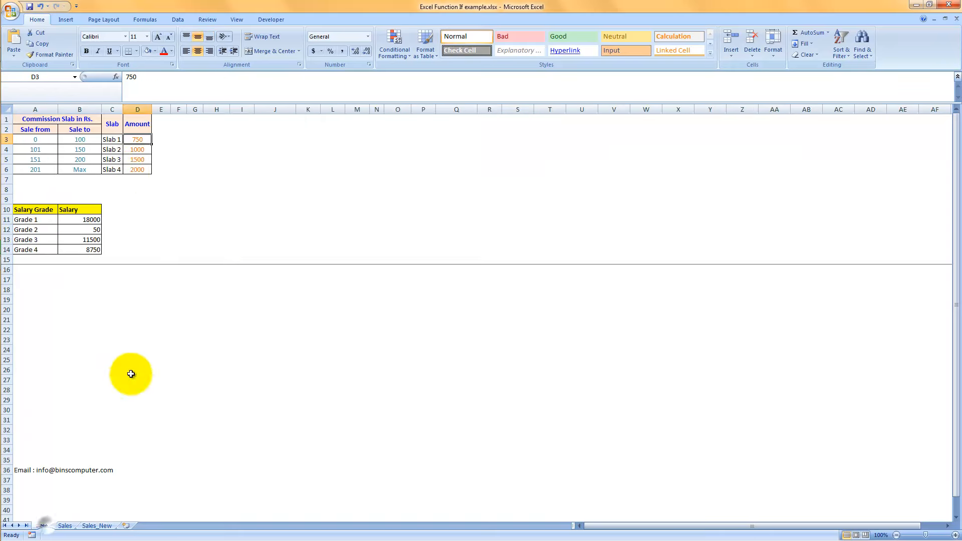
click(134, 169)
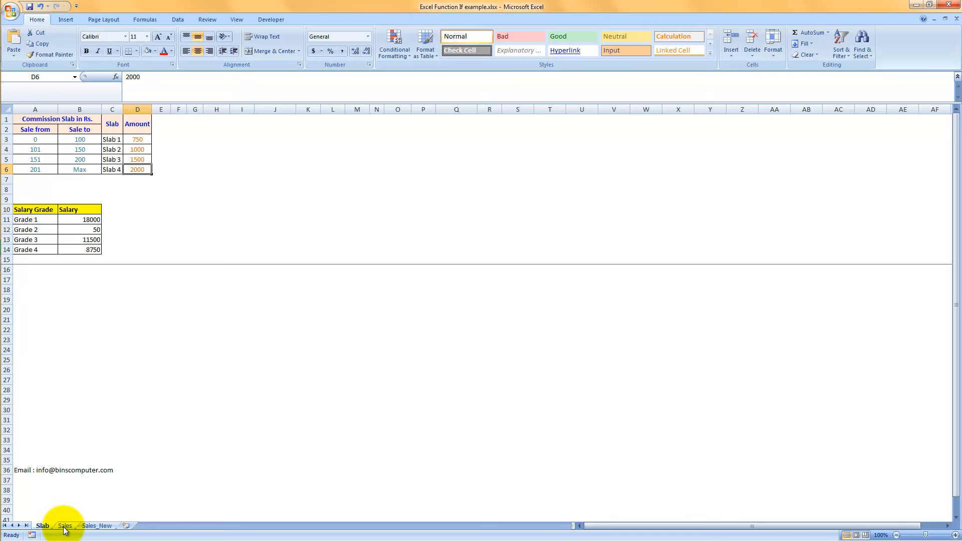
click(96, 525)
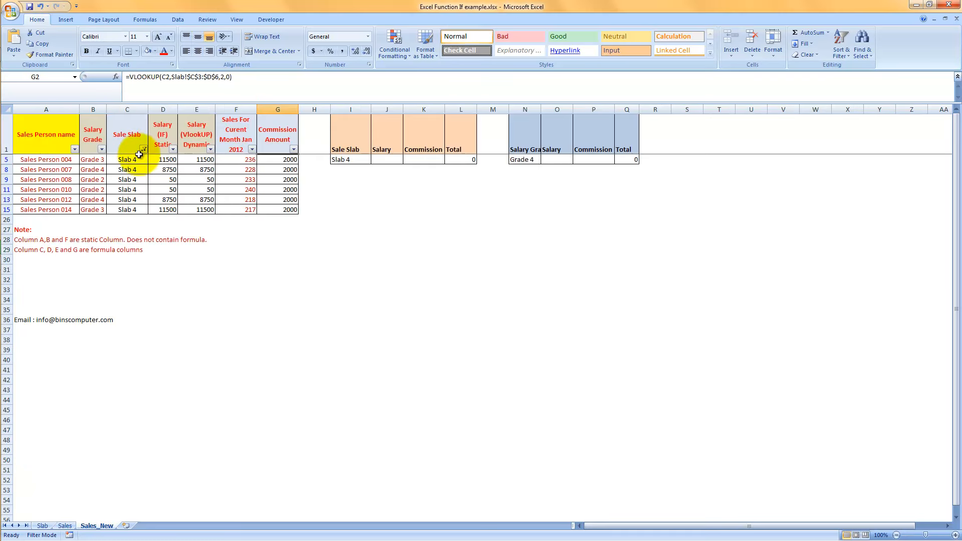
click(143, 148)
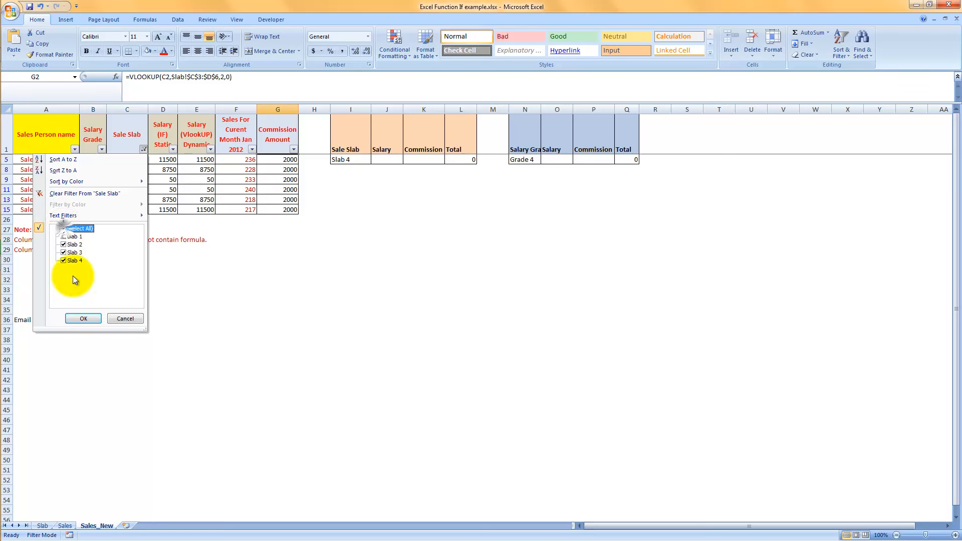
click(83, 318)
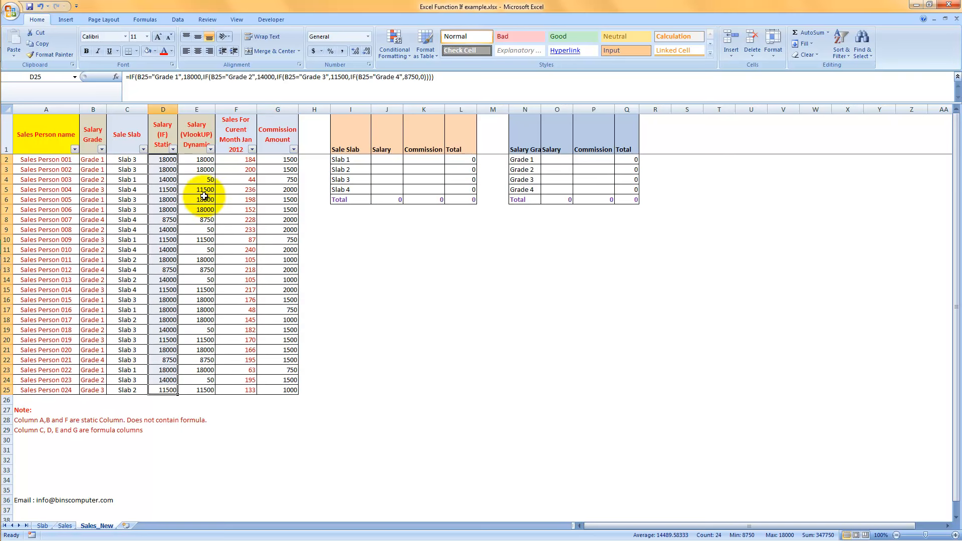
Enter =SUMIF($C$2:$E$25,I2,$E$2:$E$25) in J2 to sum the dynamic salary for Slab 1.
click(195, 160)
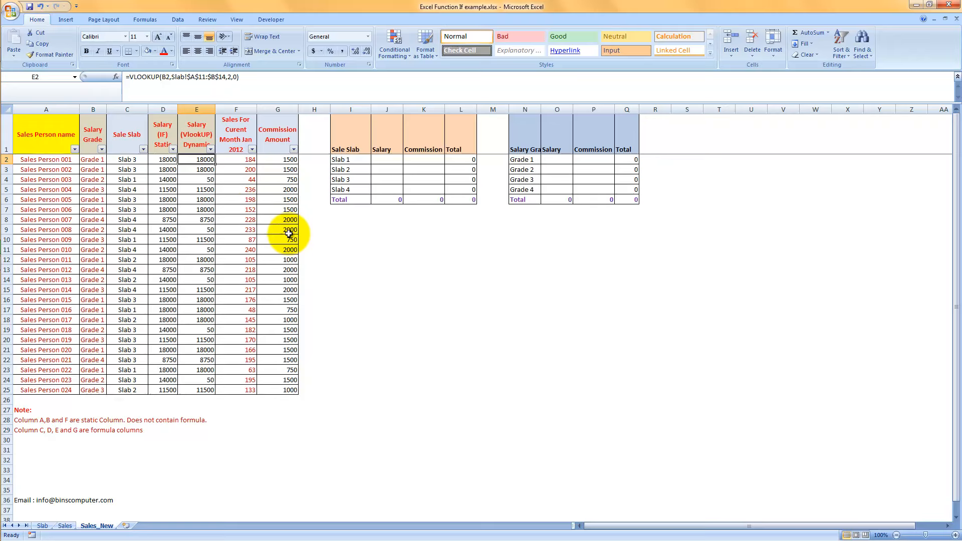
click(383, 160)
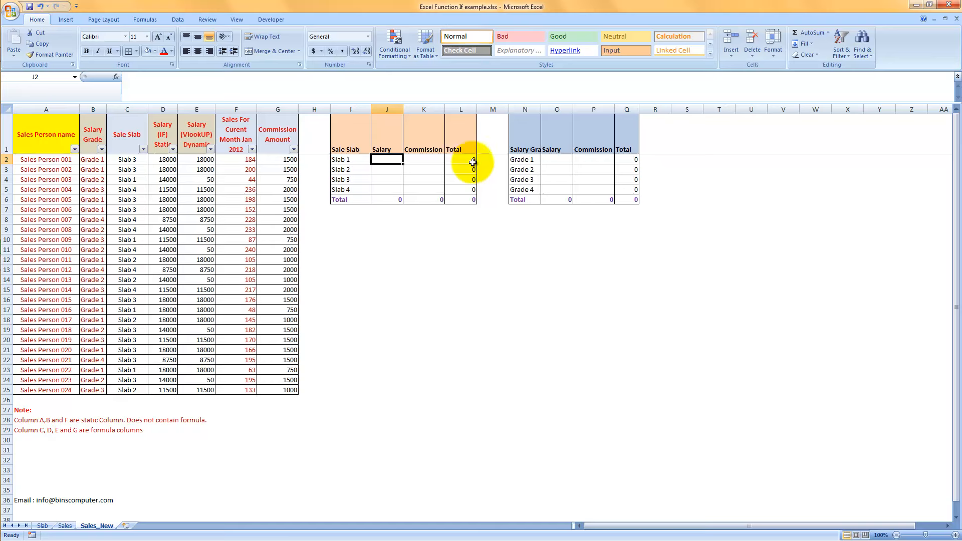
text(=sumi)
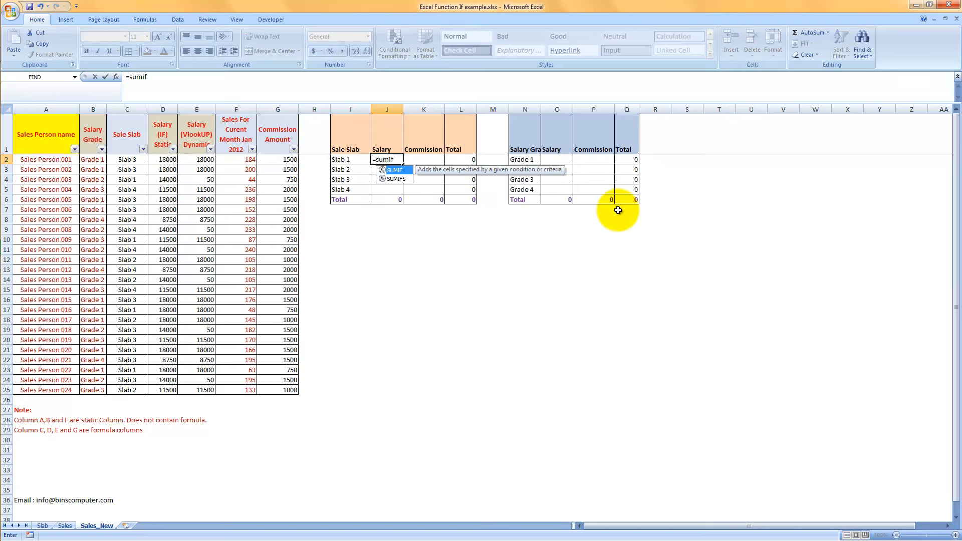
text(f)
key(Tab)
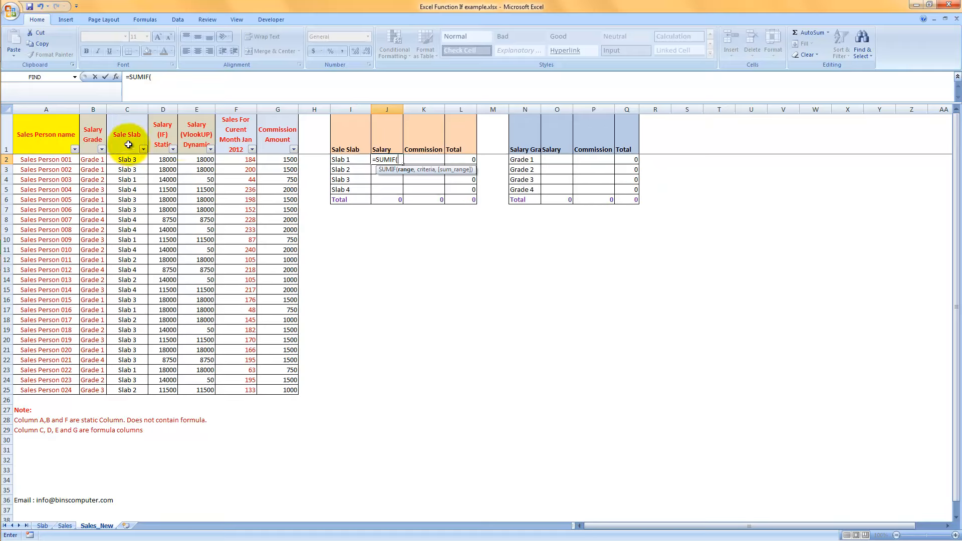
drag(122, 159, 209, 174)
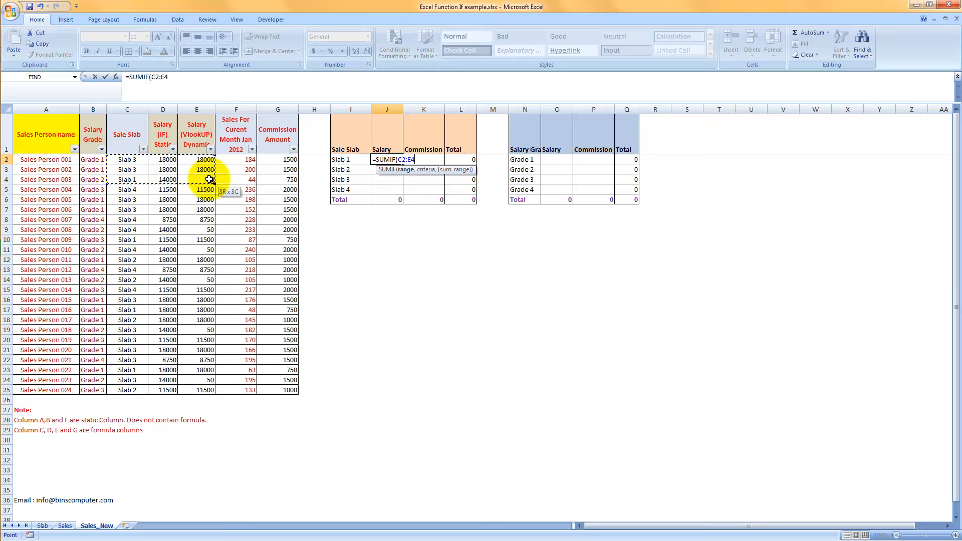
drag(209, 180, 195, 392)
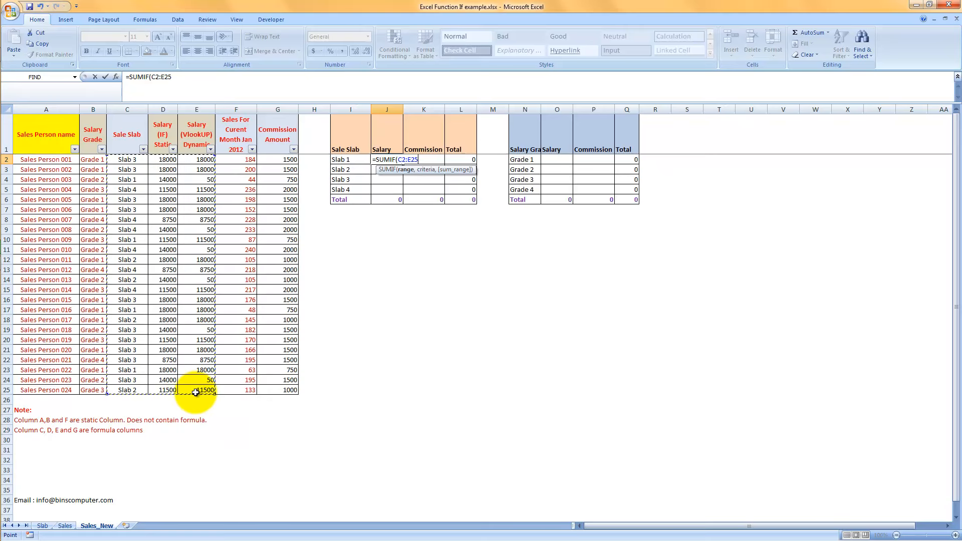
key(F4)
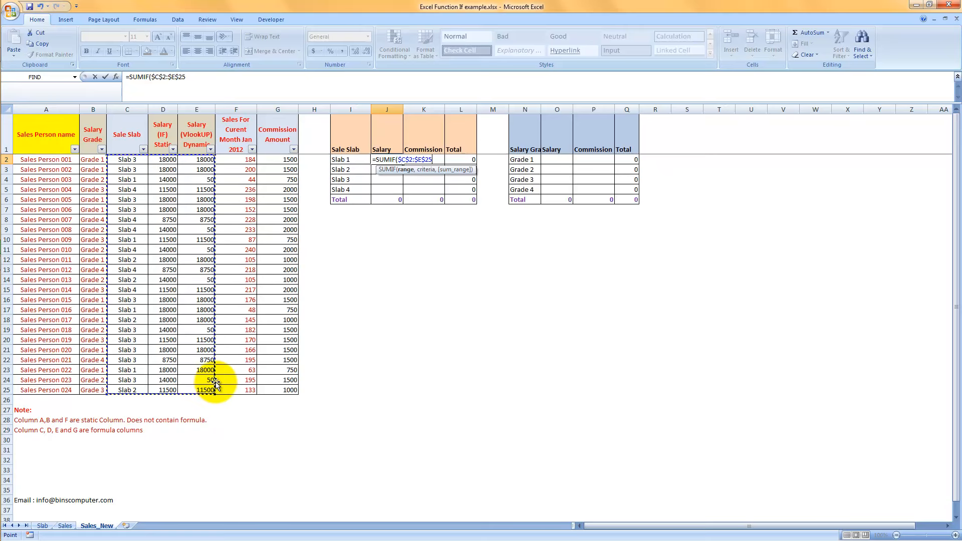
text(,)
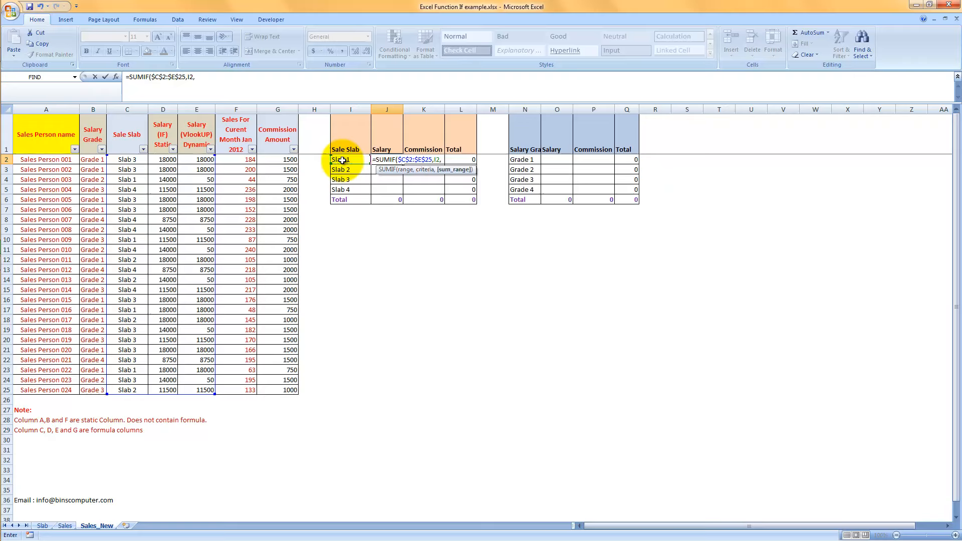
drag(197, 159, 203, 387)
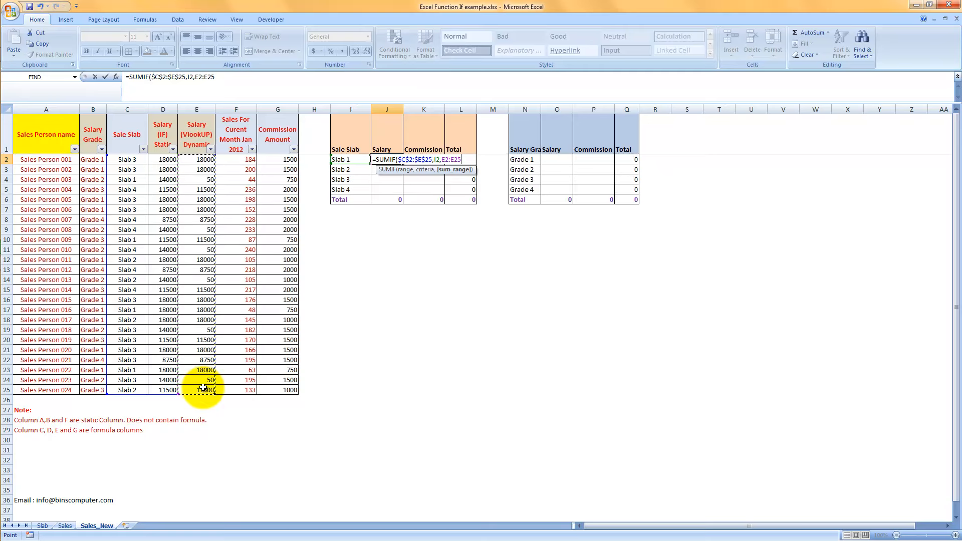
key(F4)
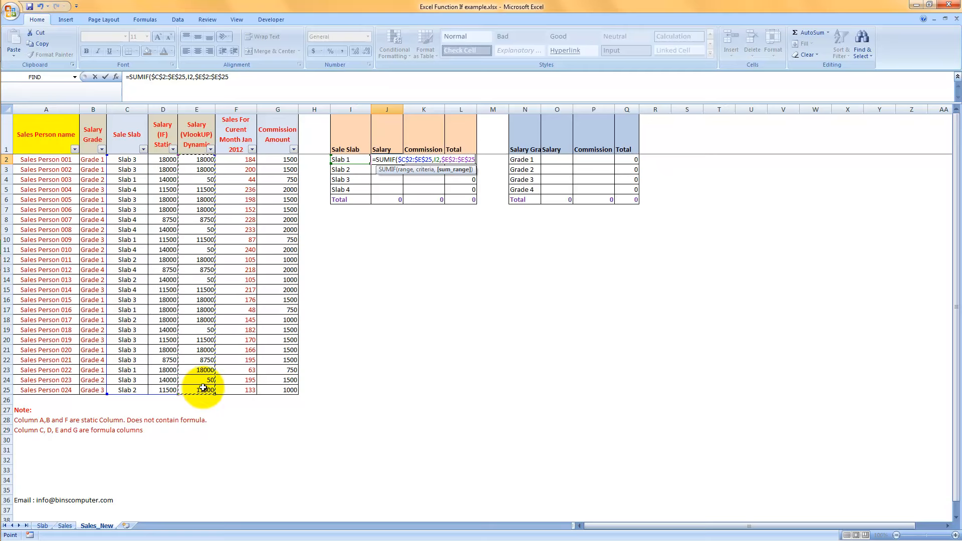
text())
key(Return)
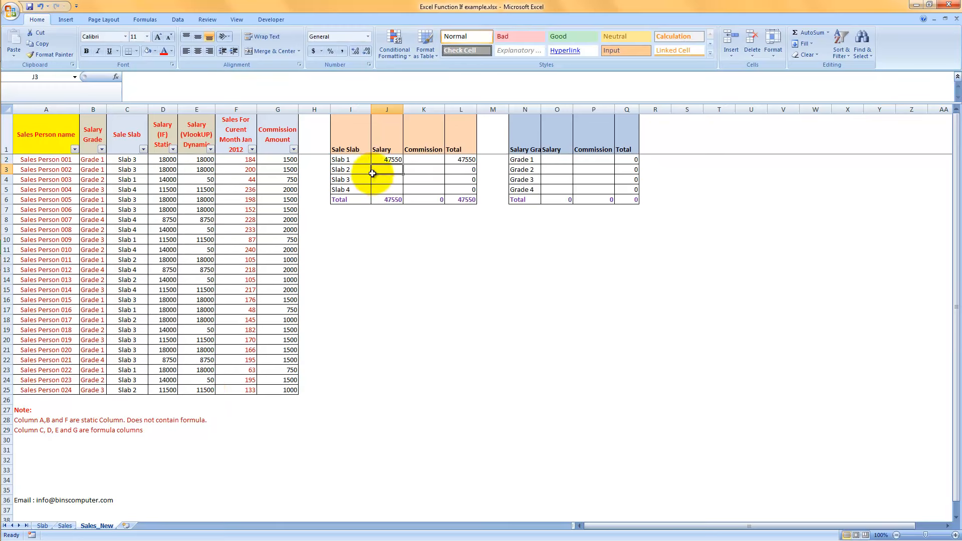
Fill the salary SUMIF formula from J2 down through J5 and inspect the cell references in J3.
click(387, 160)
drag(403, 164, 402, 191)
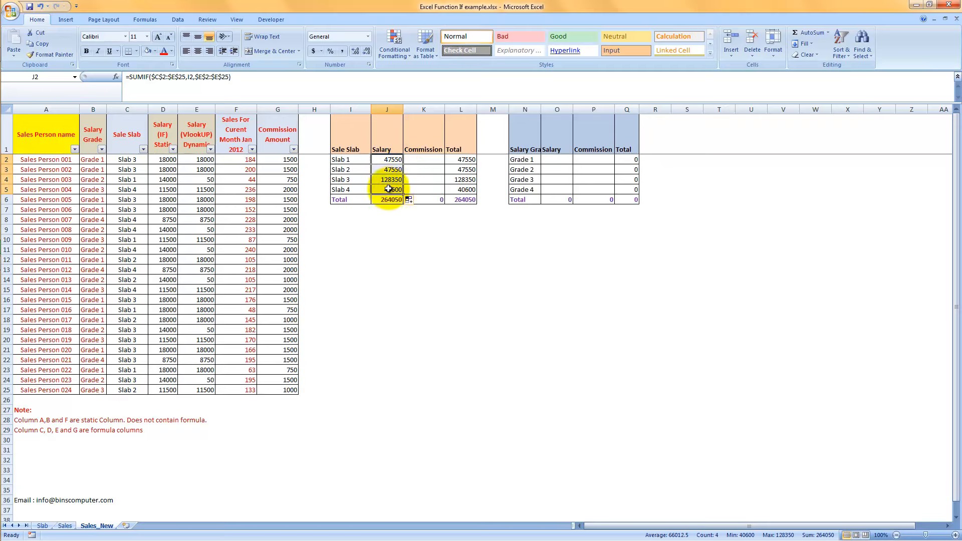
click(387, 170)
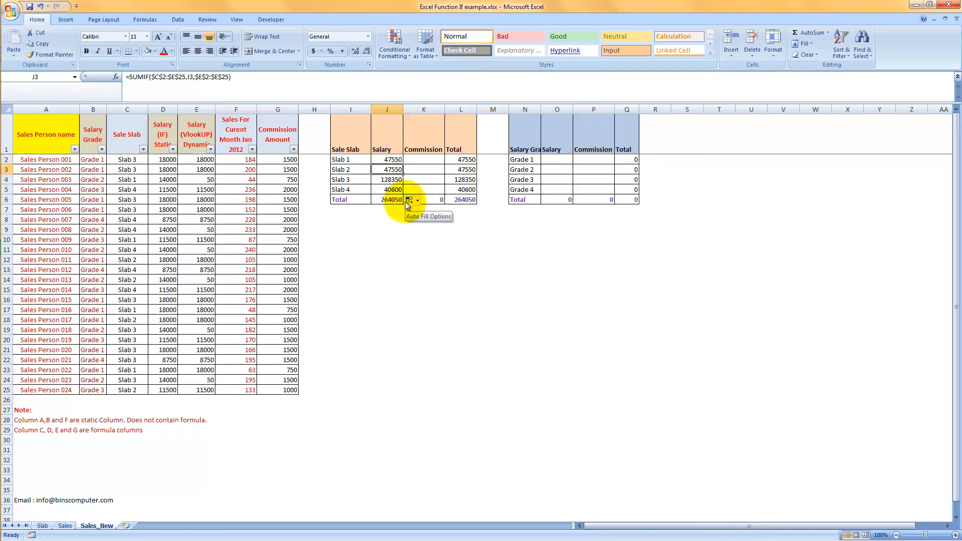
key(F2)
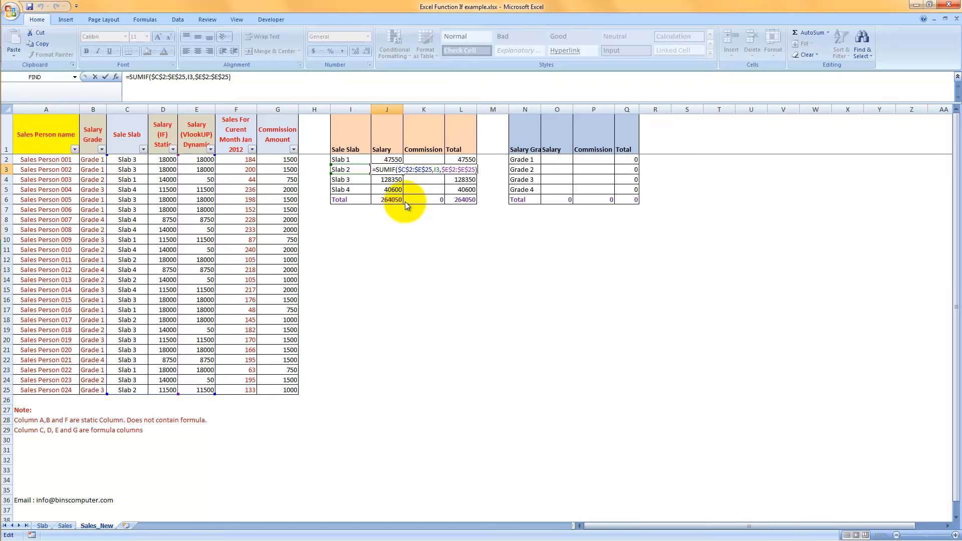
key(Escape)
key(Up)
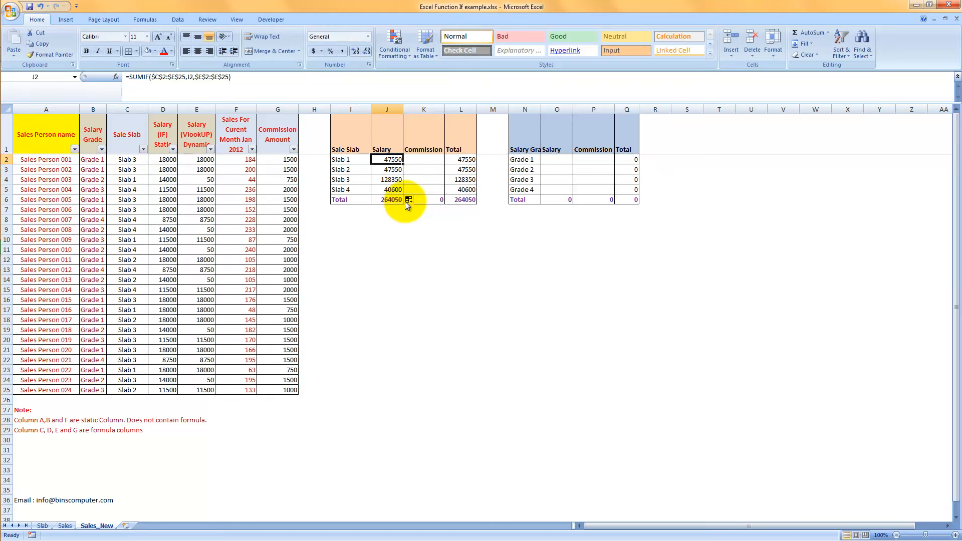
Compare the slab salary total in J6 with the same cell on the Sales sheet.
click(392, 202)
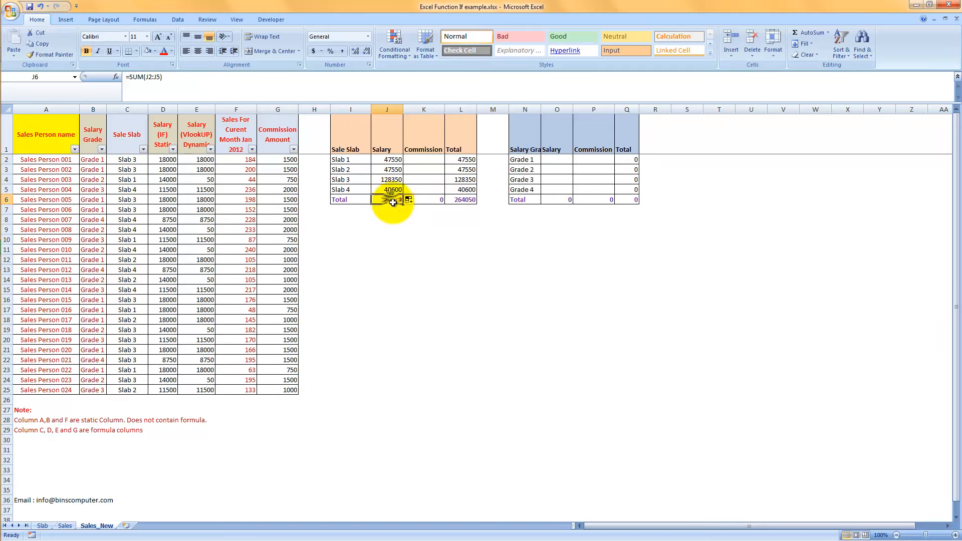
click(65, 526)
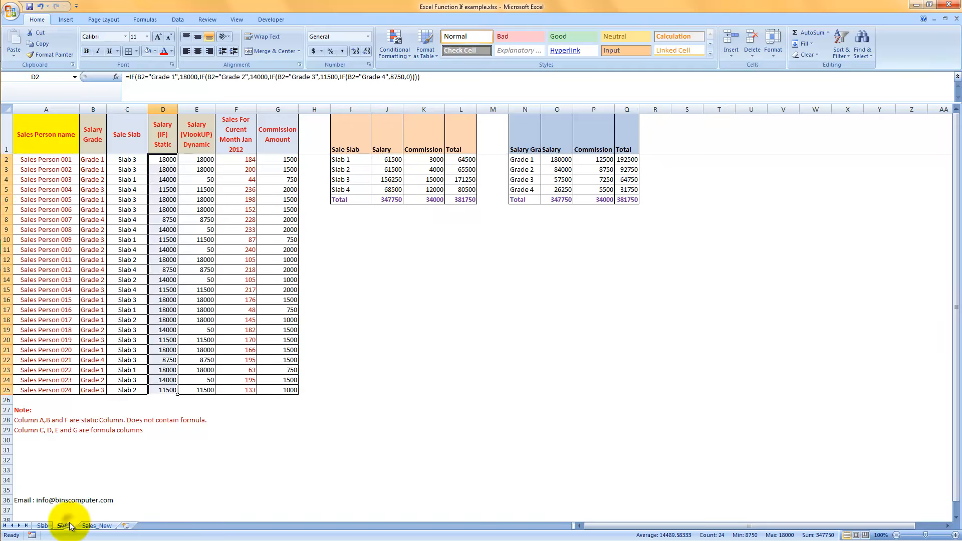
click(396, 198)
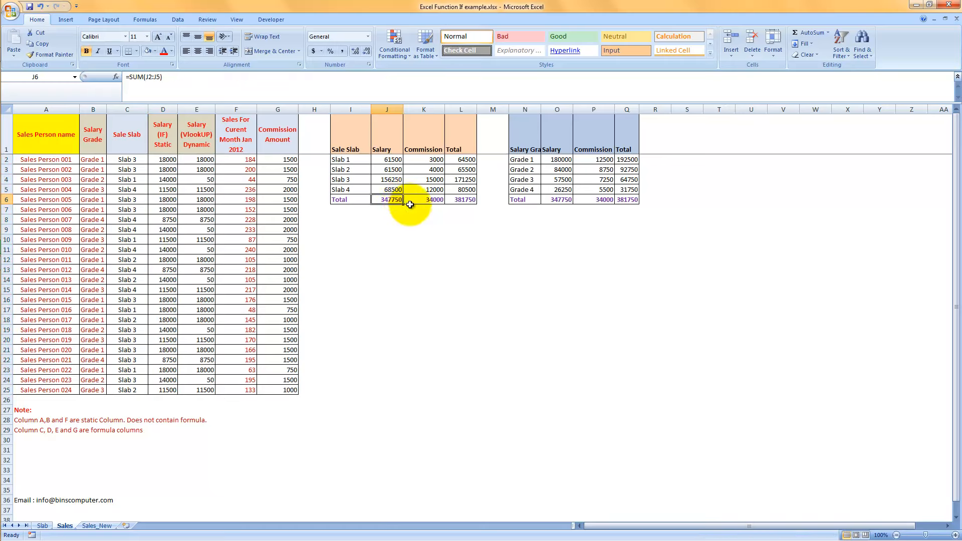
Compare the J2 salary formula on Sales_New with the Sales sheet's J2 formula, and check the commission formula in K2 there.
click(89, 525)
click(386, 159)
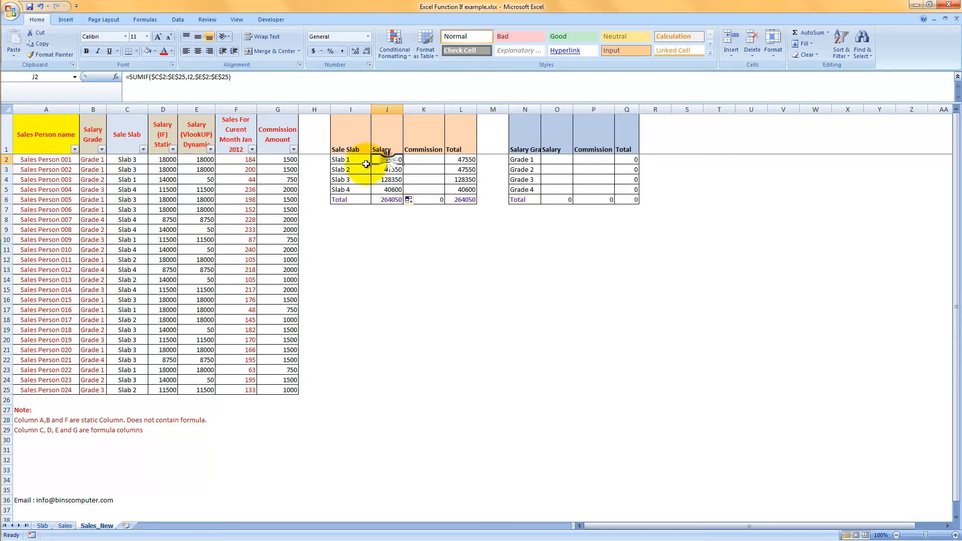
key(F2)
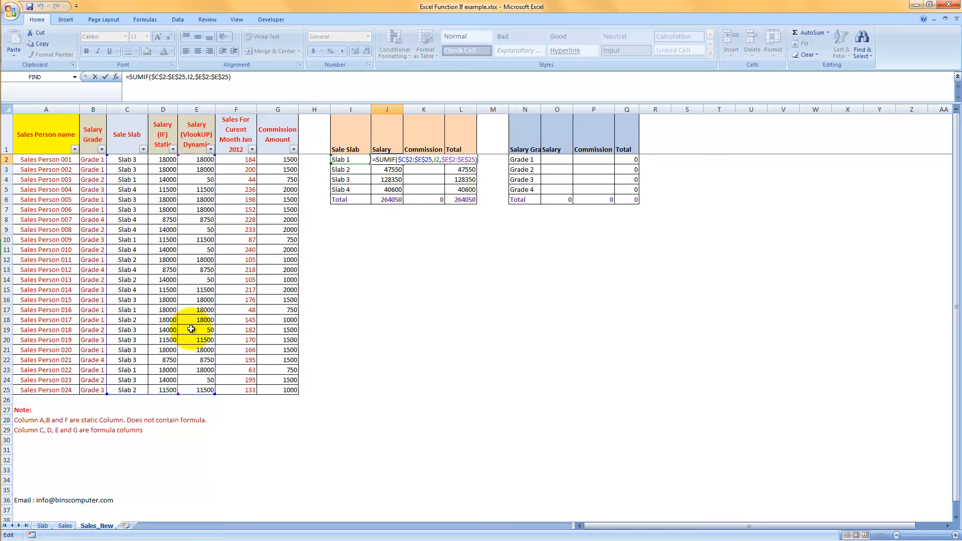
key(Escape)
click(65, 527)
click(388, 159)
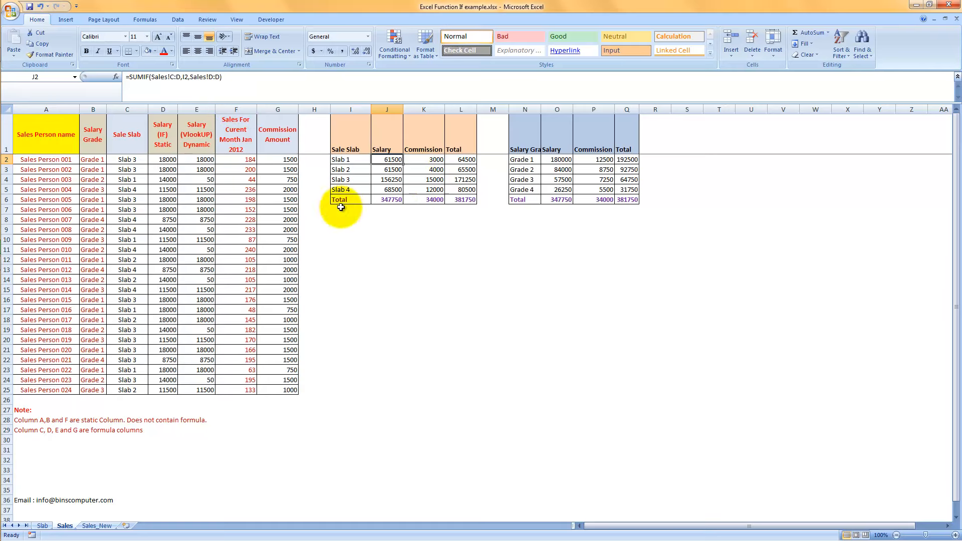
click(435, 159)
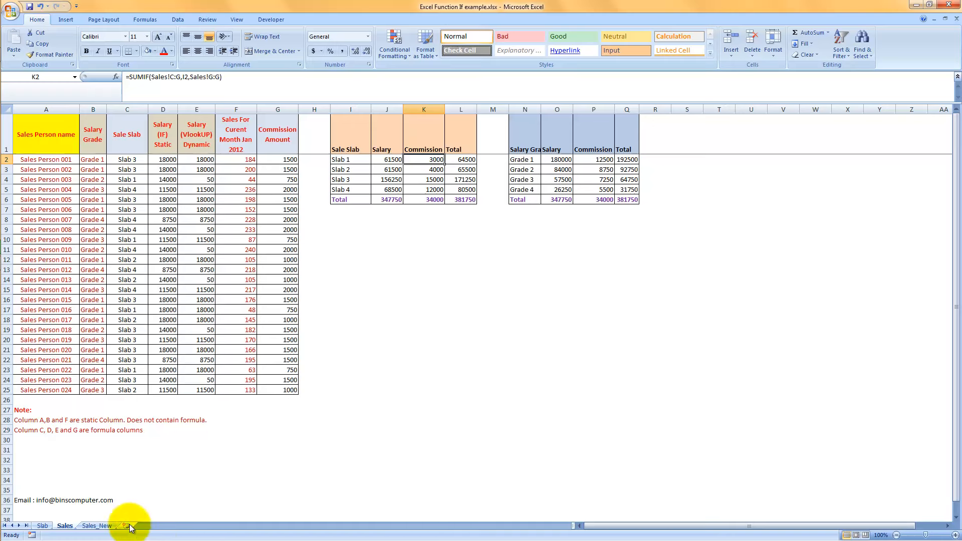
click(98, 526)
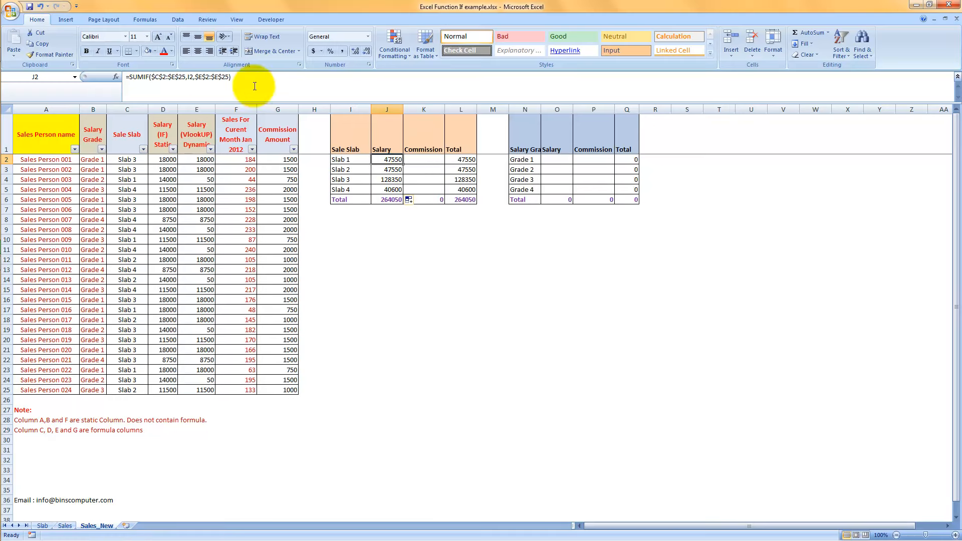
Change the sum range in J2's SUMIF formula to $D$2:$D$25.
click(200, 76)
text(d)
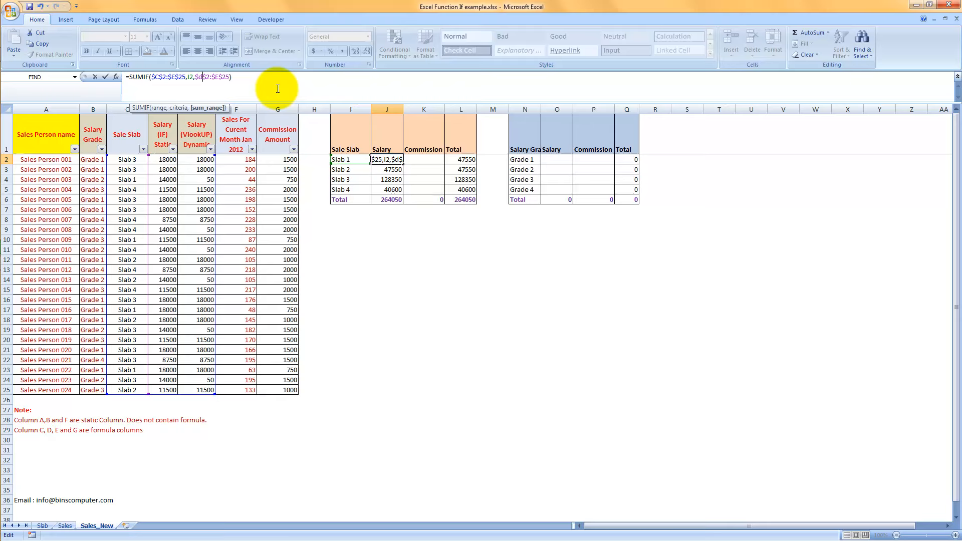
click(220, 77)
key(BackSpace)
text(d)
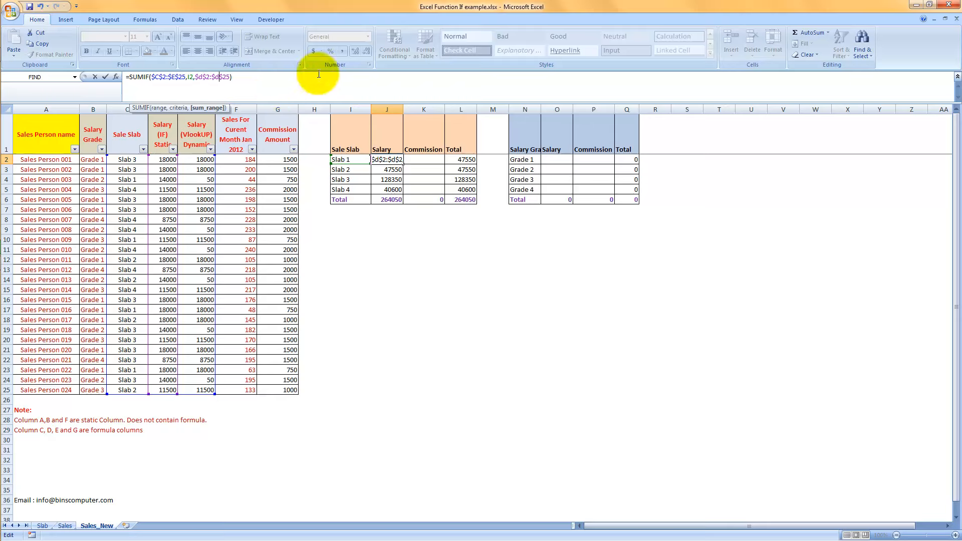
key(Return)
Fill the J2 formula down through J5 and compare the slab salaries with the Sales sheet.
key(End)
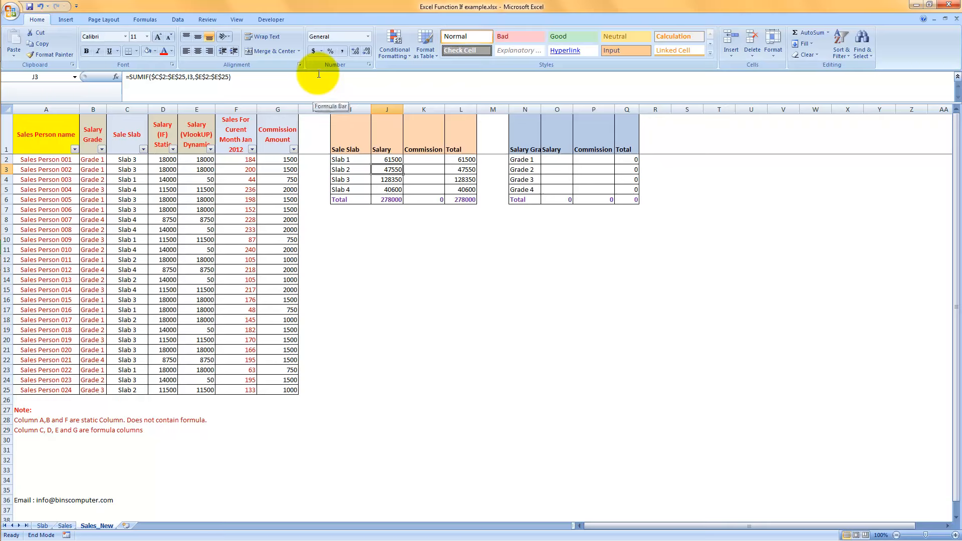
drag(385, 160, 384, 186)
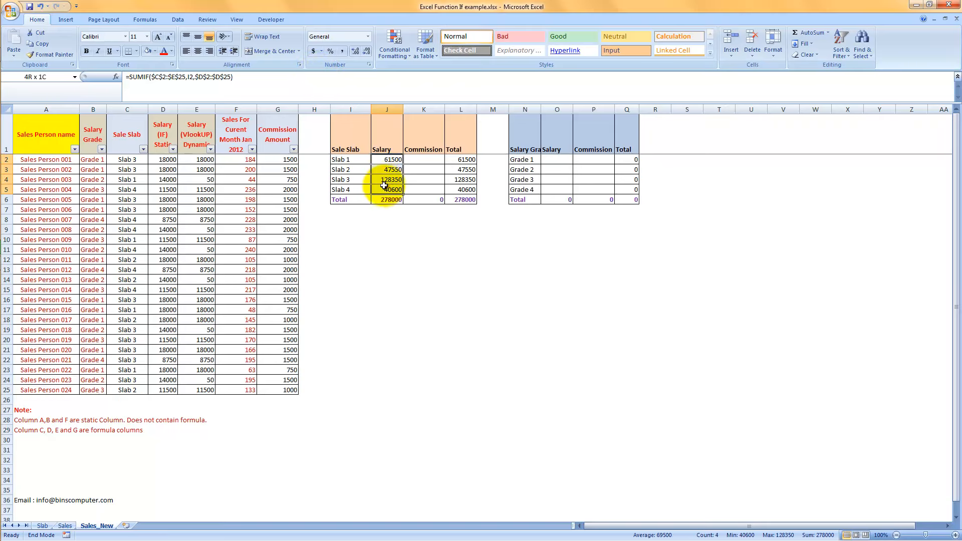
key(ctrl+d)
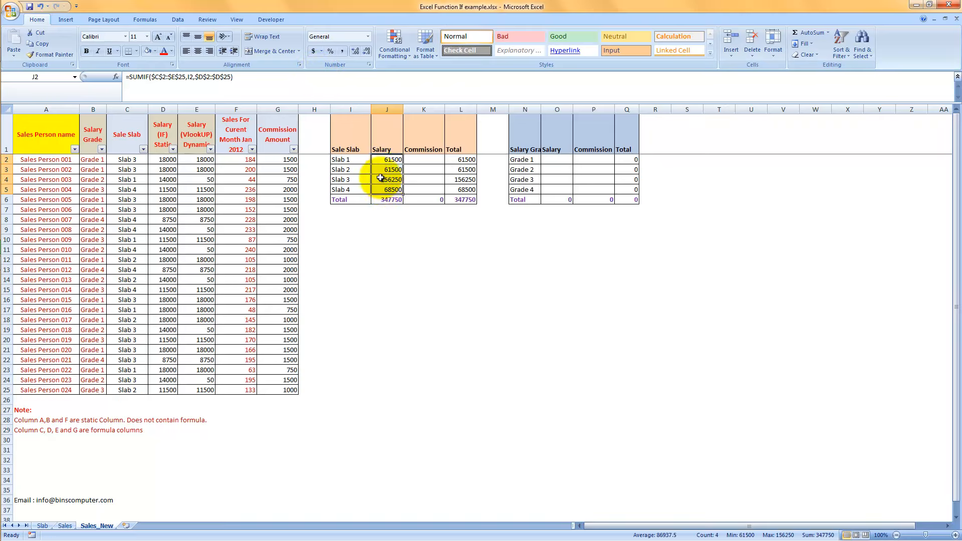
click(382, 169)
click(65, 526)
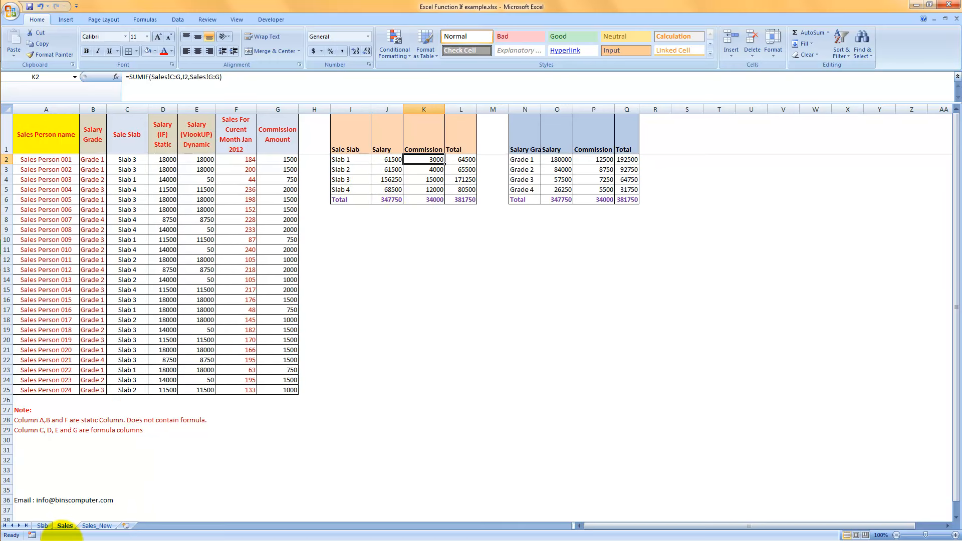
click(95, 526)
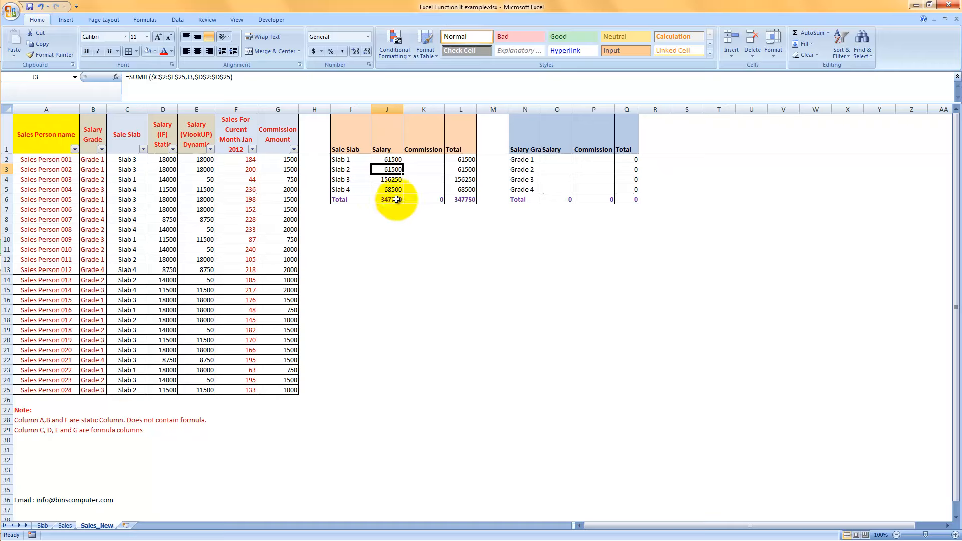
Enter =SUMIF($C$2:$G$25,I2,$G$2:$G$25) in K2 to total the Slab 1 commission.
click(416, 160)
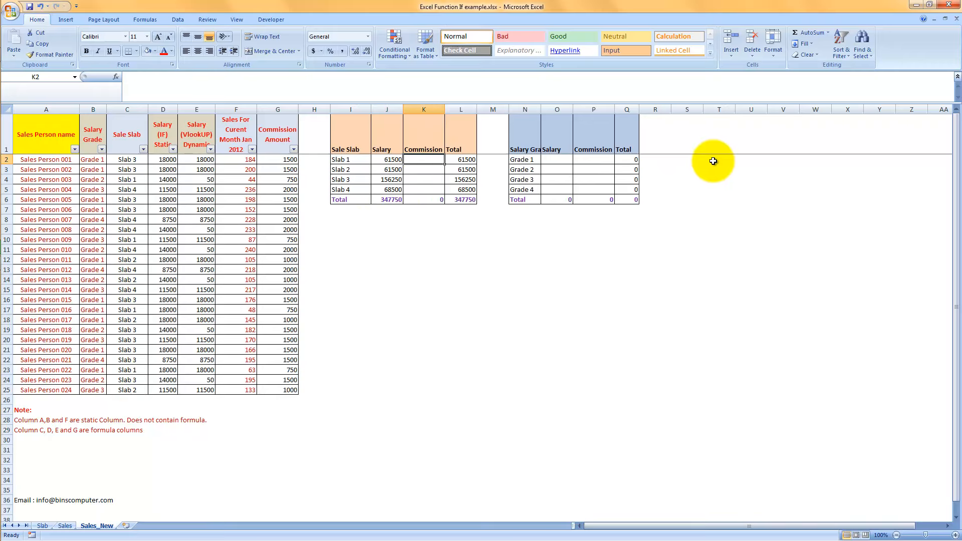
text(=swu)
key(BackSpace)
text(umi)
key(Tab)
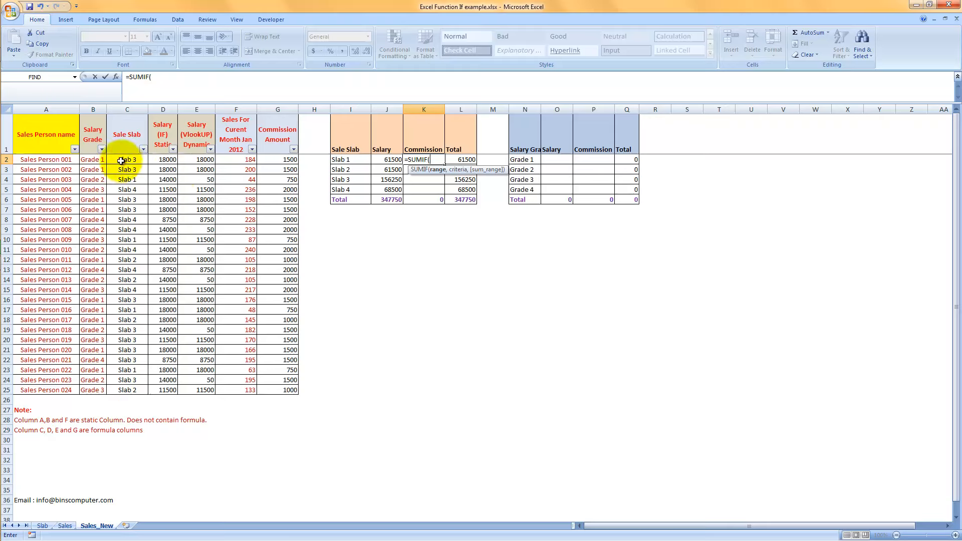
drag(110, 159, 295, 389)
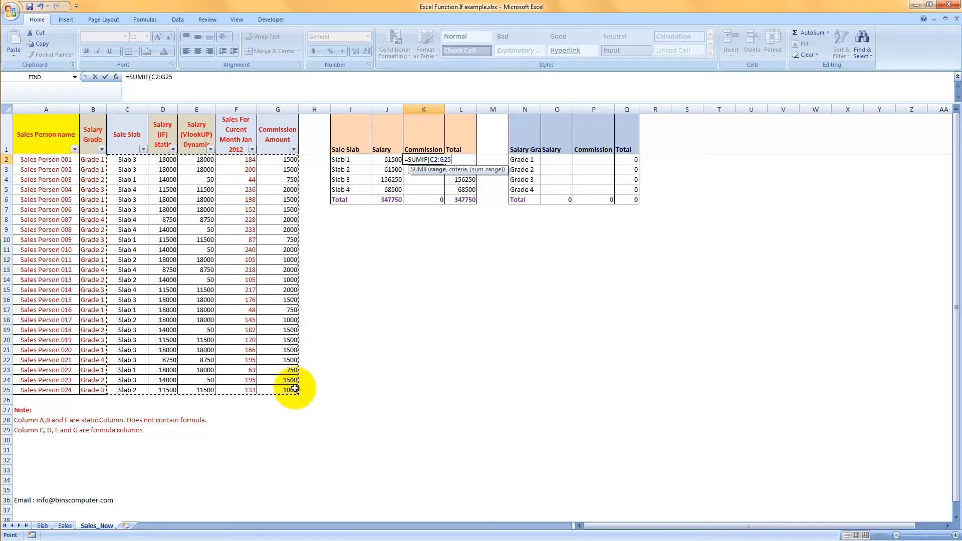
key(F4)
text(,)
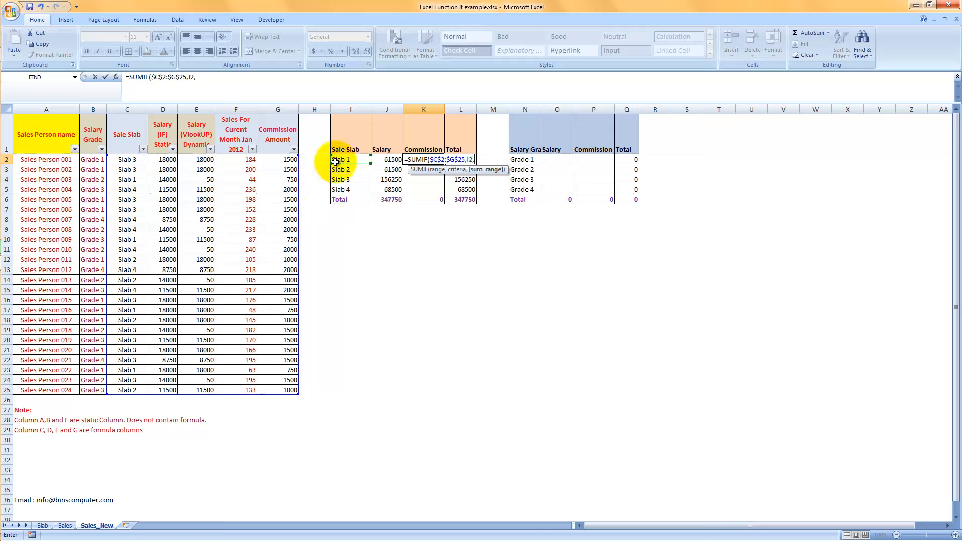
drag(283, 161, 285, 393)
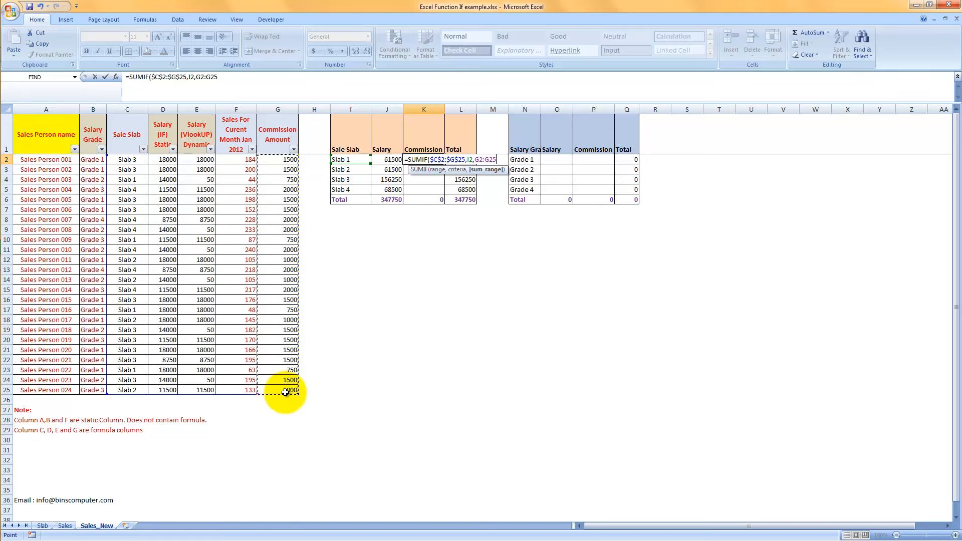
key(F4)
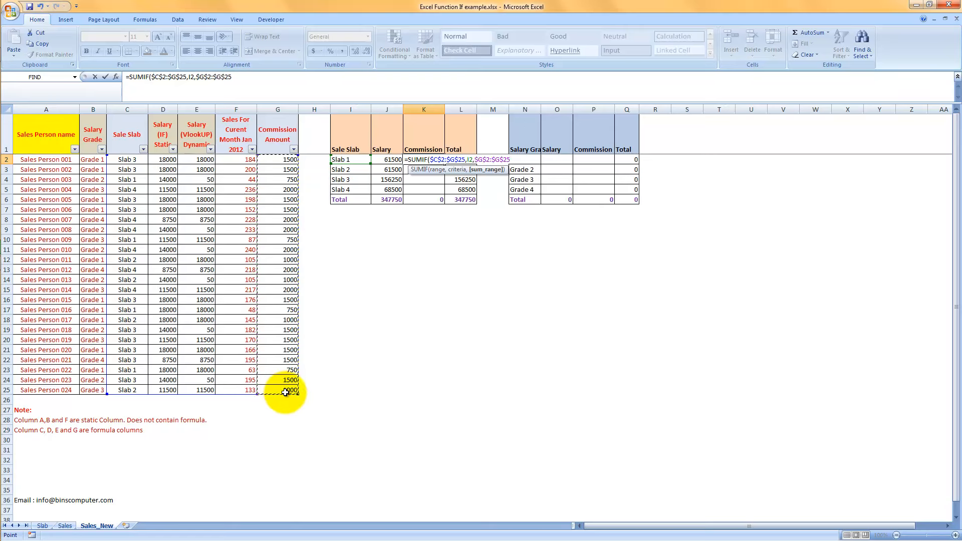
text())
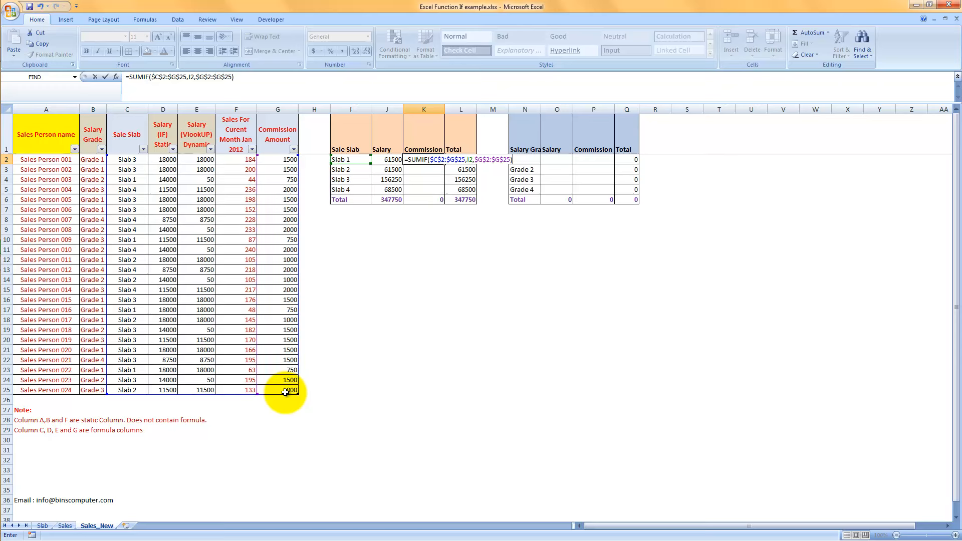
key(Return)
Copy the K2 commission formula down through K5 and review the copied cells.
key(ctrl+c)
key(shift+Down)
key(shift+Down)
key(shift+Down)
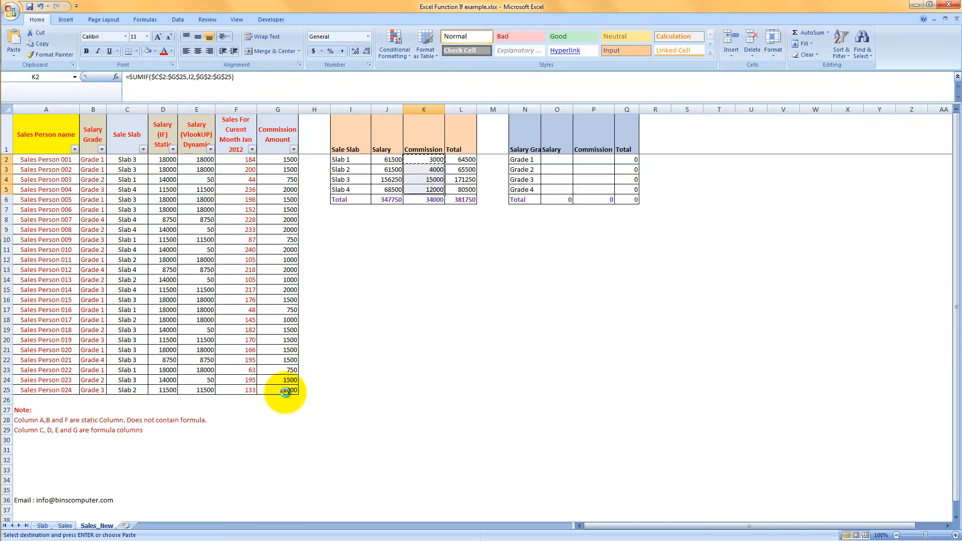
key(Up)
key(Down)
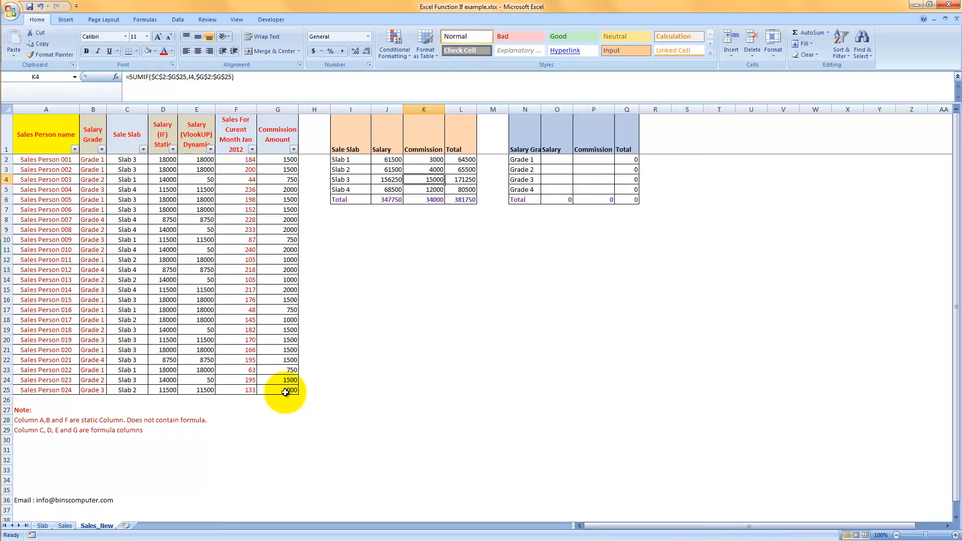
key(Down)
key(Down)
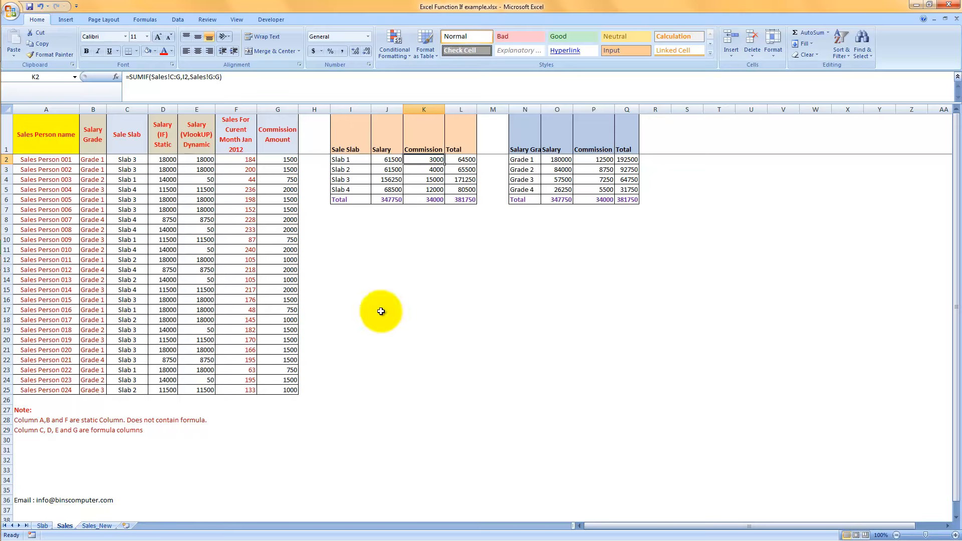
Compare the slab grand total in L6 on the Sales sheet with L6 on Sales_New.
click(464, 199)
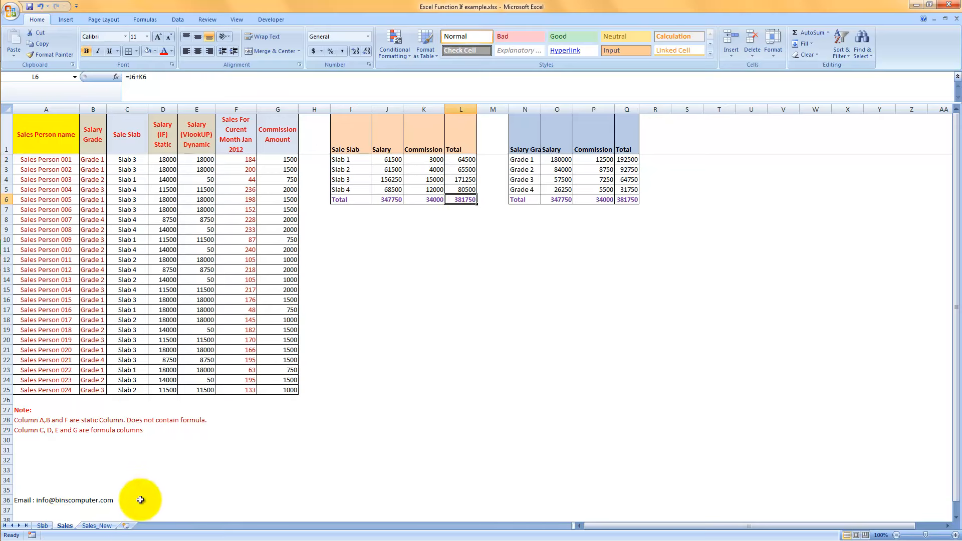
click(97, 526)
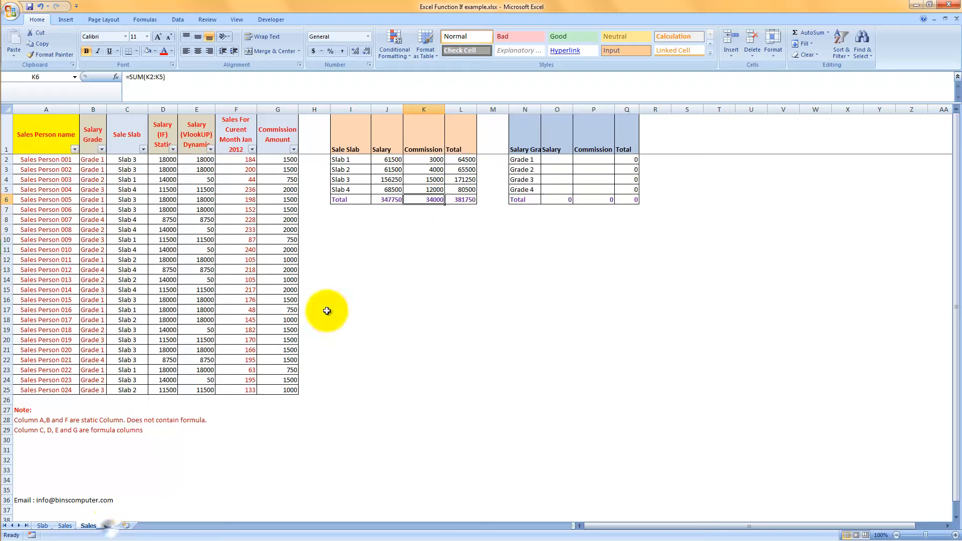
click(464, 199)
Widen column N so the full Salary Grade heading fits.
drag(542, 109, 561, 109)
click(525, 158)
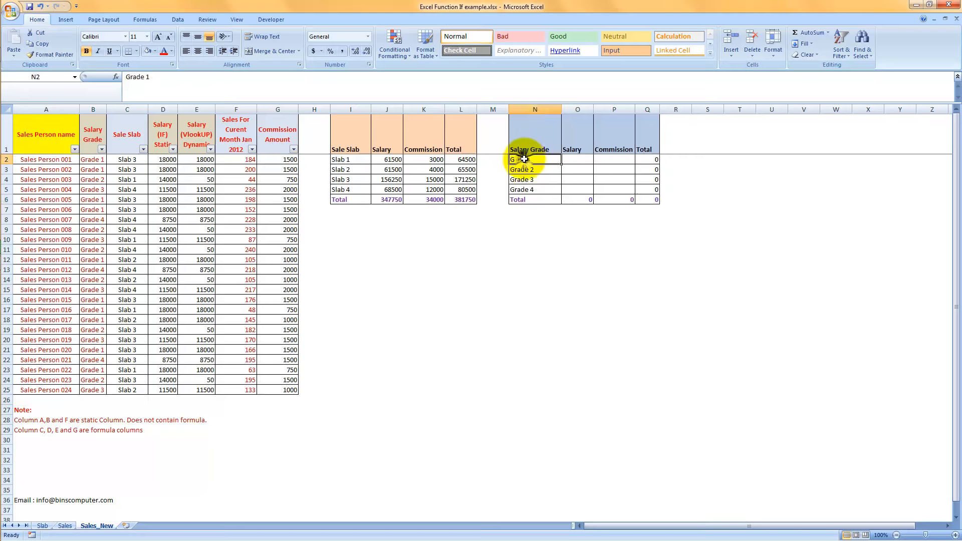
Enter =SUMIF($B$2:$E$25,N2,$D$2:$D$25) in O2 to total the Grade 1 salaries.
click(581, 161)
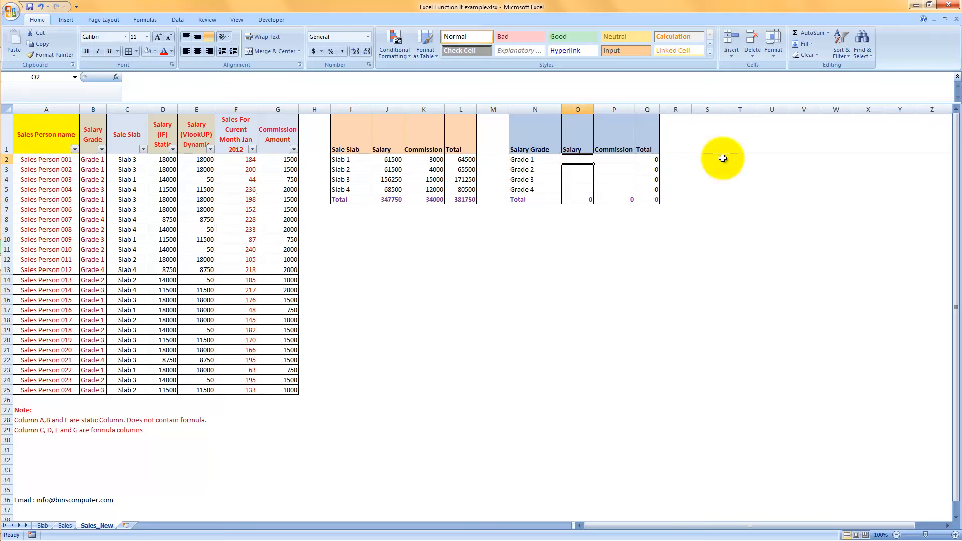
text(=sumif()
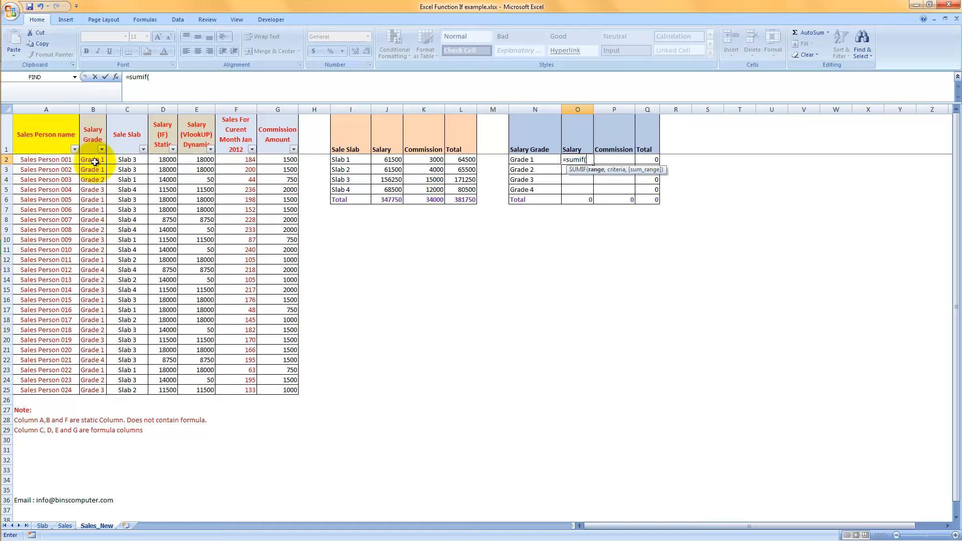
drag(95, 162, 216, 392)
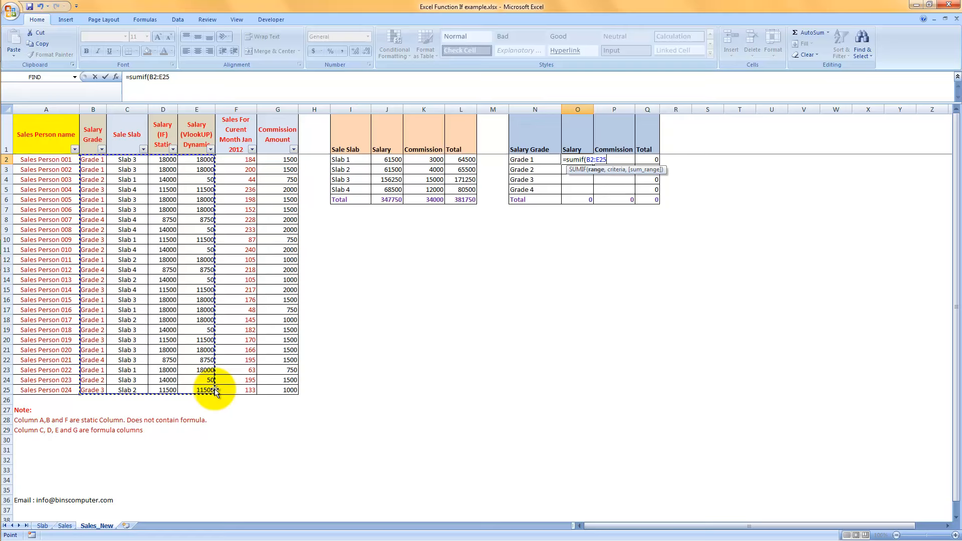
key(F4)
text(,)
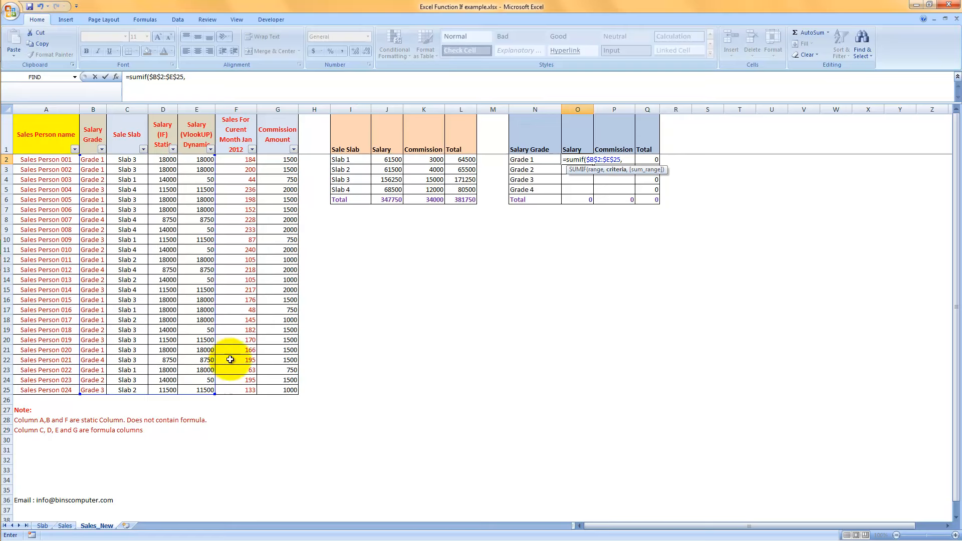
click(521, 160)
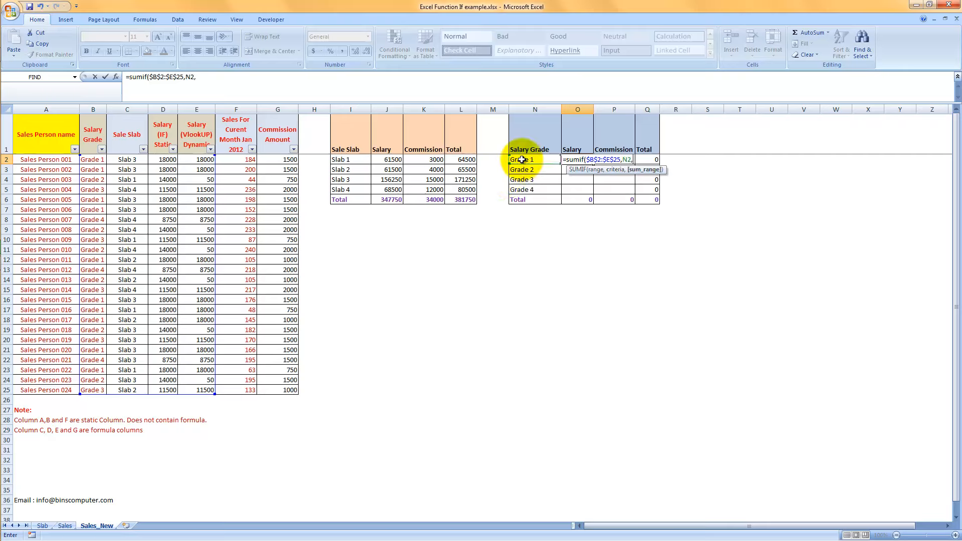
drag(198, 164, 205, 390)
drag(158, 159, 172, 391)
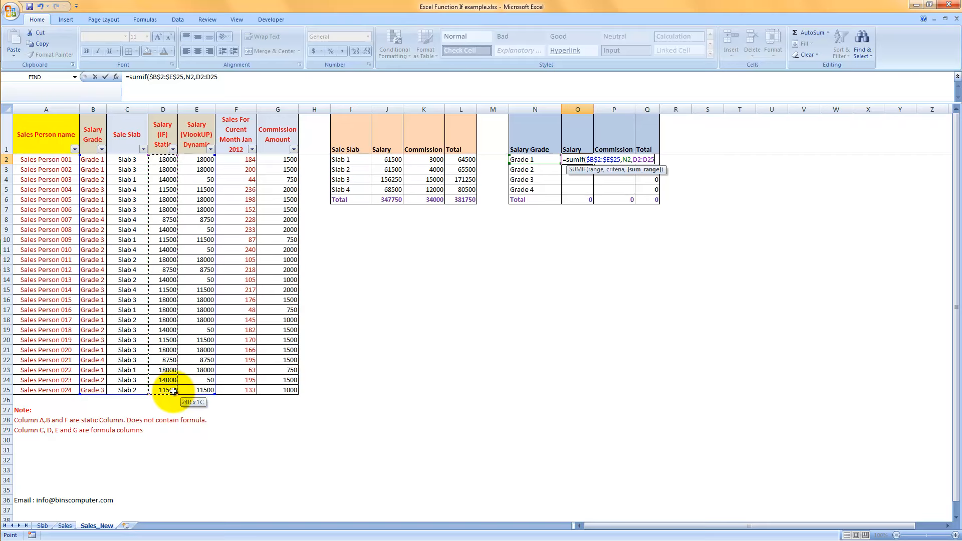
key(F4)
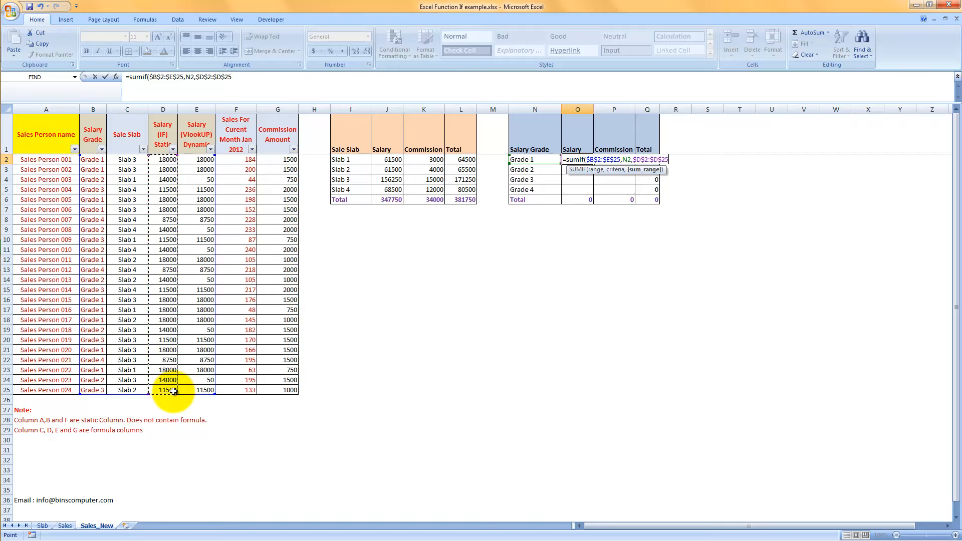
text())
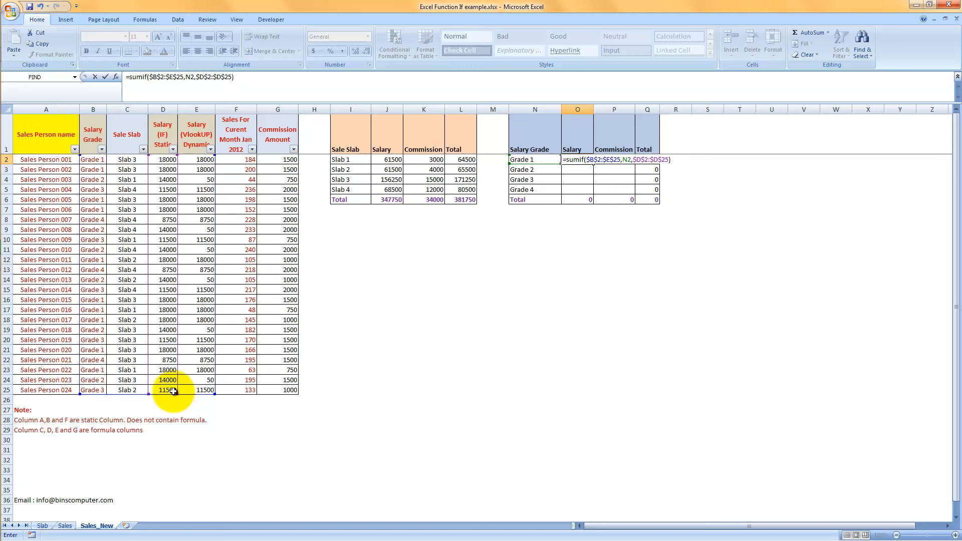
key(Return)
Copy the O2 salary formula down through O5 for the remaining grades.
key(Up)
key(ctrl+c)
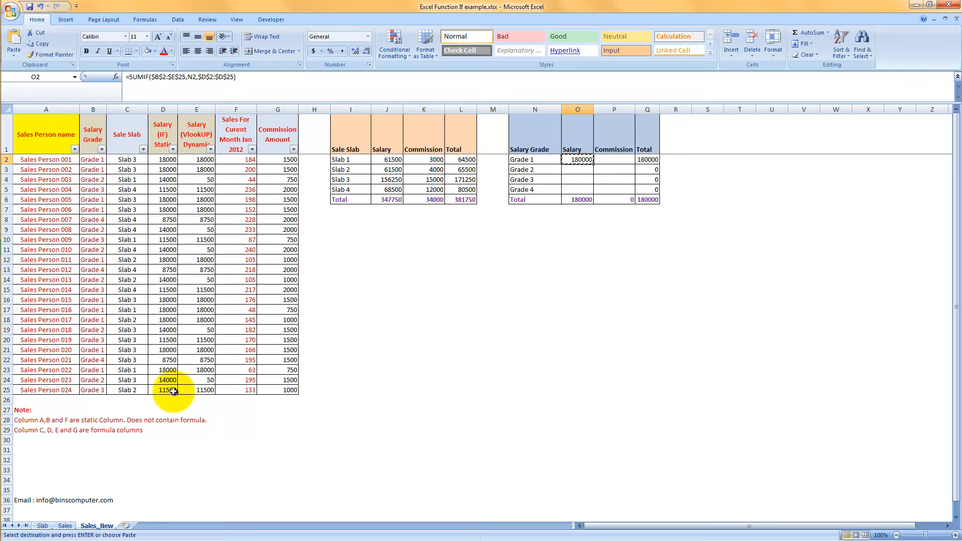
key(shift+Down)
key(shift+Down)
key(shift+Down)
key(Return)
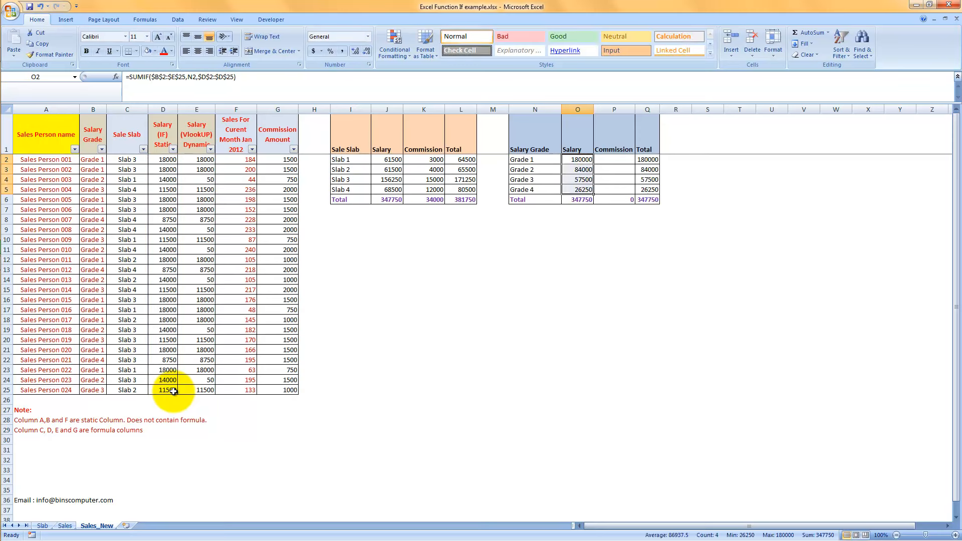
Enter =SUMIF($B$2:$G$25,N2,$G$2:$G$25) in P2 to total the Grade 1 commission.
click(599, 159)
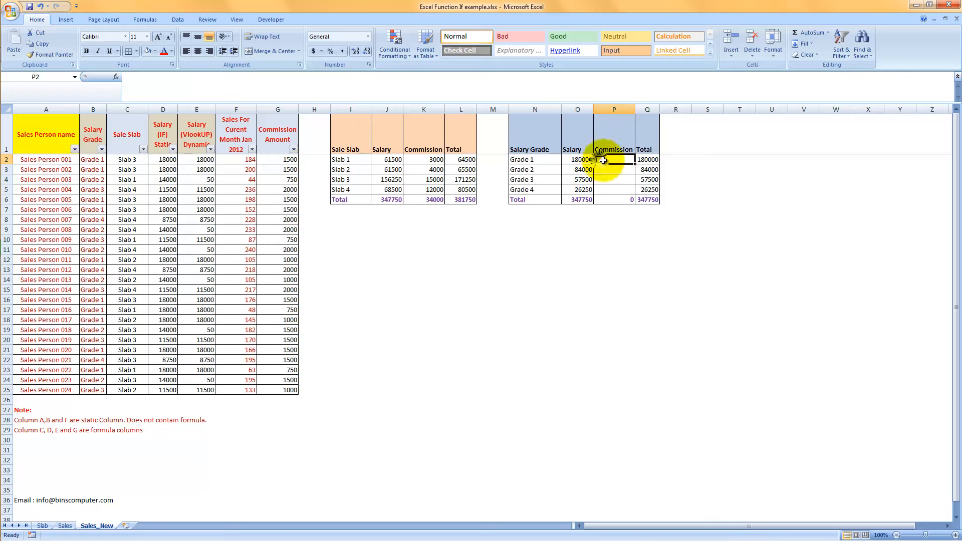
text(=sum)
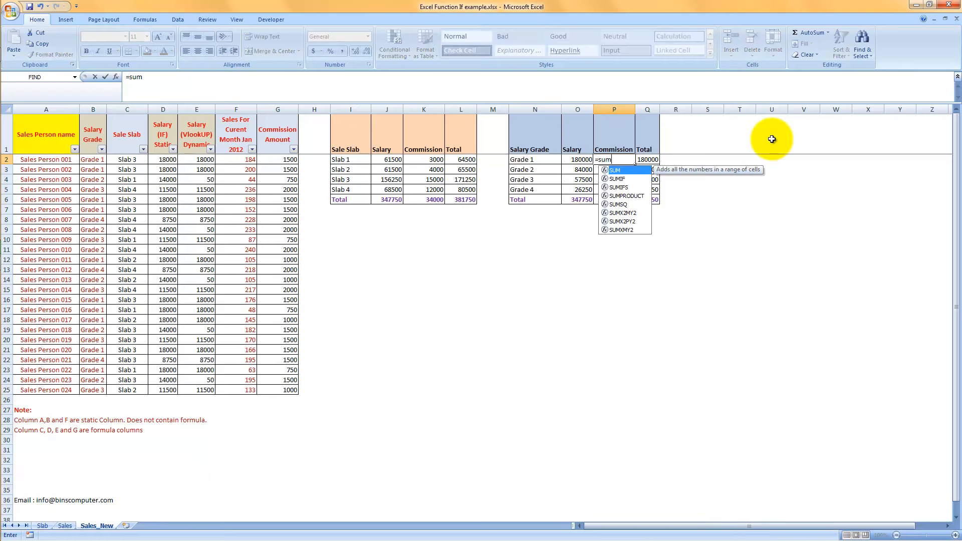
text(if)
key(Tab)
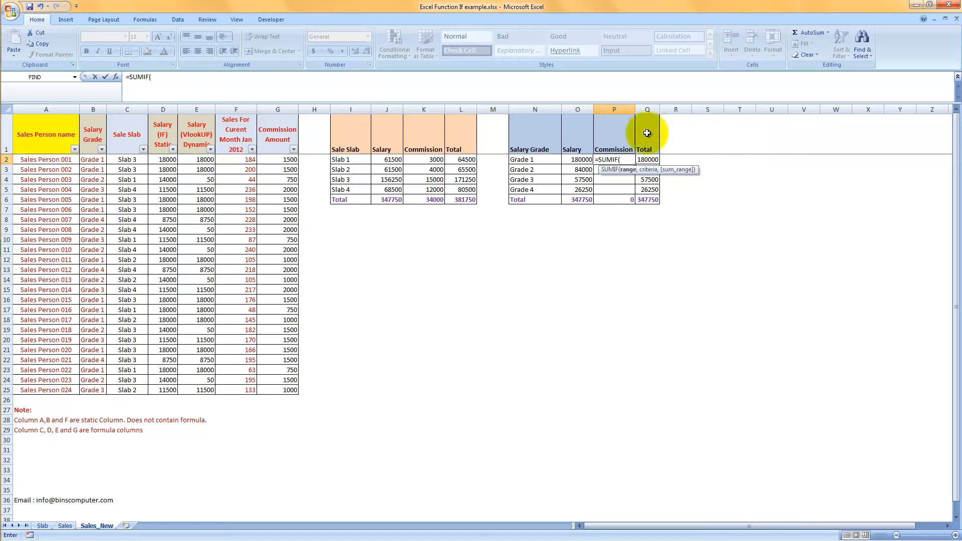
drag(98, 159, 291, 390)
key(F4)
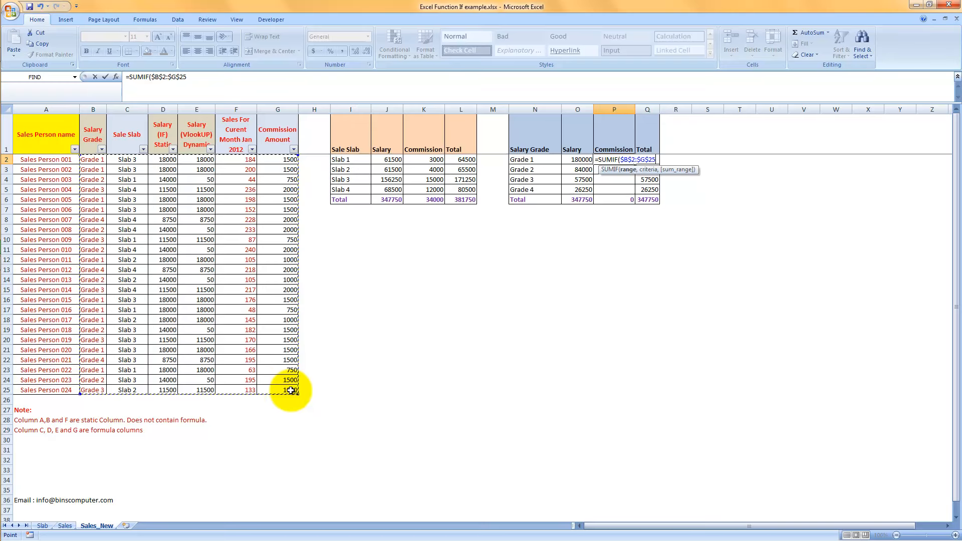
text(,)
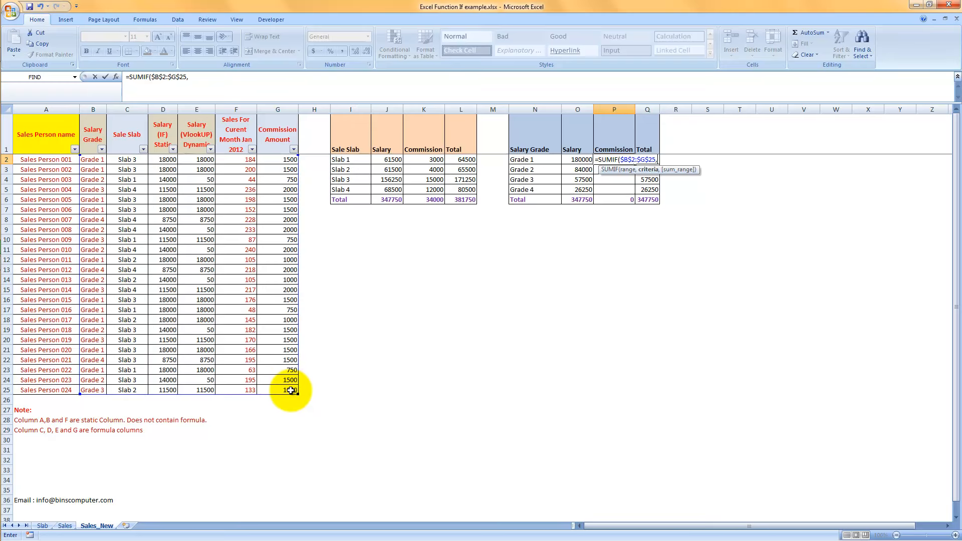
click(521, 162)
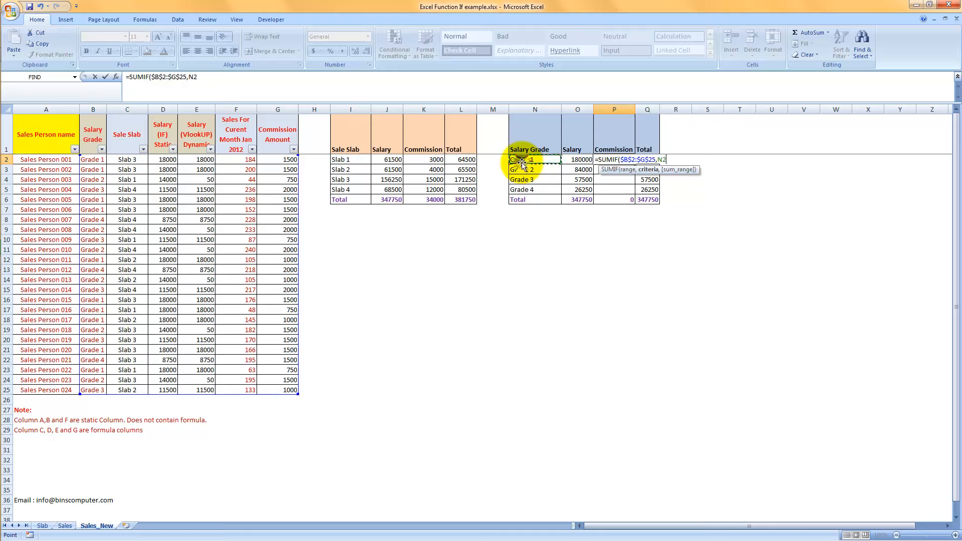
text(,)
drag(278, 160, 283, 392)
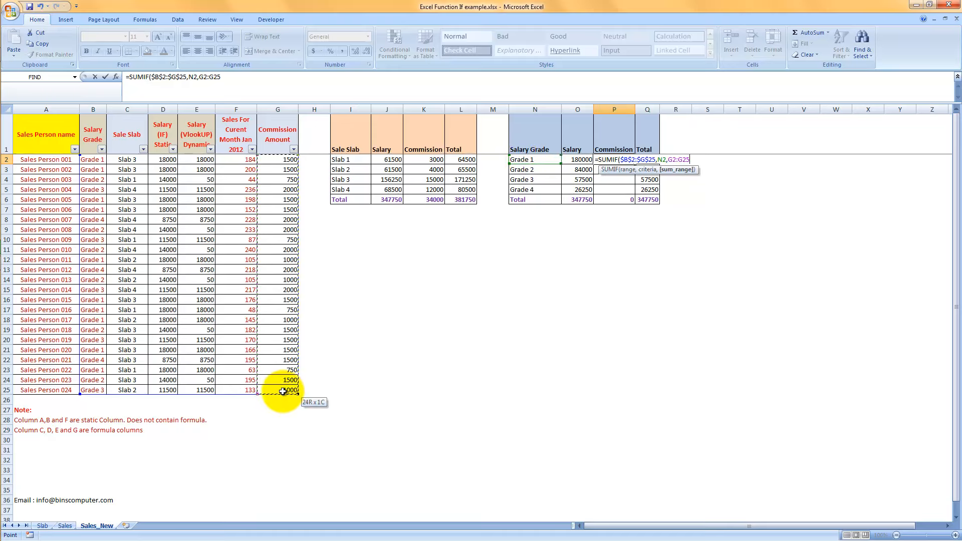
key(F4)
text())
key(Return)
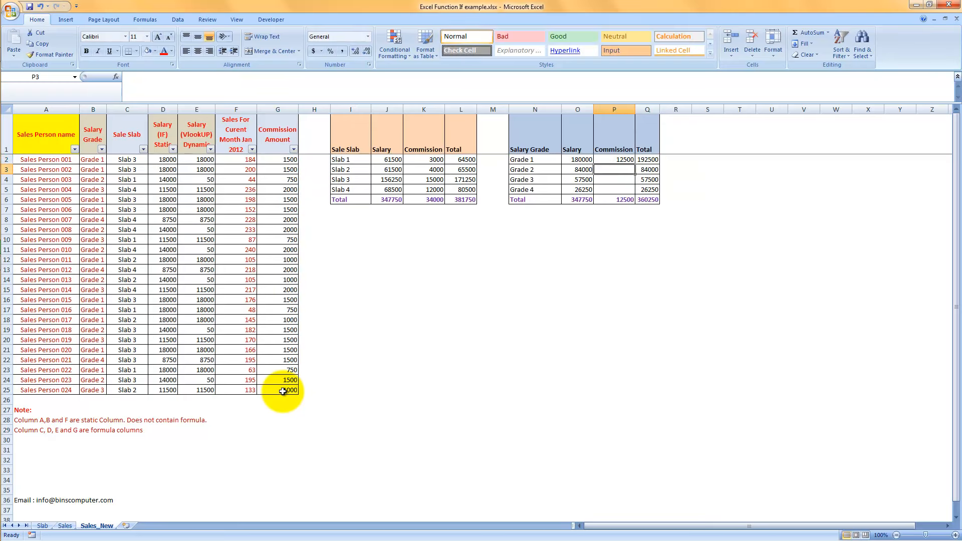
Fill the P2 commission formula down through P5 and compare the row 6 totals of the grade and slab summaries.
key(ctrl+d)
key(Down)
key(ctrl+d)
key(Down)
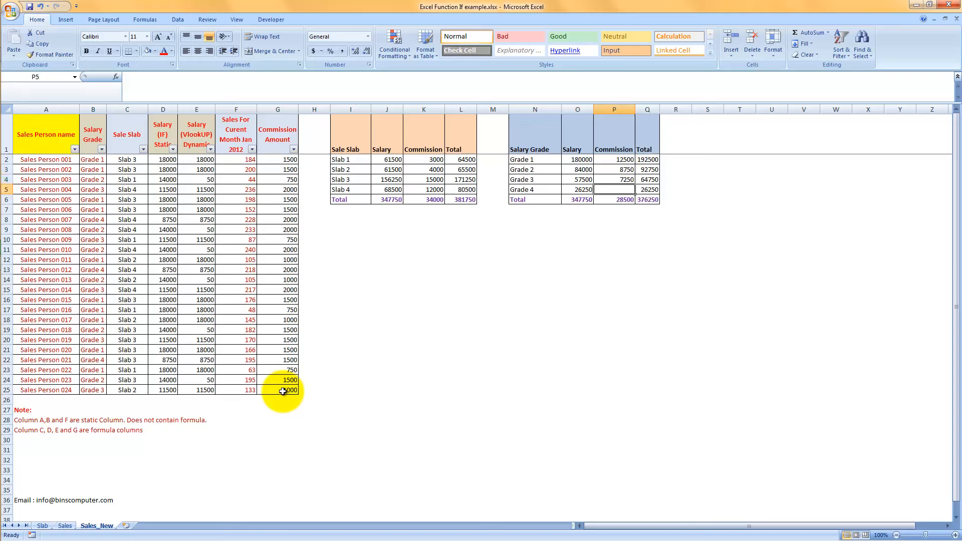
key(ctrl+d)
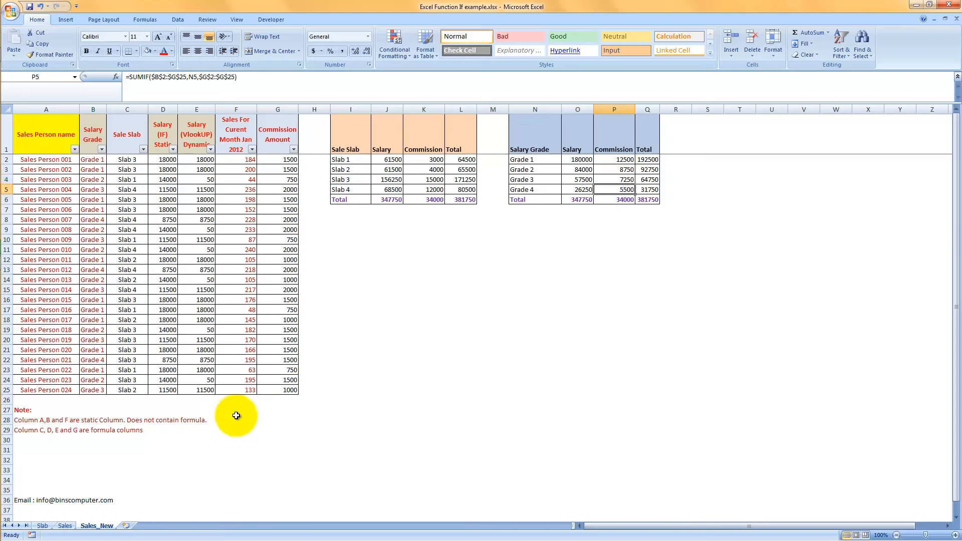
click(618, 200)
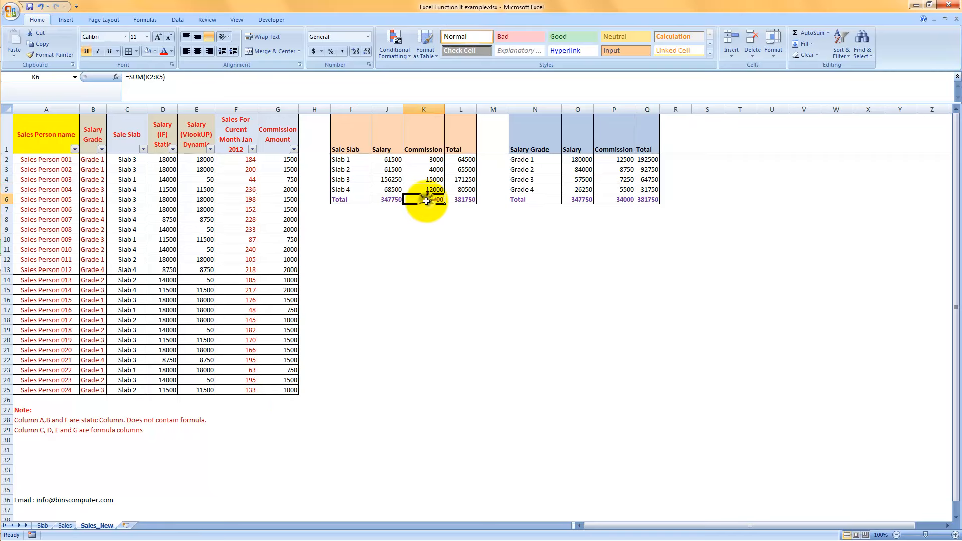
click(387, 200)
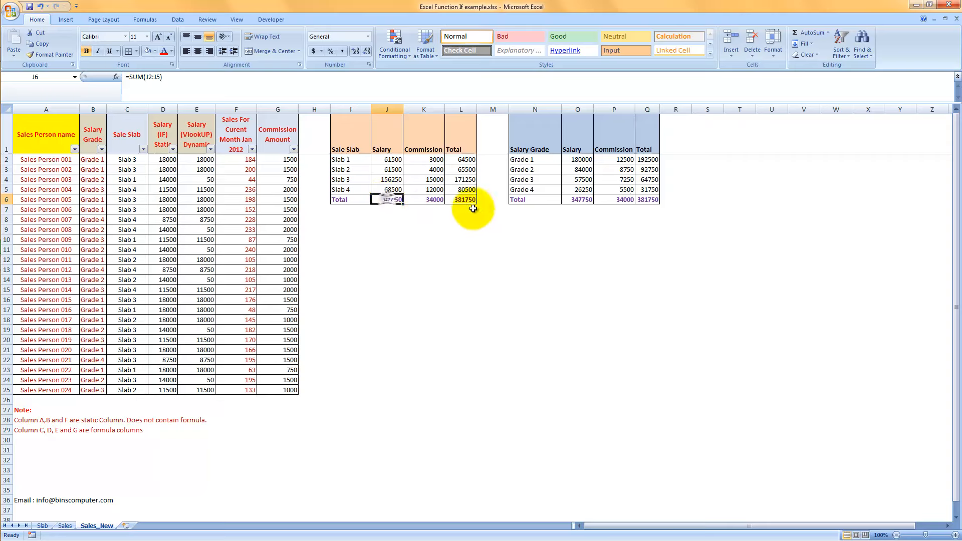
Compare the row 6 totals of the slab and grade summaries on Sales_New with those on the Sales sheet.
click(582, 199)
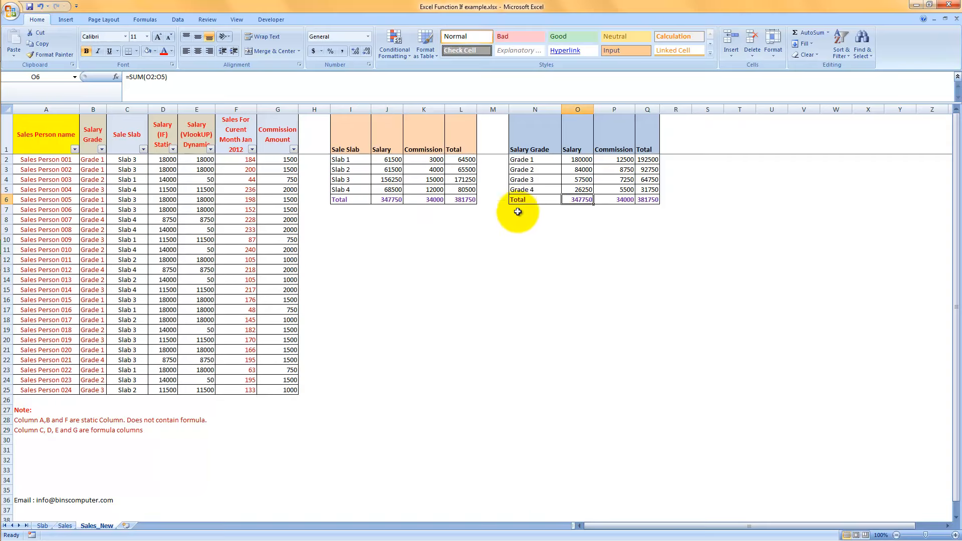
click(468, 200)
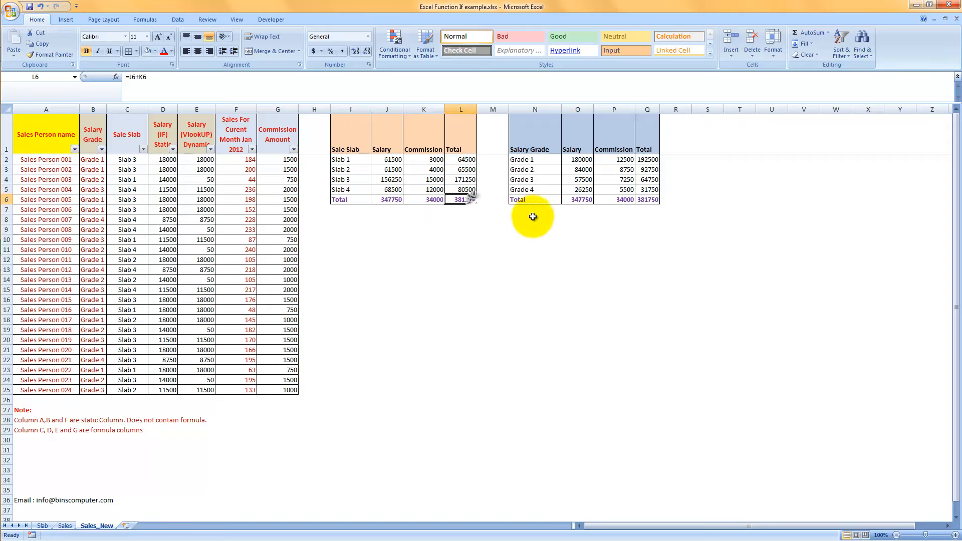
click(647, 200)
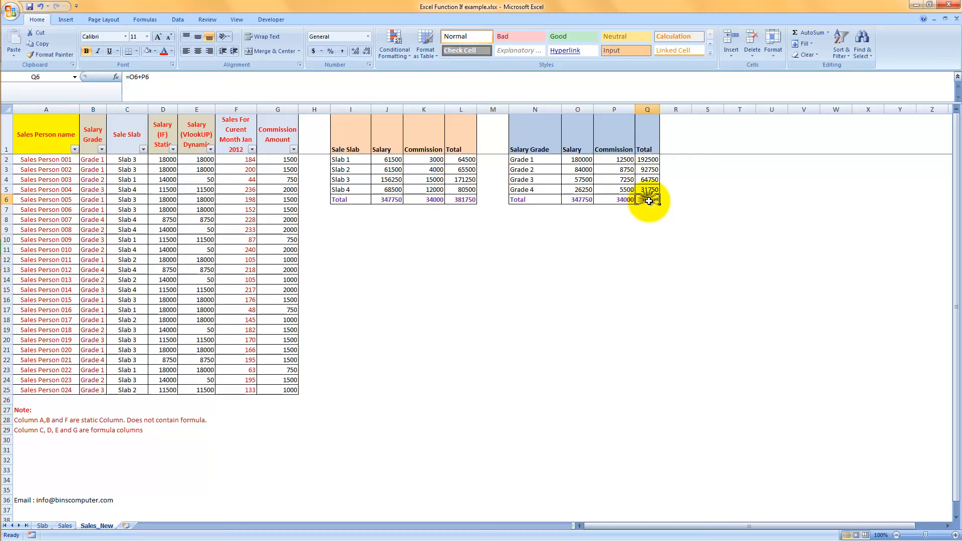
click(64, 527)
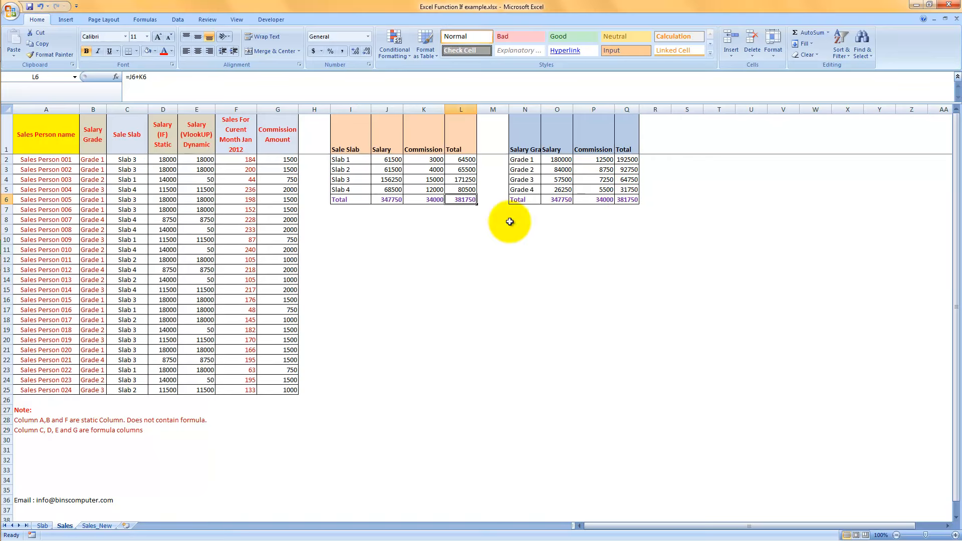
Remove the AutoFilter from the header row of the sales person table on Sales_New and select cell A1.
click(98, 527)
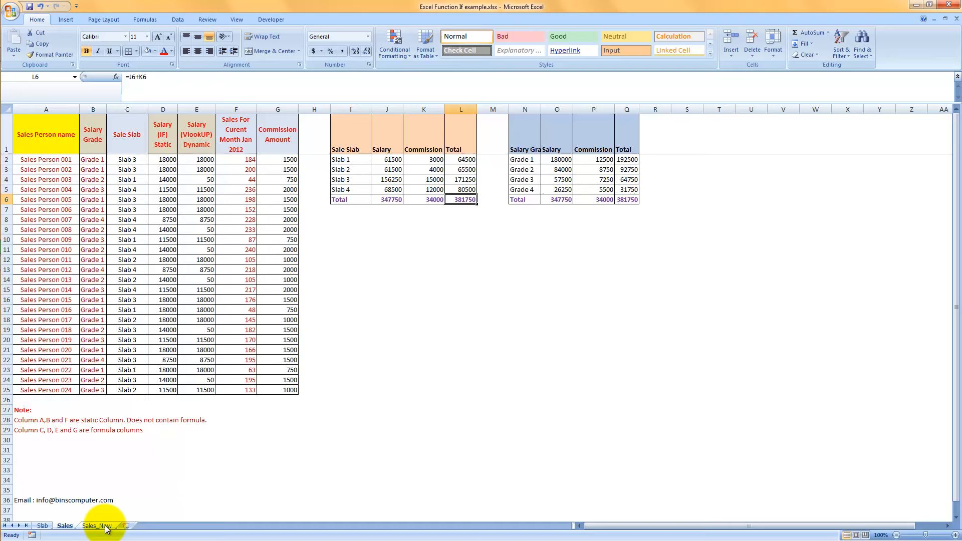
click(136, 142)
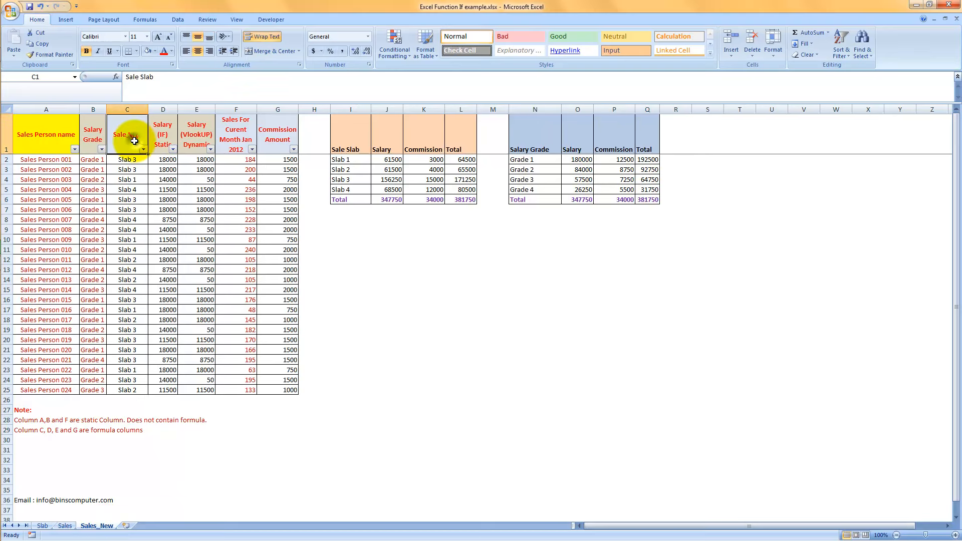
key(ctrl+shift+l)
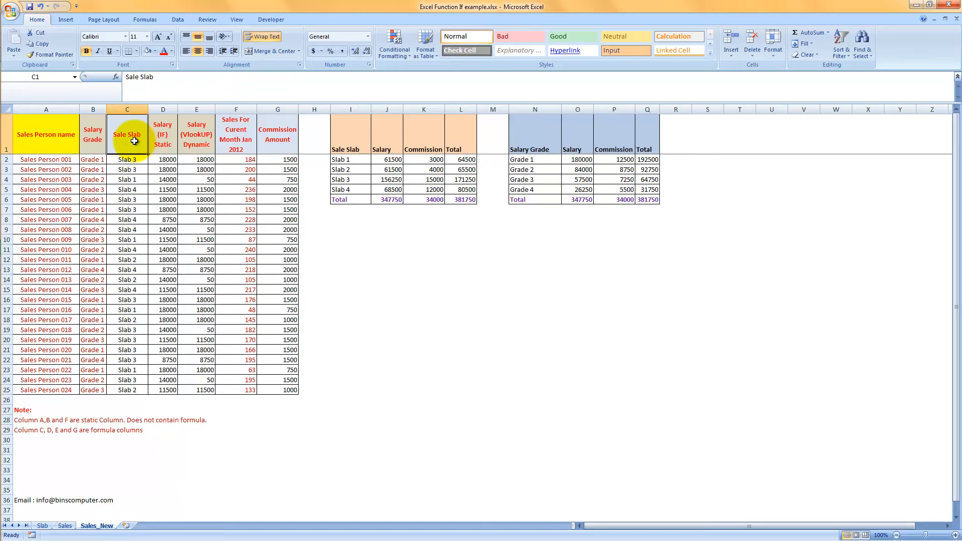
click(51, 136)
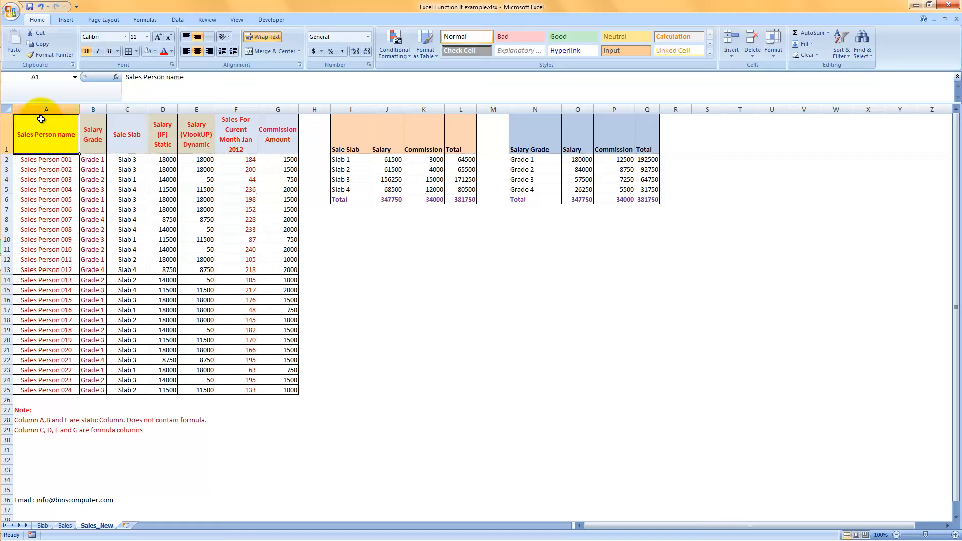